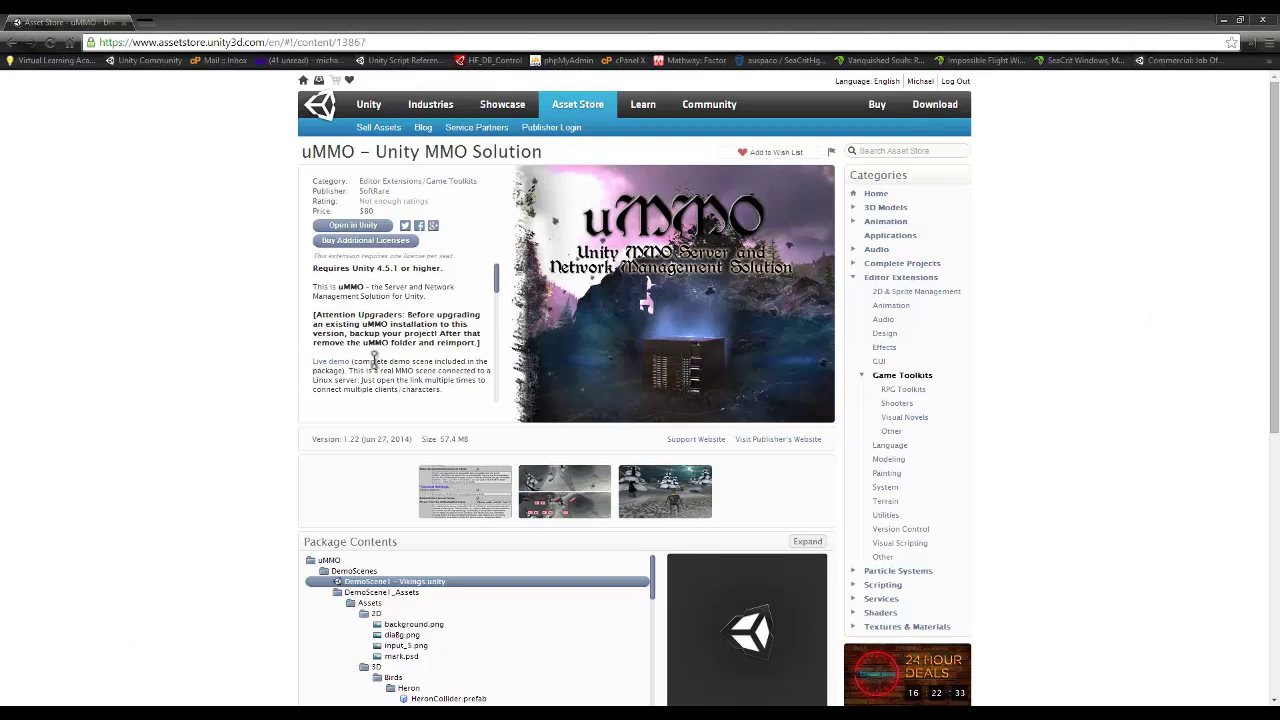
Read through the uMMO asset listing, including its description, package contents and recommendations.
{"action": "scroll", "coordinate": [502, 285], "scroll_direction": "down", "scroll_amount": 3}
{"action": "scroll", "coordinate": [502, 285], "scroll_direction": "up", "scroll_amount": 2}
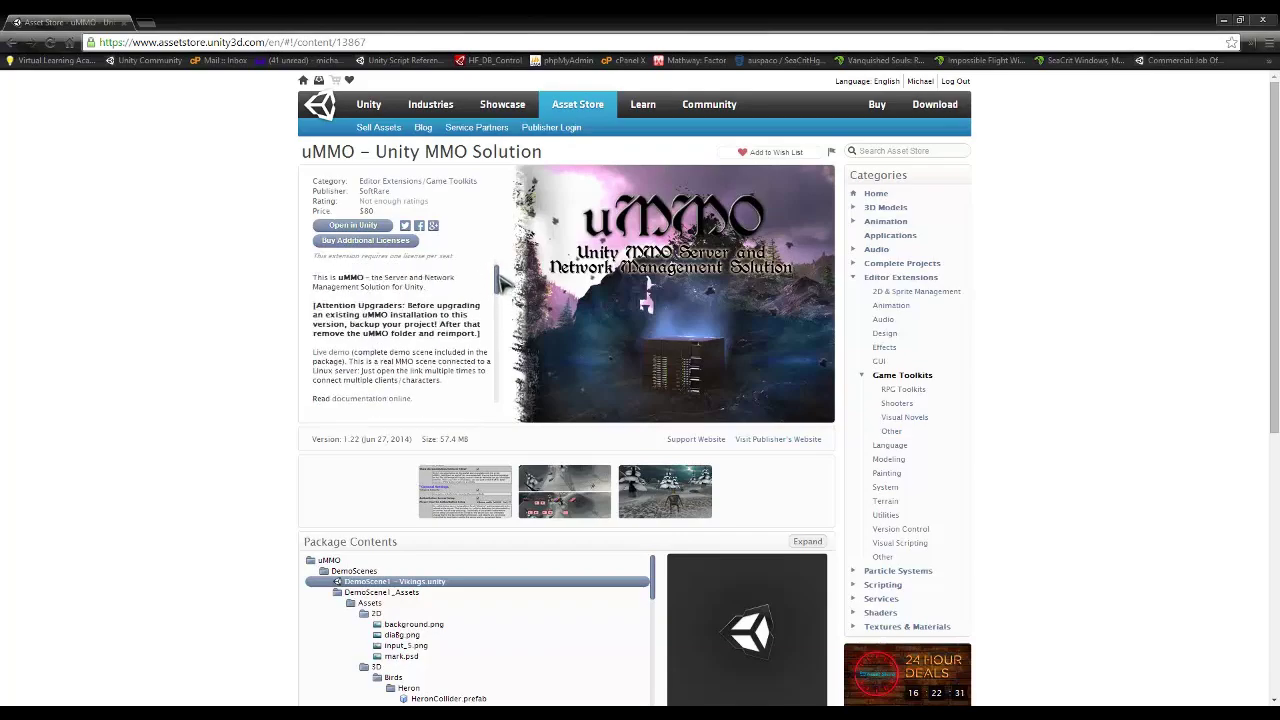
{"action": "scroll", "coordinate": [566, 491], "scroll_direction": "down", "scroll_amount": 5}
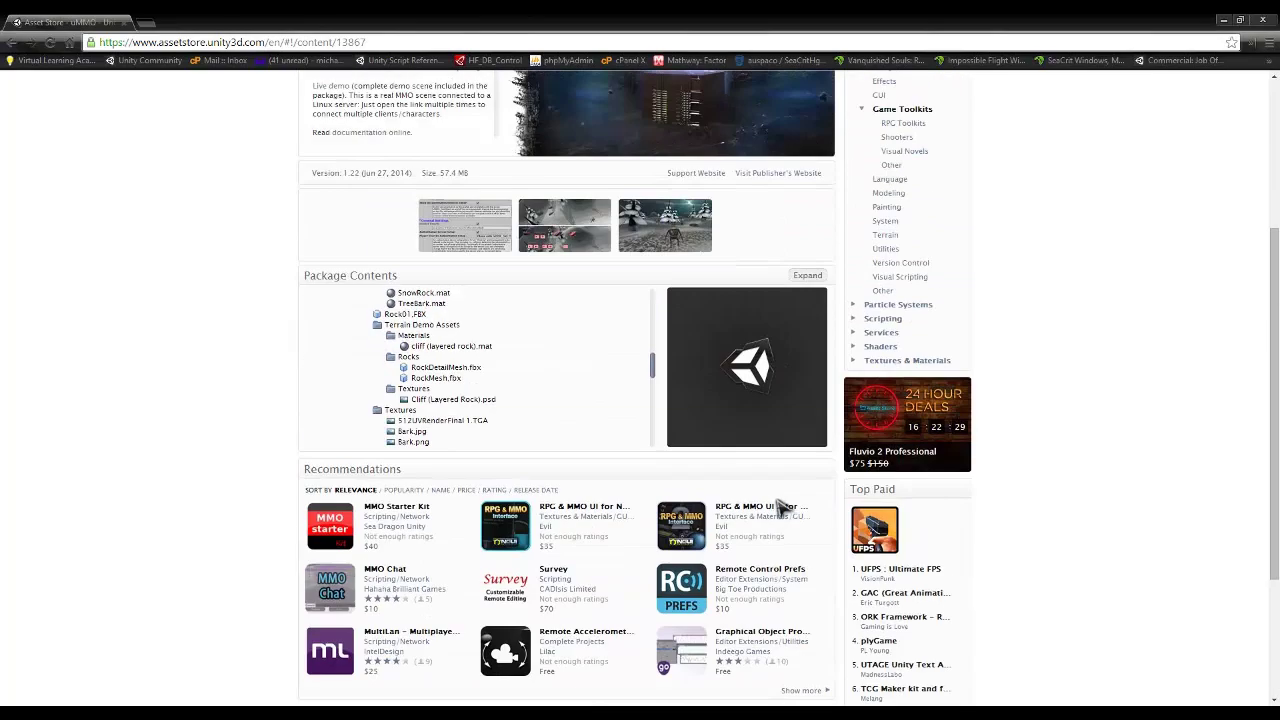
{"action": "scroll", "coordinate": [455, 365], "scroll_direction": "up", "scroll_amount": 4}
{"action": "scroll", "coordinate": [455, 365], "scroll_direction": "down", "scroll_amount": 3}
{"action": "scroll", "coordinate": [294, 443], "scroll_direction": "down", "scroll_amount": 5}
{"action": "scroll", "coordinate": [294, 455], "scroll_direction": "up", "scroll_amount": 5}
{"action": "scroll", "coordinate": [427, 390], "scroll_direction": "down", "scroll_amount": 2}
{"action": "scroll", "coordinate": [427, 390], "scroll_direction": "up", "scroll_amount": 1}
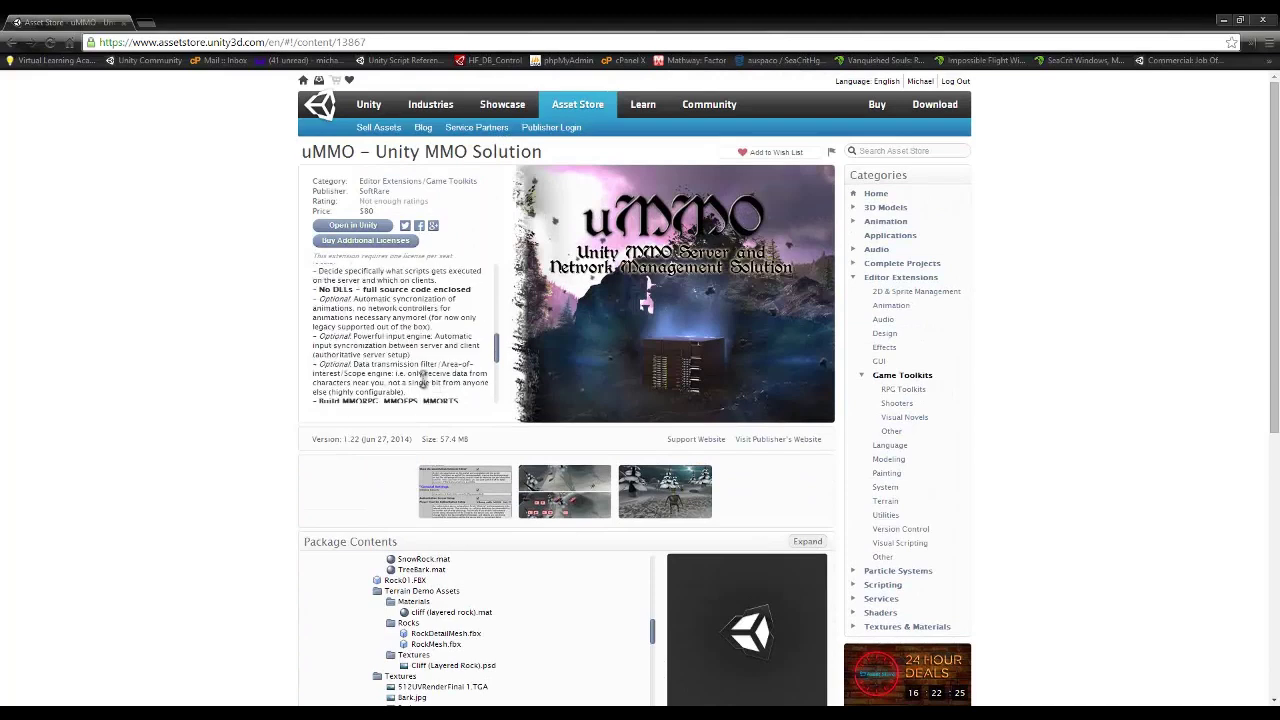
{"action": "scroll", "coordinate": [422, 358], "scroll_direction": "up", "scroll_amount": 3}
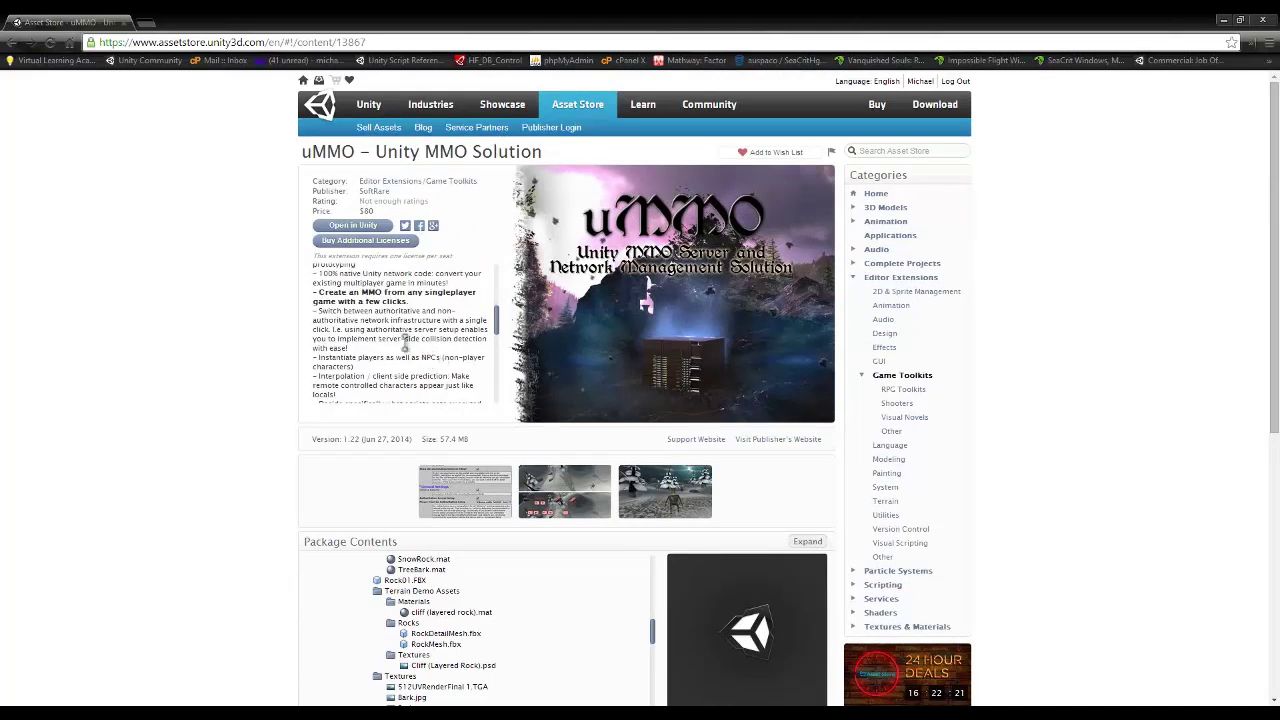
Highlight the description lines on creating an MMO from a singleplayer game and switching network infrastructure, and review the features below.
{"action": "left_click_drag", "start_coordinate": [376, 346], "coordinate": [312, 294]}
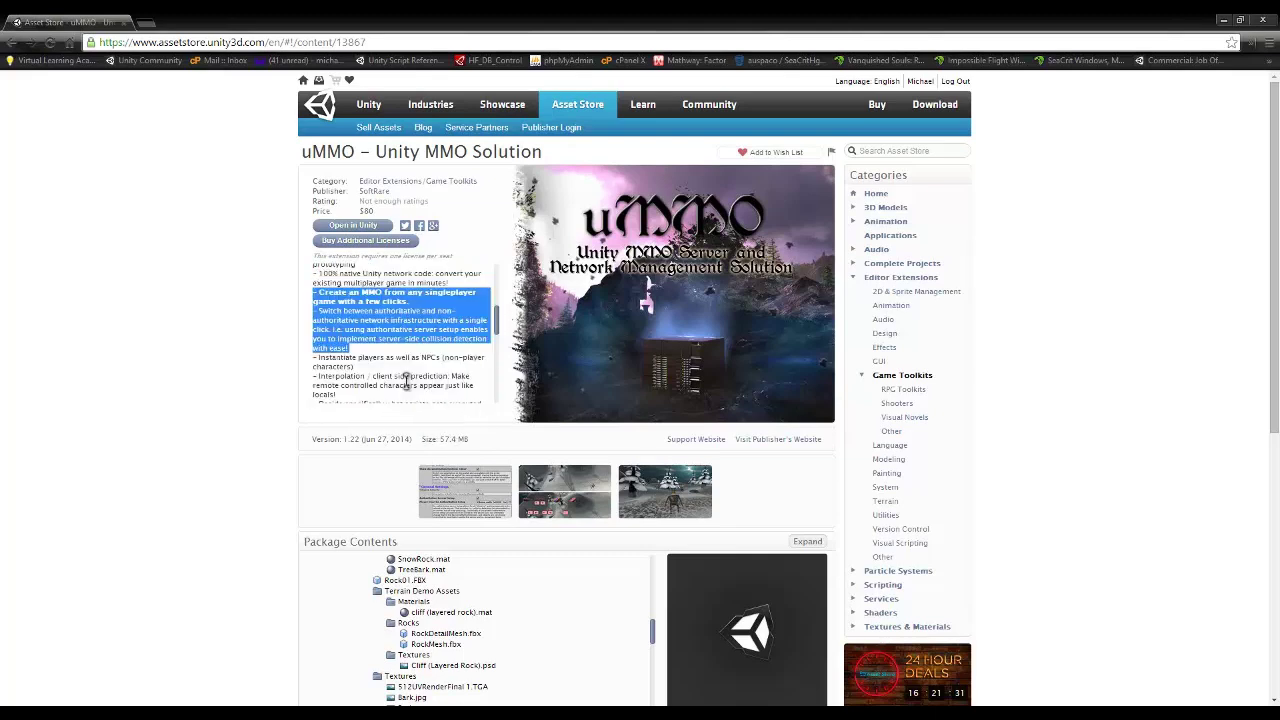
{"action": "scroll", "coordinate": [407, 383], "scroll_direction": "down", "scroll_amount": 1}
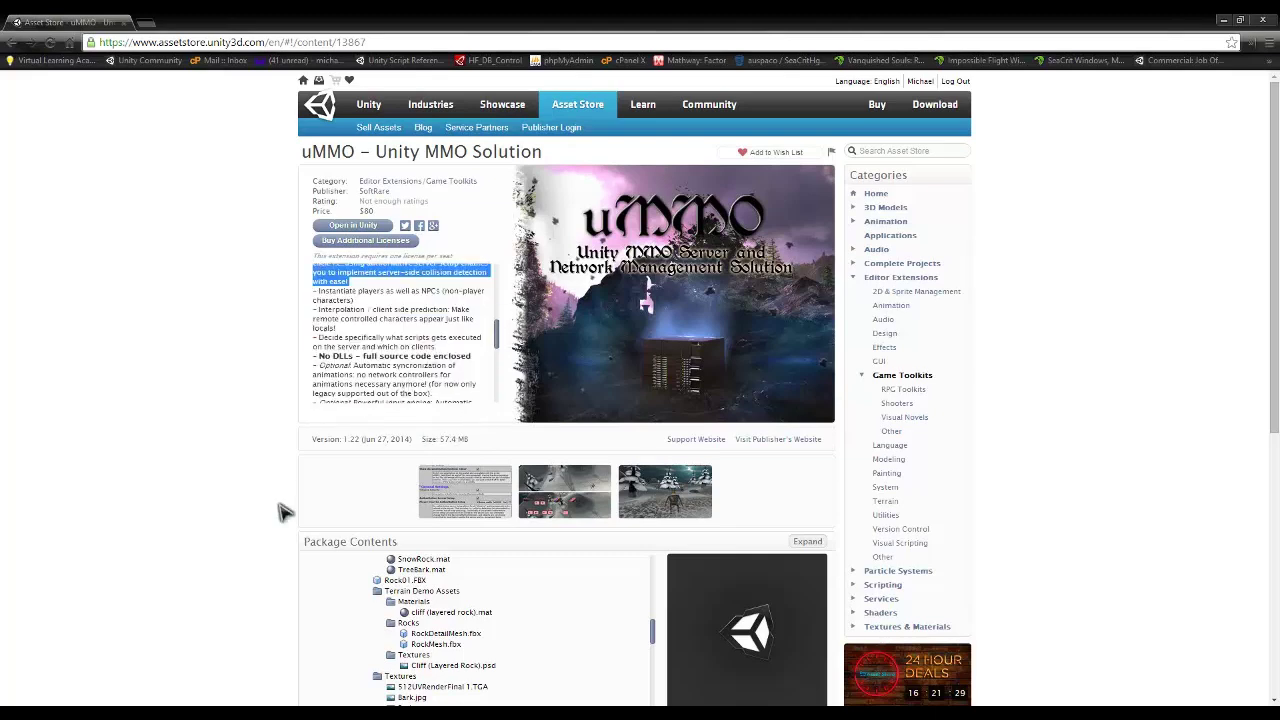
{"action": "scroll", "coordinate": [413, 370], "scroll_direction": "up", "scroll_amount": 1}
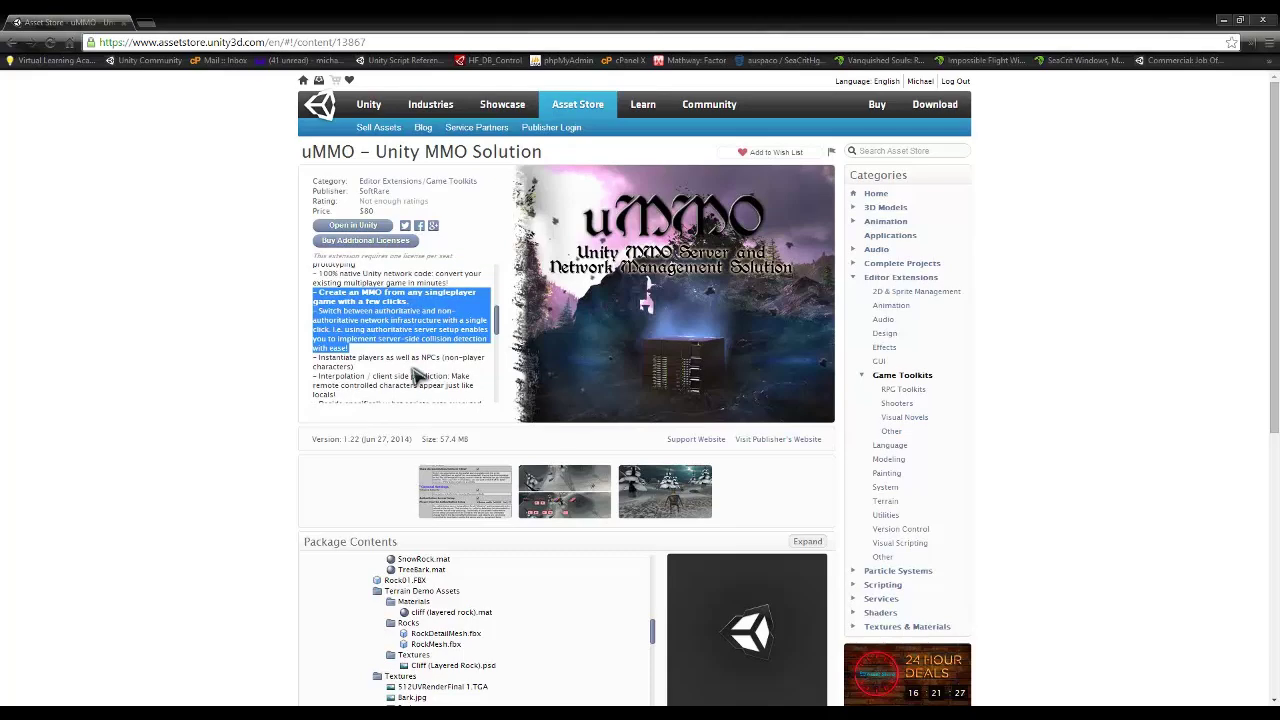
{"action": "scroll", "coordinate": [418, 373], "scroll_direction": "down", "scroll_amount": 3}
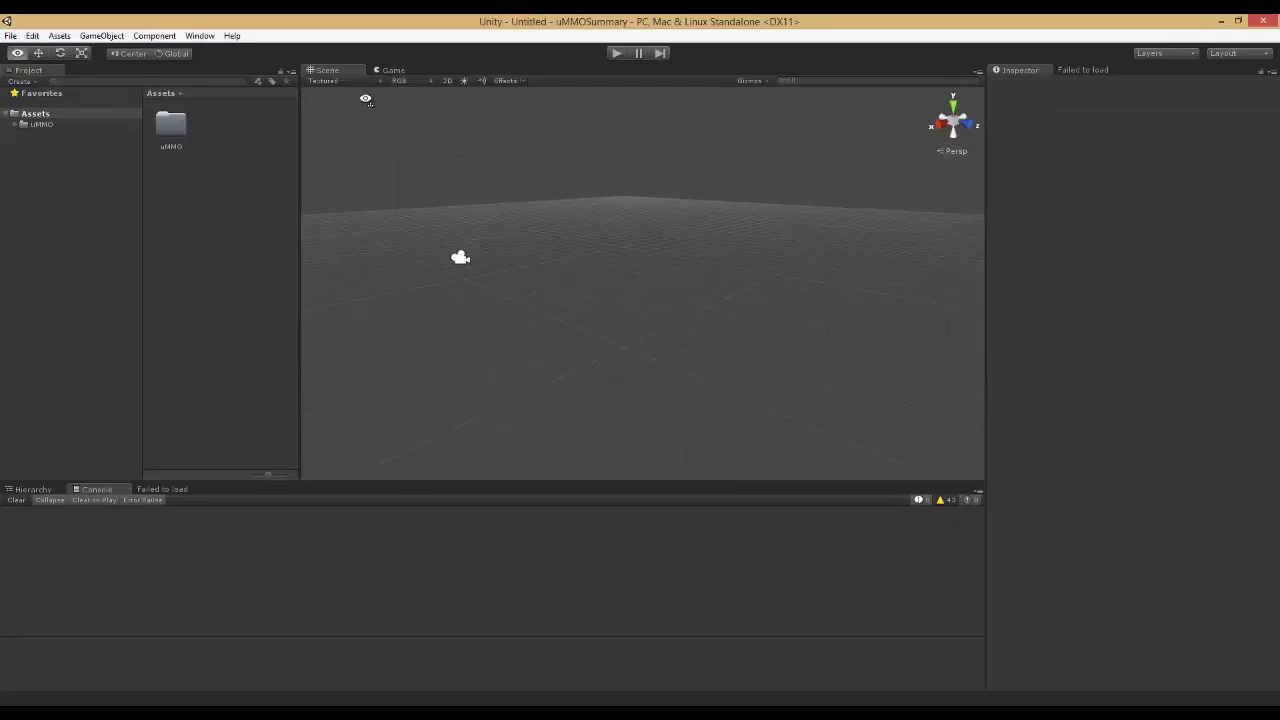
In the Unity editor, browse the project assets to the DemoScenes folder inside uMMO.
{"action": "left_click", "coordinate": [46, 124]}
{"action": "left_click", "coordinate": [507, 180]}
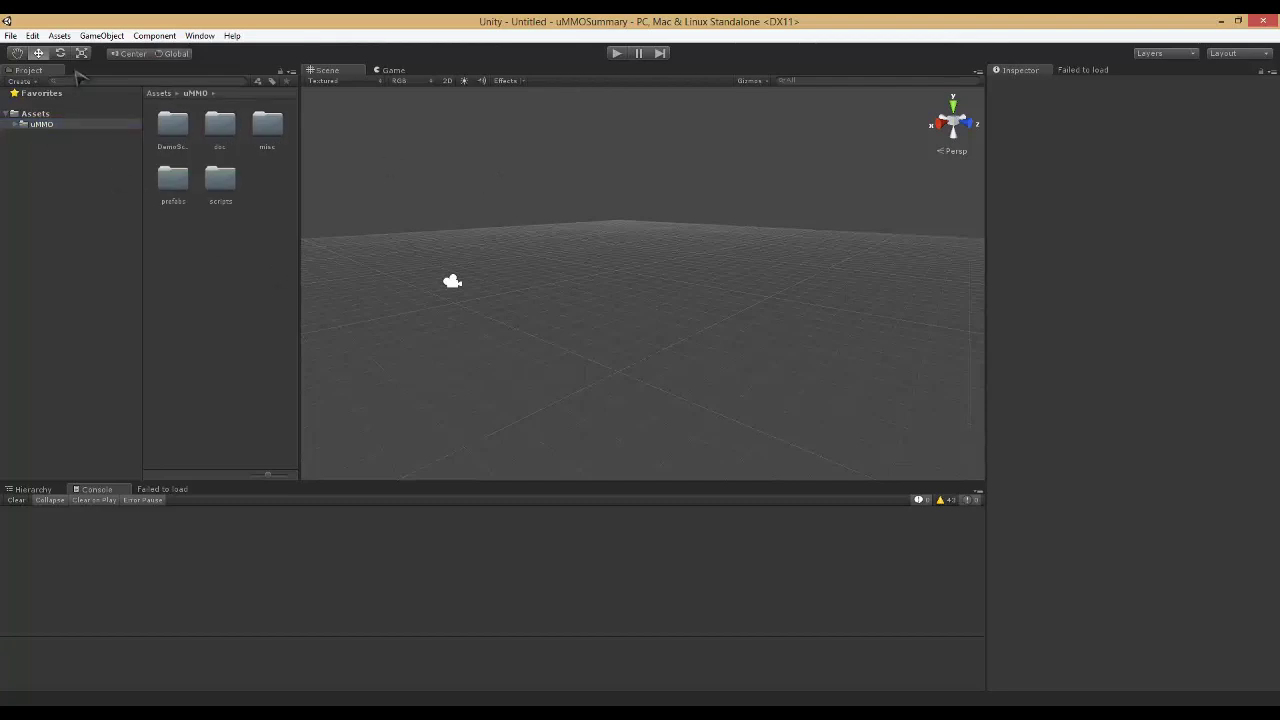
{"action": "left_click", "coordinate": [38, 113]}
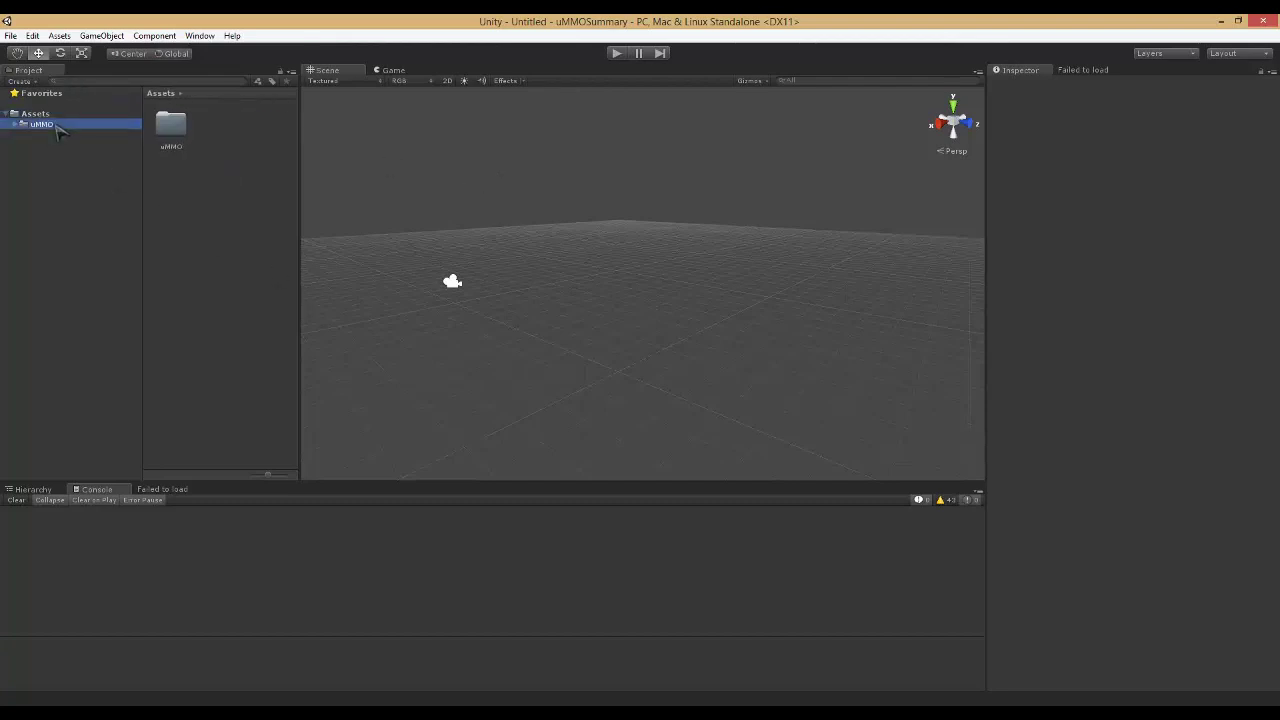
{"action": "left_click", "coordinate": [42, 124]}
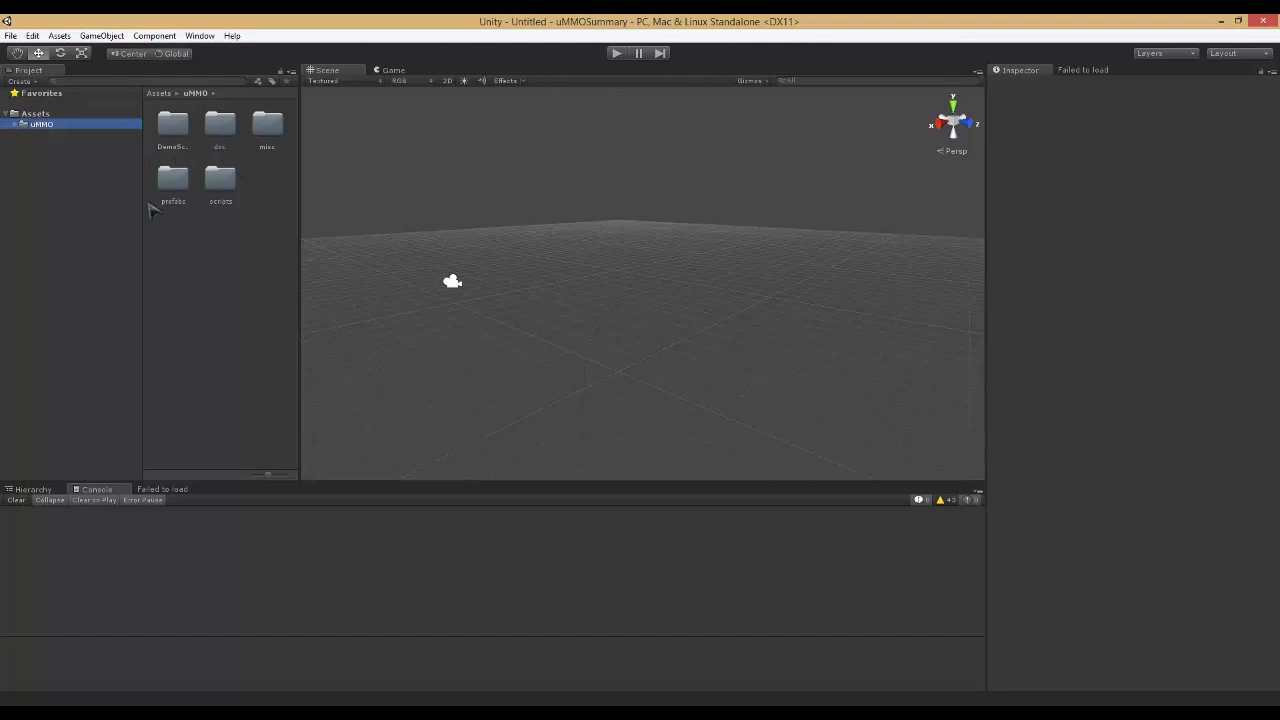
{"action": "double_click", "coordinate": [172, 126]}
Inspect the demo scene assets and the SoftRareCleaner327464 script in the DemoScenes folder.
{"action": "left_click", "coordinate": [262, 146]}
{"action": "left_click", "coordinate": [218, 180]}
{"action": "left_click", "coordinate": [192, 181]}
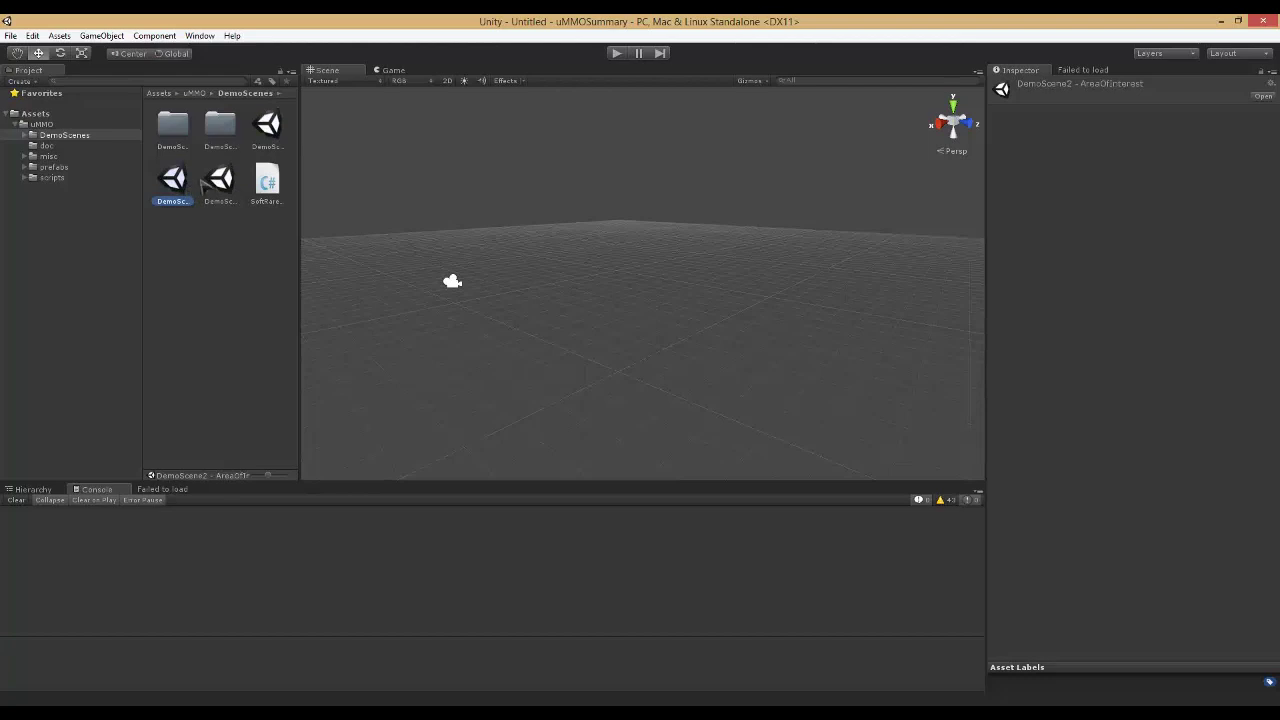
{"action": "left_click", "coordinate": [262, 186]}
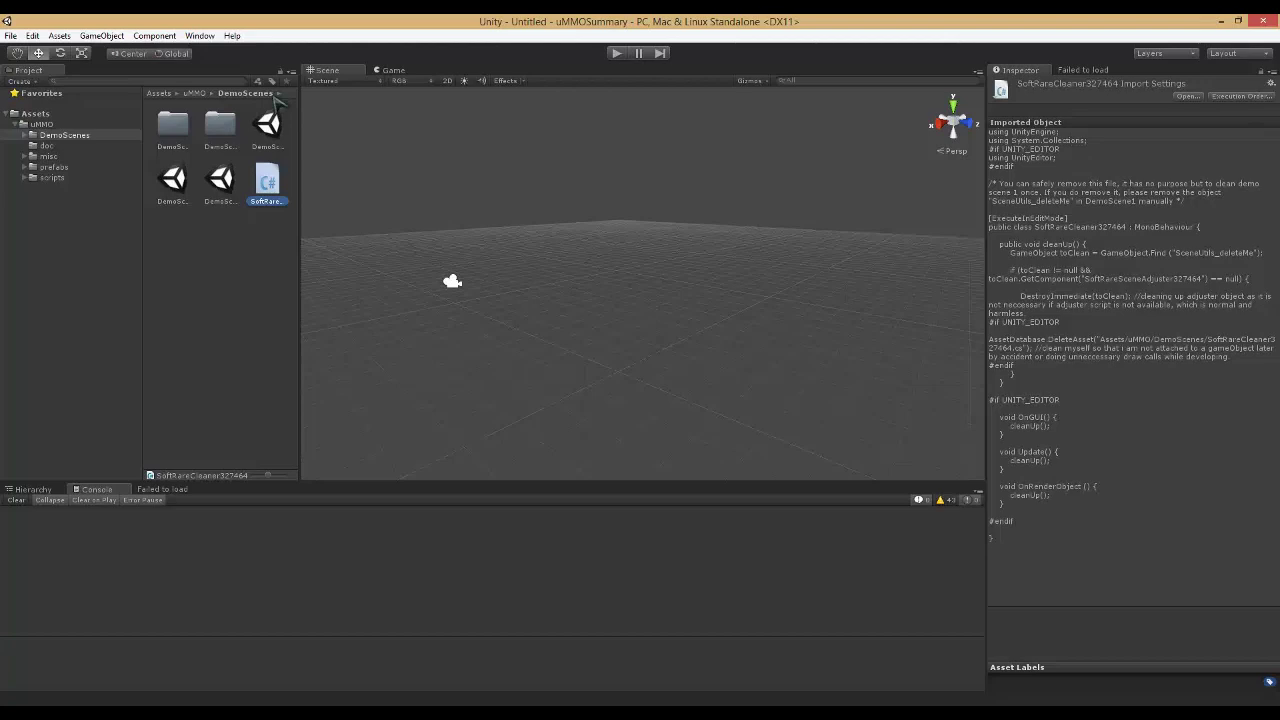
Open the DemoScene1 - Vikings scene and look around its snowy landscape.
{"action": "double_click", "coordinate": [268, 124]}
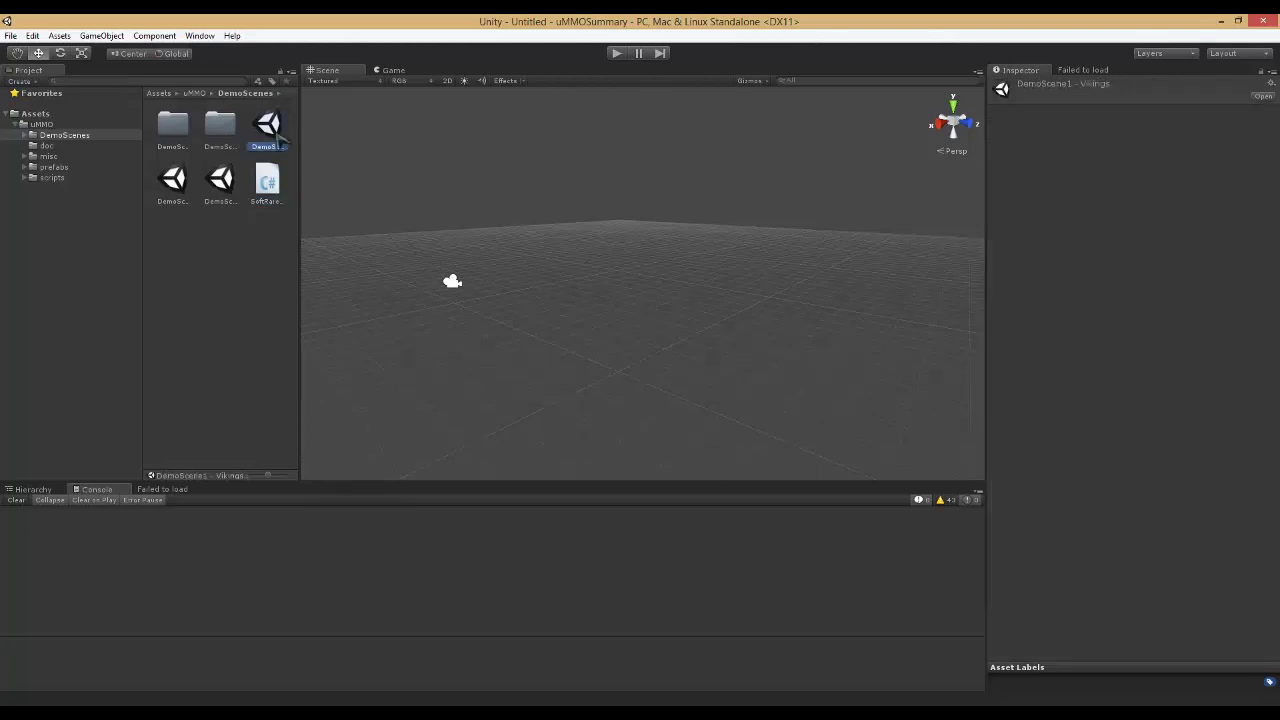
{"action": "right_click_drag", "start_coordinate": [543, 349], "coordinate": [29, 279]}
{"action": "left_click_drag", "start_coordinate": [29, 279], "coordinate": [1272, 356], "text": "alt"}
{"action": "right_click_drag", "start_coordinate": [1272, 357], "coordinate": [491, 206]}
Open the DemoScene2 - DynamicCharSetup scene without saving the changes to the Vikings scene.
{"action": "double_click", "coordinate": [220, 180]}
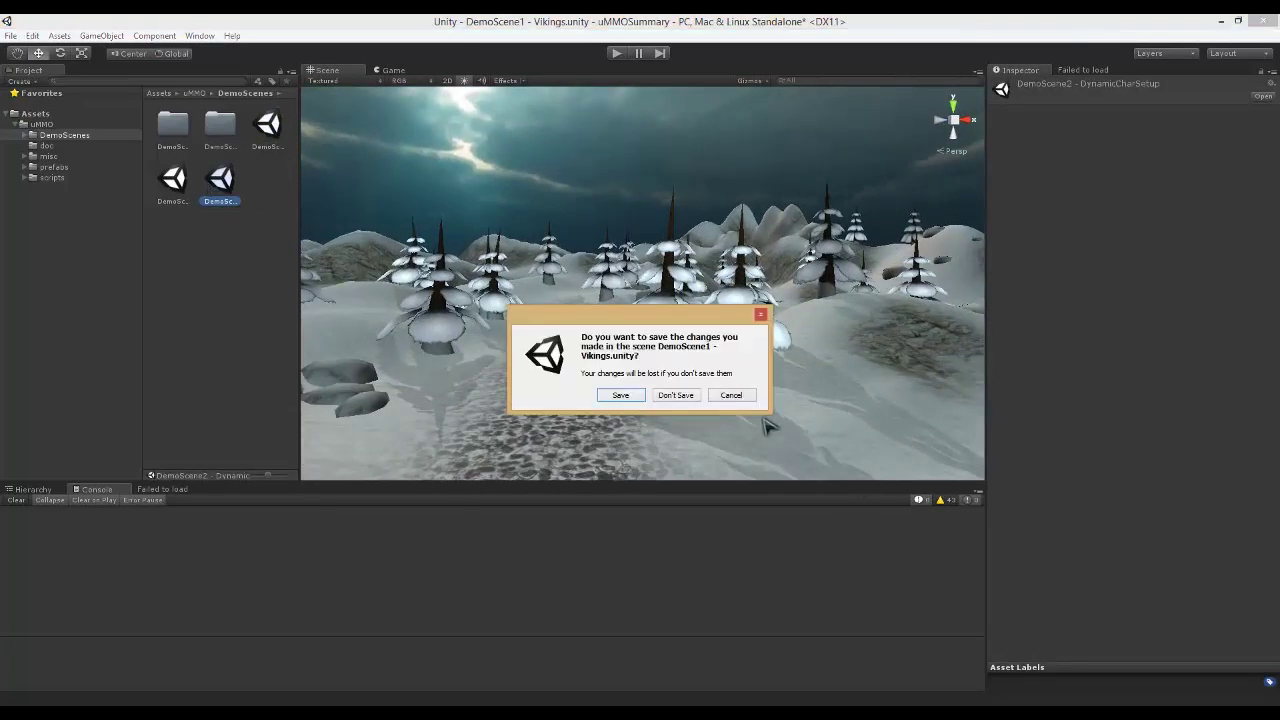
{"action": "left_click", "coordinate": [685, 395]}
{"action": "right_click_drag", "start_coordinate": [690, 335], "coordinate": [182, 298]}
Open the DemoScene2 - AreaOfInterest scene and examine the settings of its Main Camera and uMMO objects.
{"action": "left_click", "coordinate": [176, 213]}
{"action": "left_click", "coordinate": [183, 187]}
{"action": "double_click", "coordinate": [185, 195]}
{"action": "left_click", "coordinate": [30, 489]}
{"action": "left_click", "coordinate": [78, 545]}
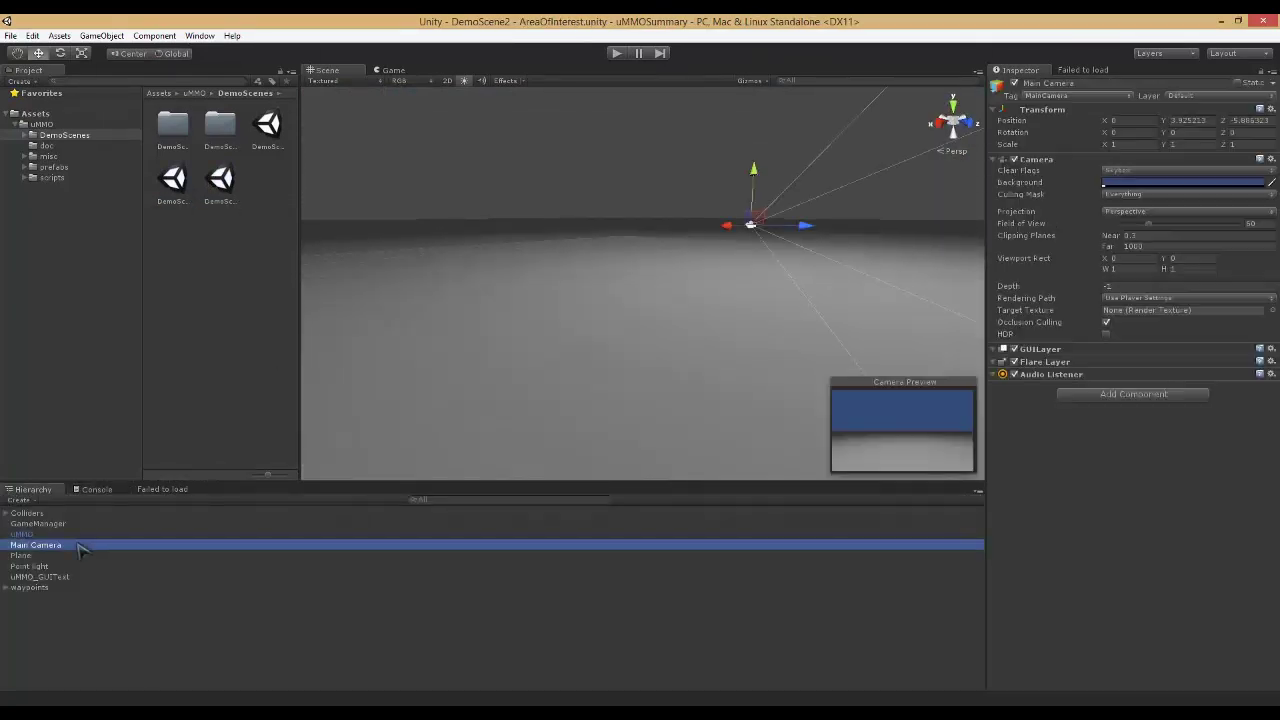
{"action": "left_click", "coordinate": [78, 534]}
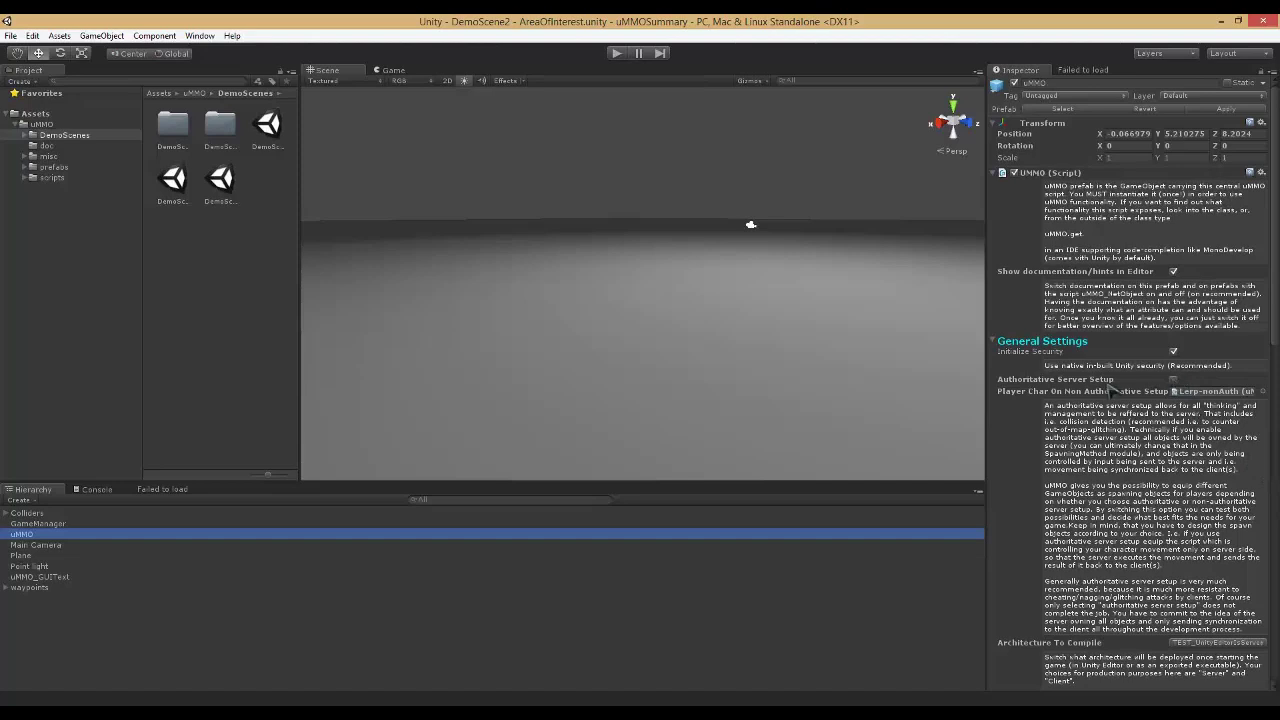
{"action": "left_click_drag", "start_coordinate": [792, 300], "coordinate": [880, 258], "text": "alt"}
Reopen the DemoScene1 - Vikings scene and view the viking character in the snow.
{"action": "double_click", "coordinate": [267, 125]}
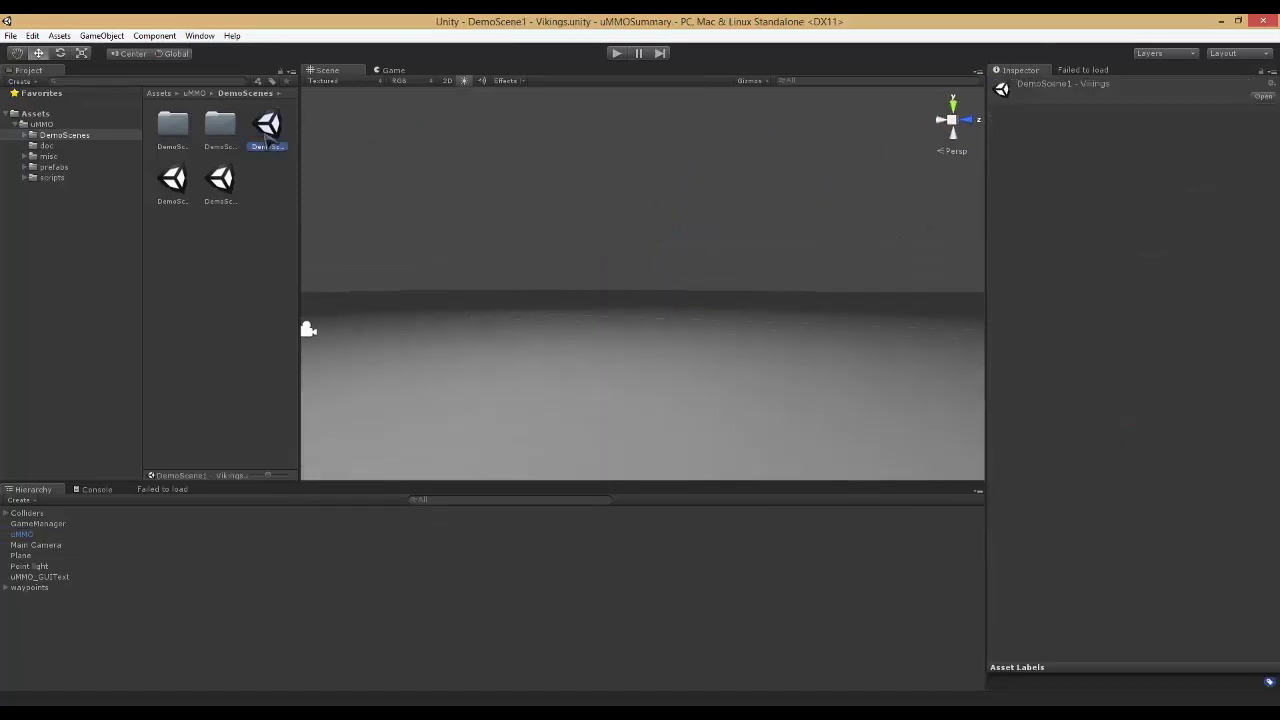
{"action": "left_click_drag", "start_coordinate": [420, 260], "coordinate": [422, 356], "text": "alt"}
{"action": "left_click_drag", "start_coordinate": [556, 415], "coordinate": [85, 258], "text": "alt"}
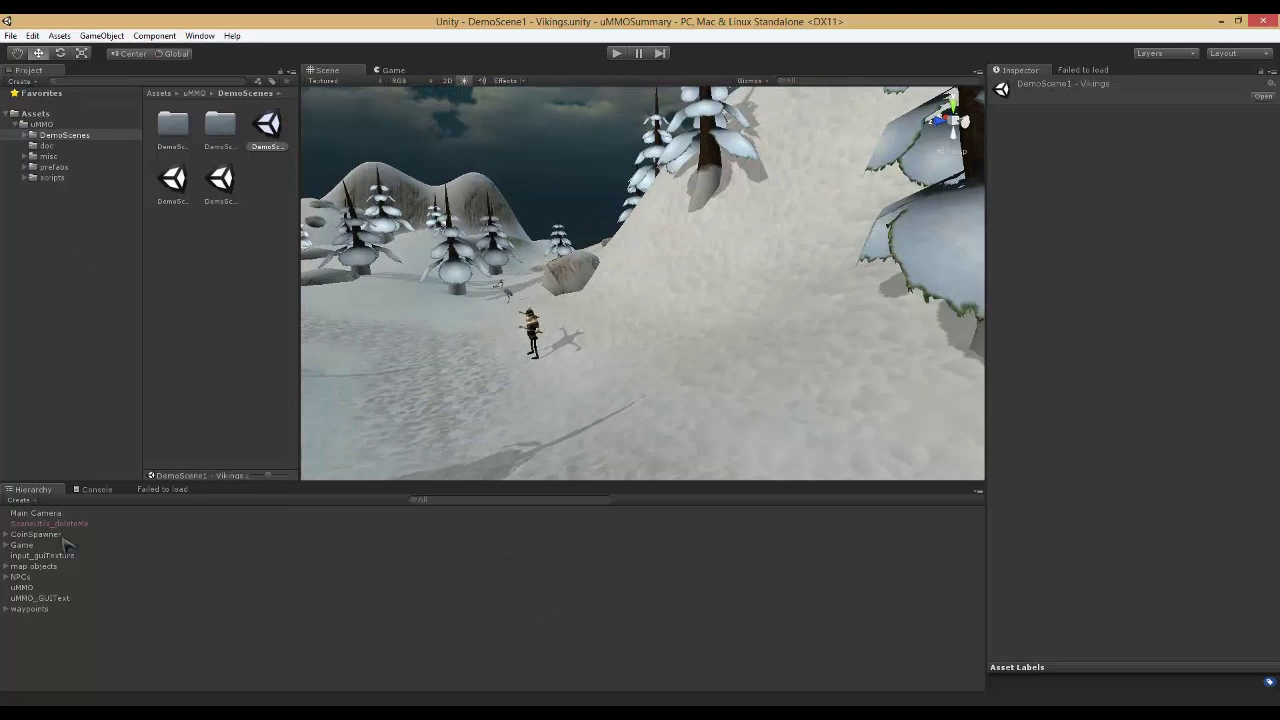
Add the open Vikings scene to the list of scenes in the build settings.
{"action": "left_click", "coordinate": [10, 35]}
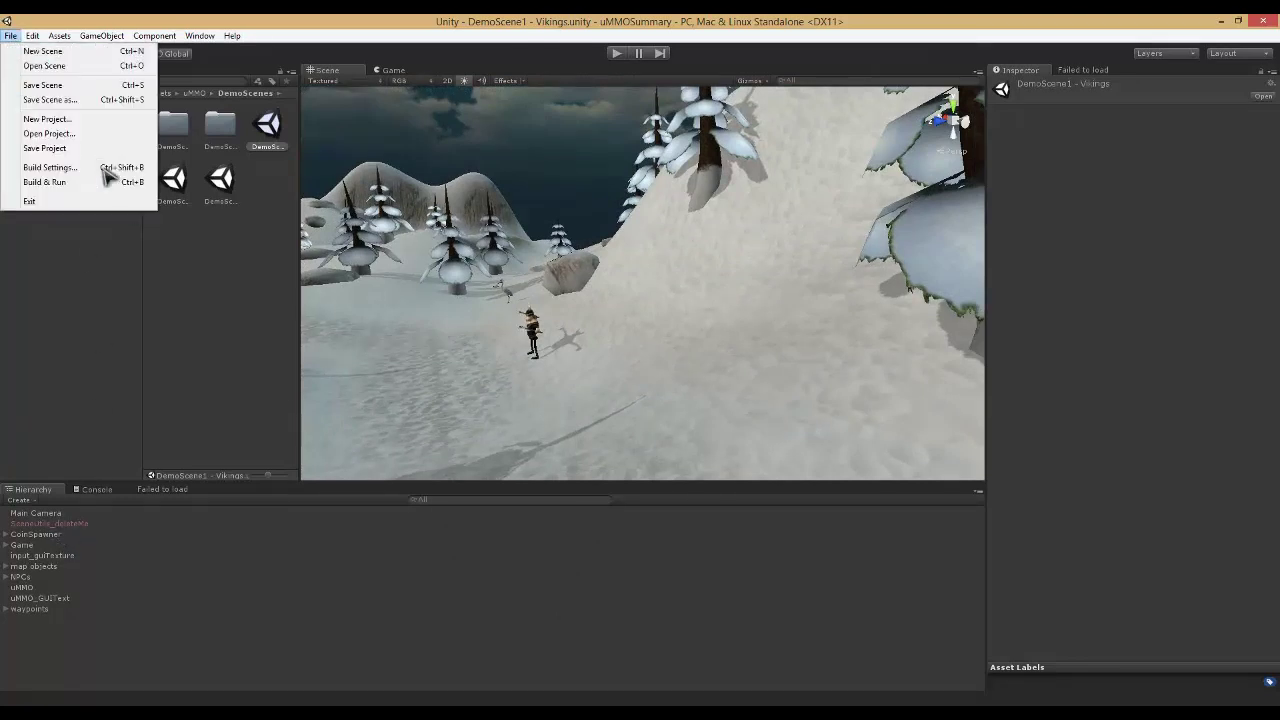
{"action": "left_click", "coordinate": [60, 167]}
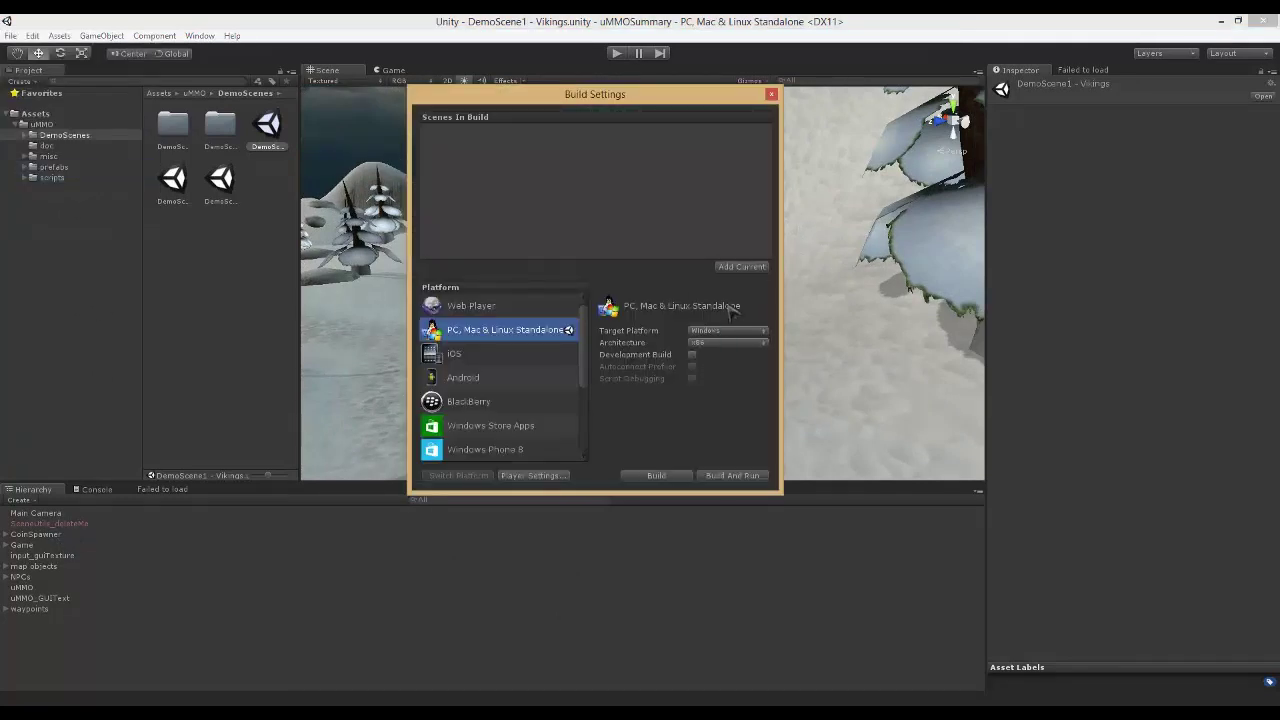
{"action": "left_click", "coordinate": [742, 268]}
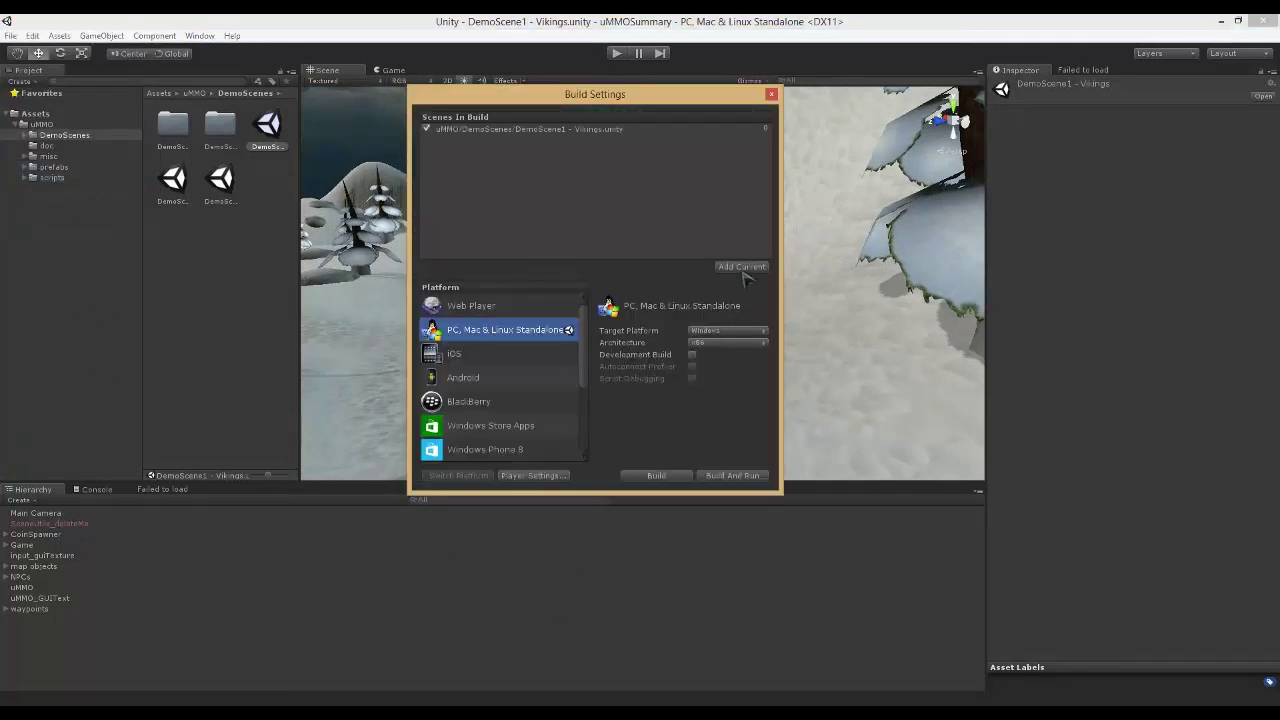
Build the Windows standalone player to the Desktop as asd and close the build windows.
{"action": "left_click", "coordinate": [656, 476]}
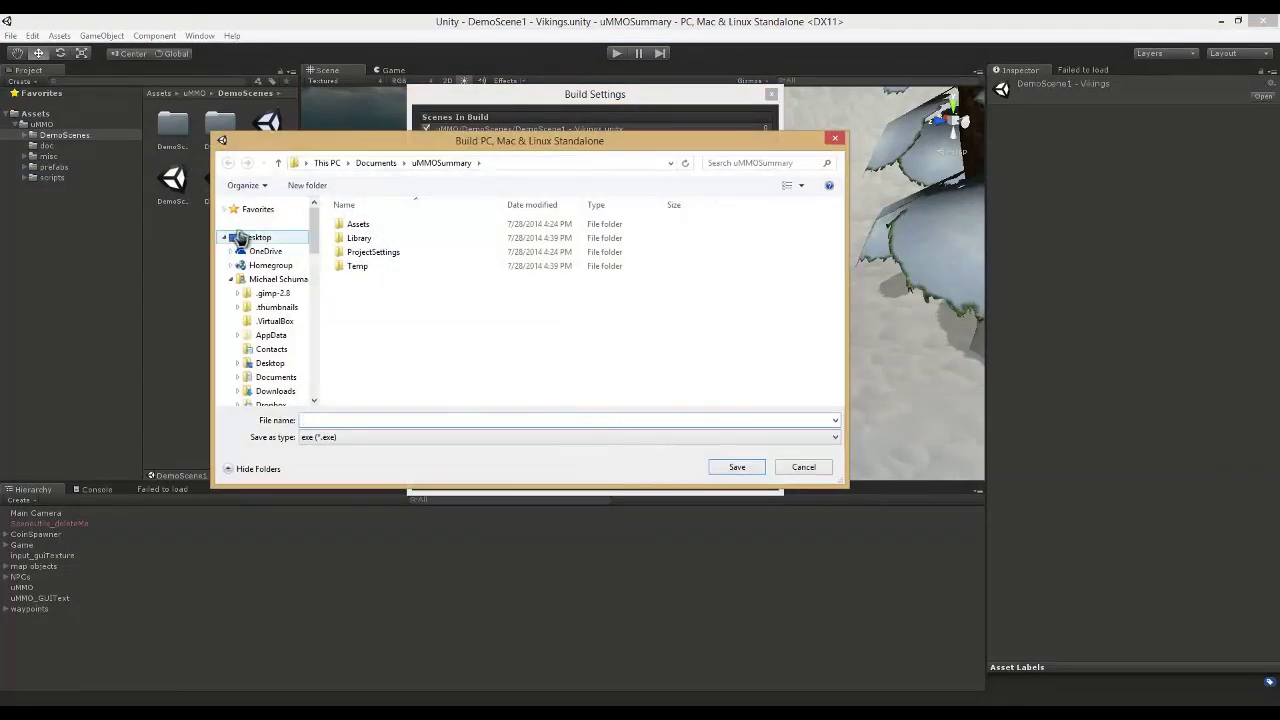
{"action": "left_click", "coordinate": [252, 237]}
{"action": "left_click", "coordinate": [402, 420]}
{"action": "type", "text": "asd"}
{"action": "left_click", "coordinate": [760, 468]}
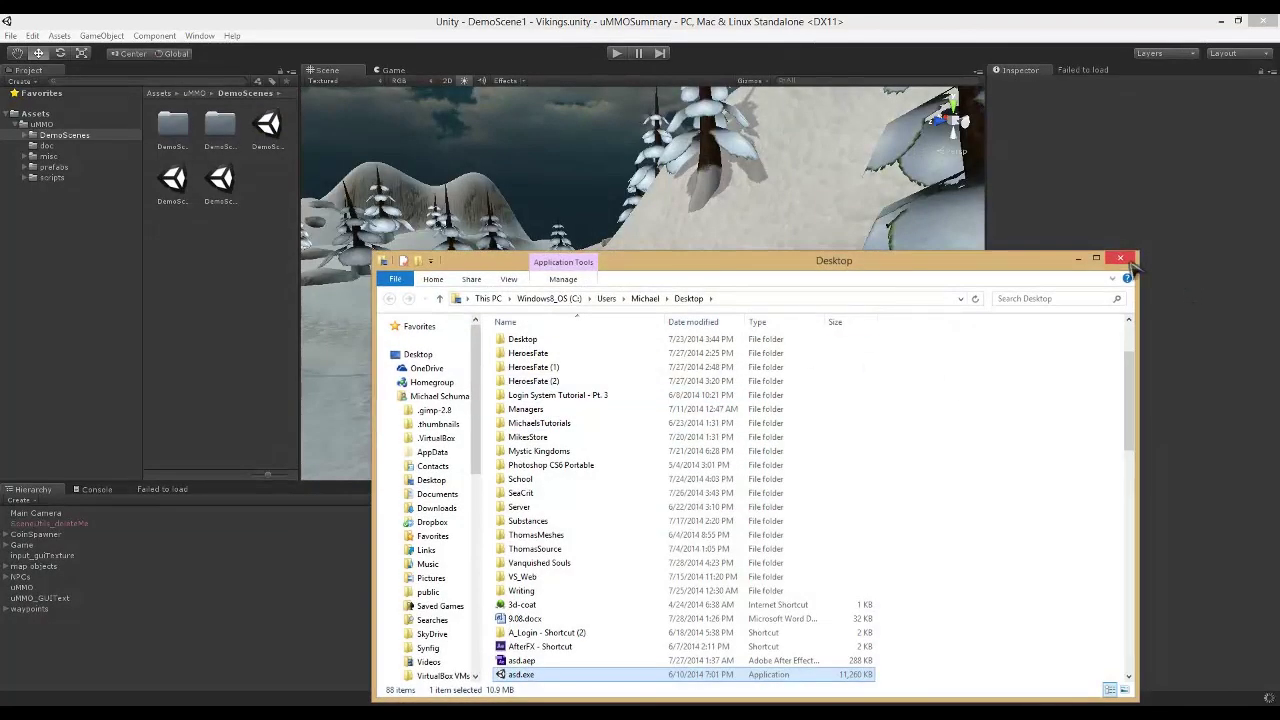
{"action": "left_click", "coordinate": [1128, 261]}
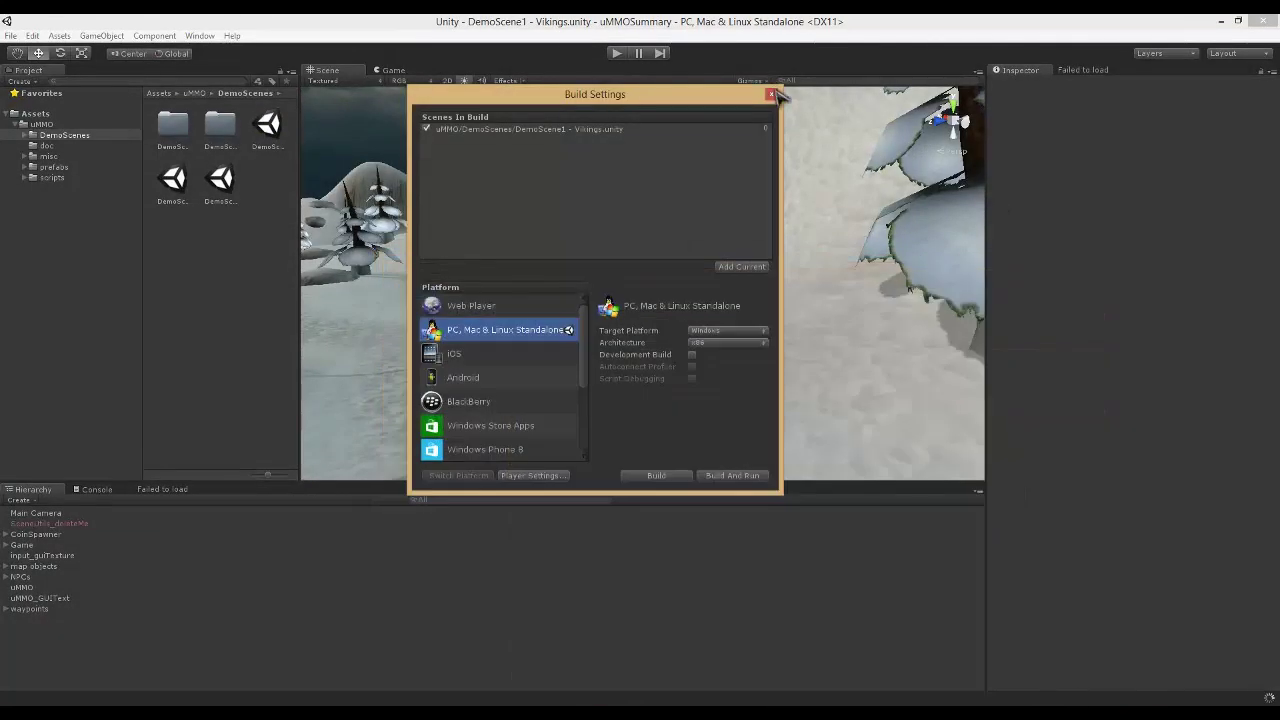
{"action": "left_click", "coordinate": [771, 91]}
Select the uMMO object in the Vikings scene and find its Architecture To Compile setting.
{"action": "right_click_drag", "start_coordinate": [680, 253], "coordinate": [681, 258]}
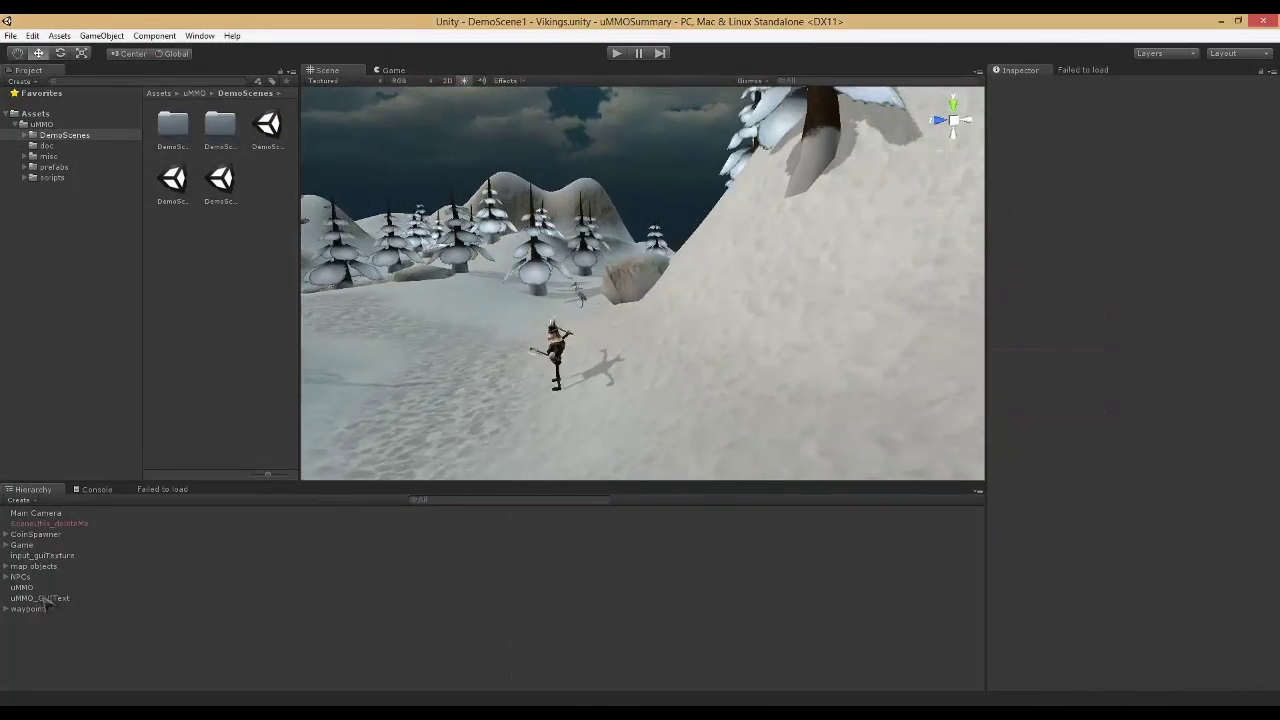
{"action": "left_click", "coordinate": [25, 587]}
{"action": "scroll", "coordinate": [1230, 390], "scroll_direction": "down", "scroll_amount": 10}
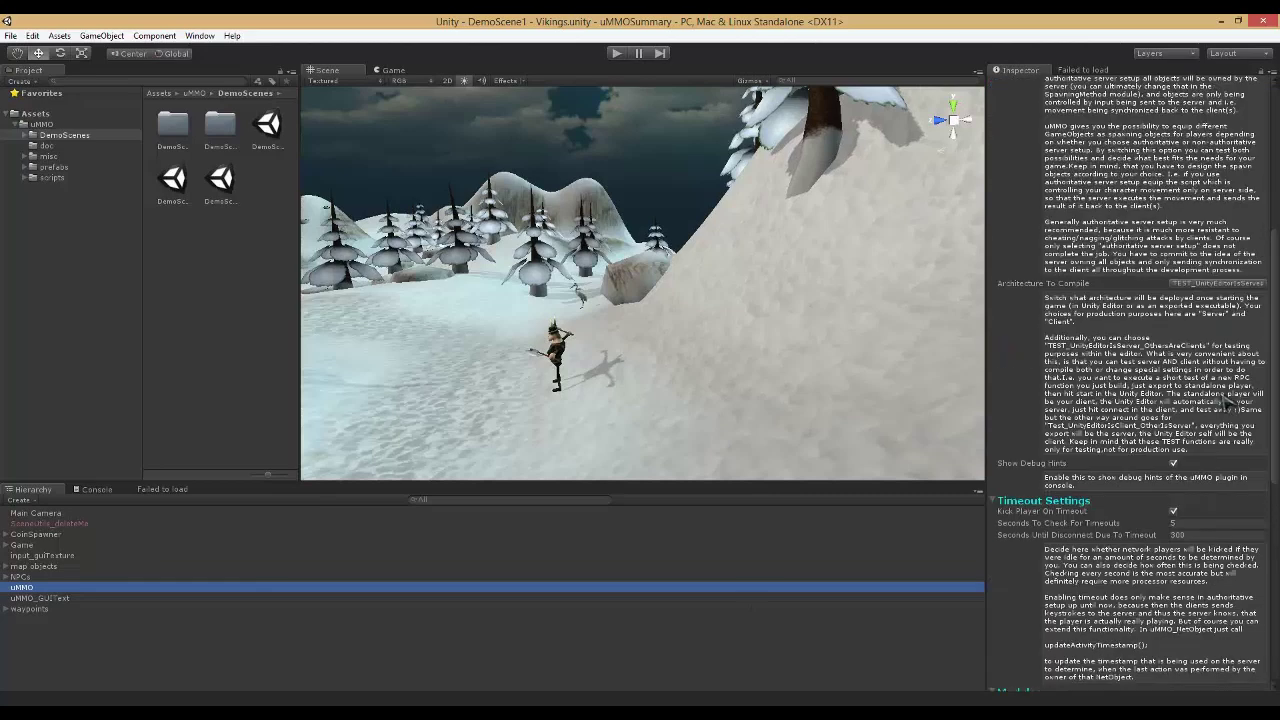
Switch Architecture To Compile to TEST_UnityEditorIsClient_OtherIsServer, and return it to TEST_UnityEditorIsServer_OthersAreClients.
{"action": "left_click", "coordinate": [1210, 284]}
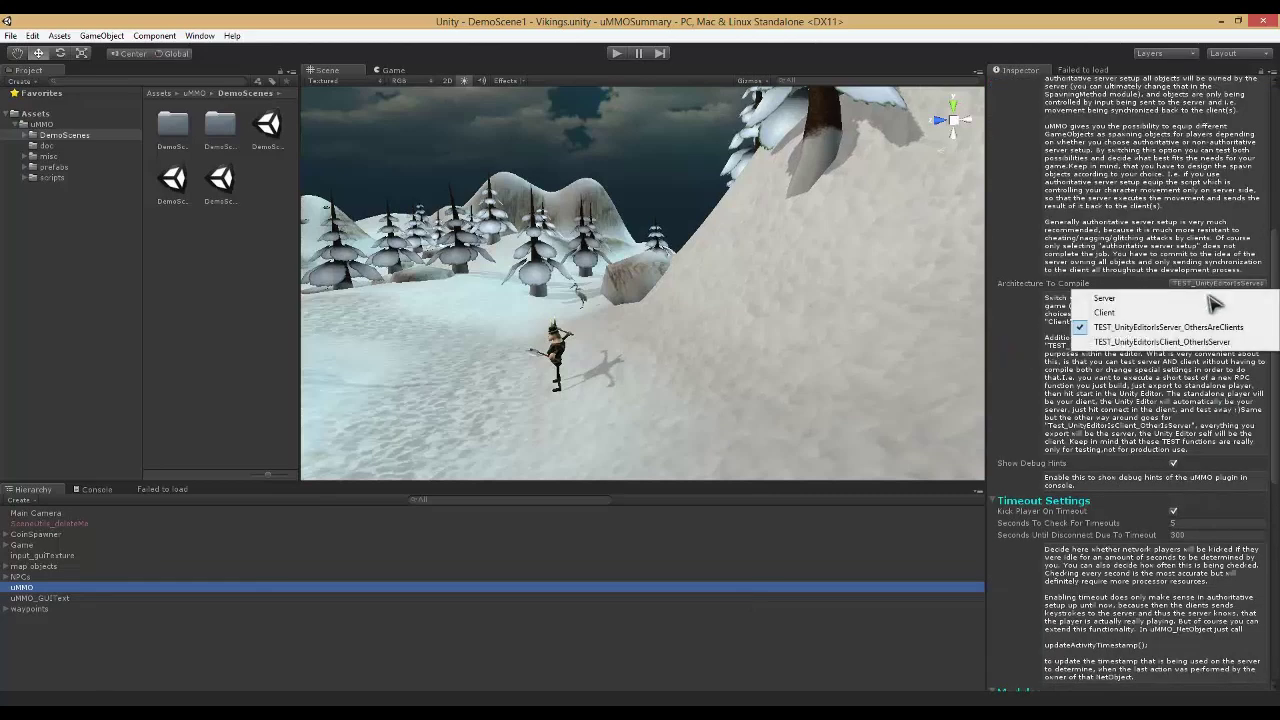
{"action": "left_click", "coordinate": [1180, 342]}
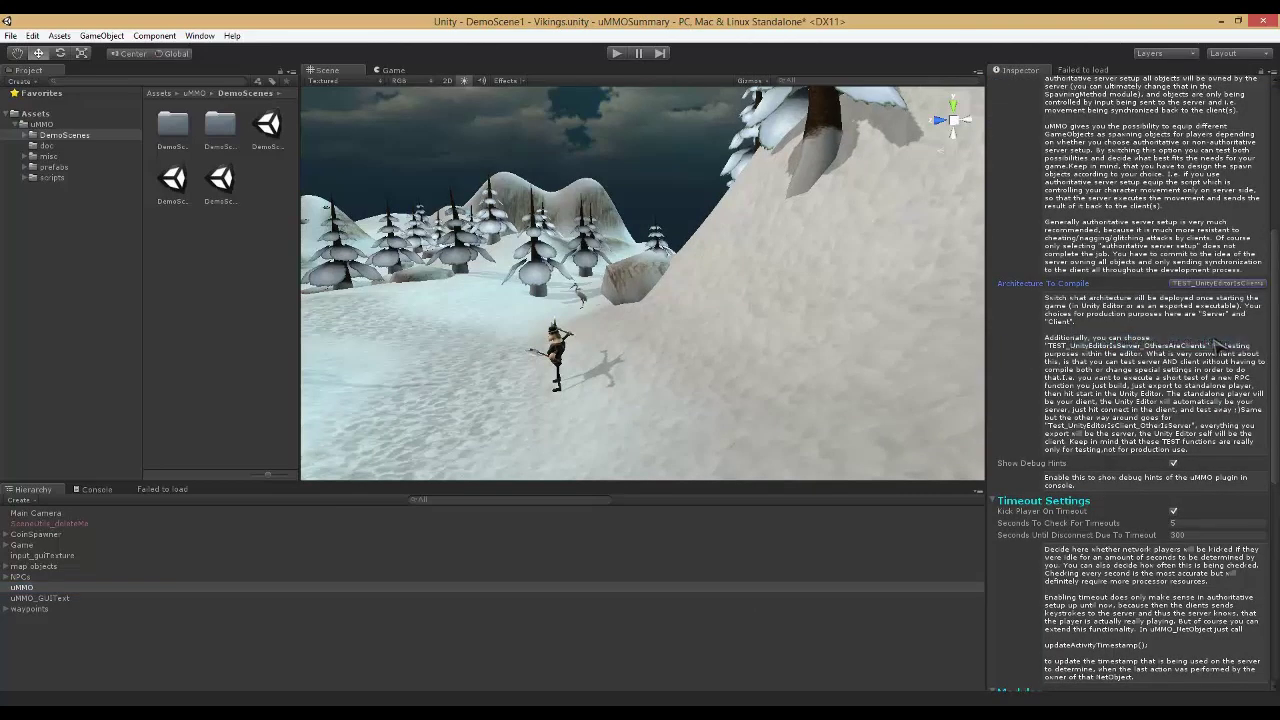
{"action": "left_click", "coordinate": [1242, 284]}
{"action": "left_click", "coordinate": [1235, 271]}
{"action": "right_click_drag", "start_coordinate": [766, 363], "coordinate": [808, 362]}
{"action": "left_click", "coordinate": [1180, 284]}
{"action": "left_click", "coordinate": [1157, 327]}
Review the uMMO script's settings and turn off Show documentation/hints in Editor.
{"action": "scroll", "coordinate": [1088, 440], "scroll_direction": "down", "scroll_amount": 2}
{"action": "scroll", "coordinate": [1093, 440], "scroll_direction": "down", "scroll_amount": 8}
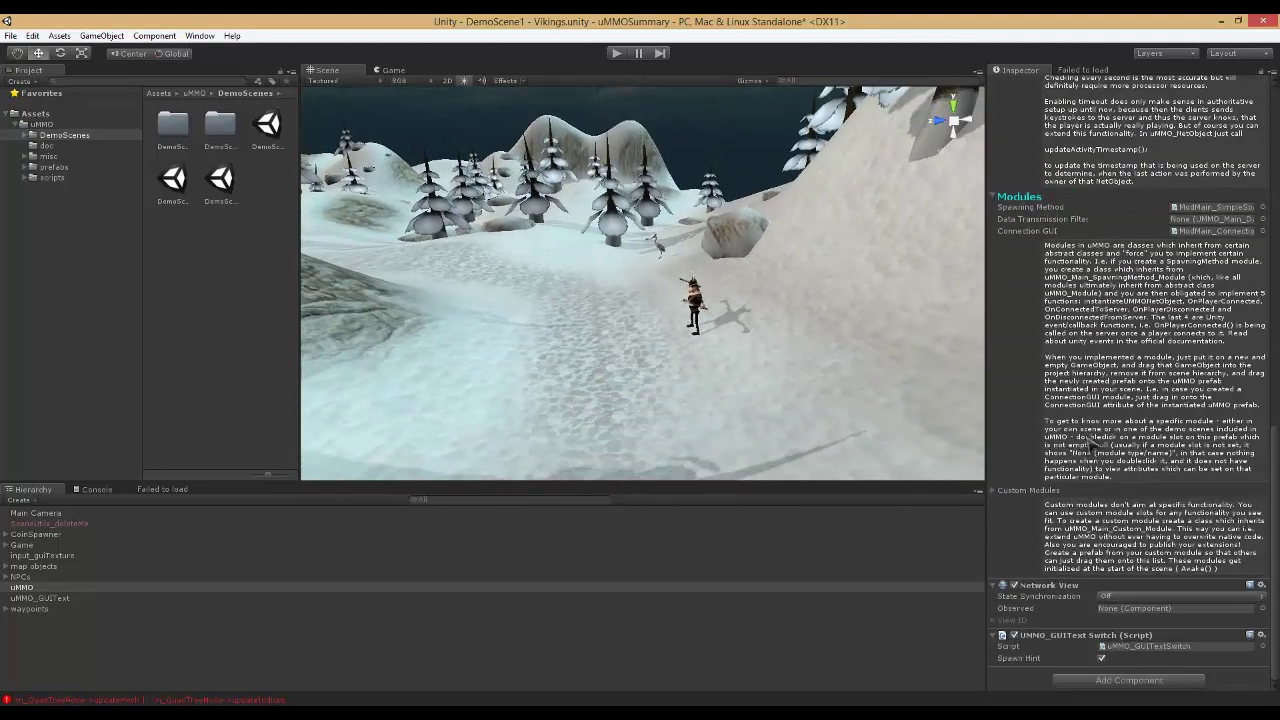
{"action": "scroll", "coordinate": [1088, 440], "scroll_direction": "up", "scroll_amount": 4}
{"action": "scroll", "coordinate": [1088, 440], "scroll_direction": "up", "scroll_amount": 10}
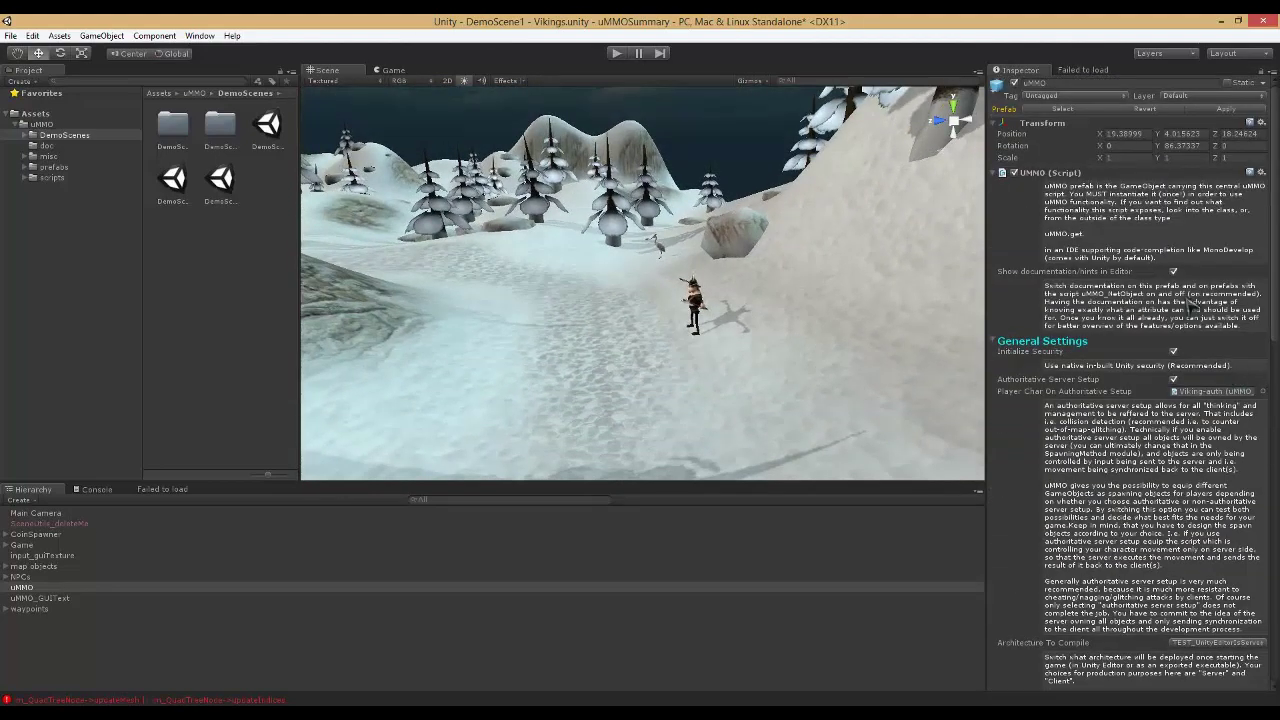
{"action": "scroll", "coordinate": [1150, 360], "scroll_direction": "down", "scroll_amount": 3}
{"action": "scroll", "coordinate": [1130, 420], "scroll_direction": "up", "scroll_amount": 2}
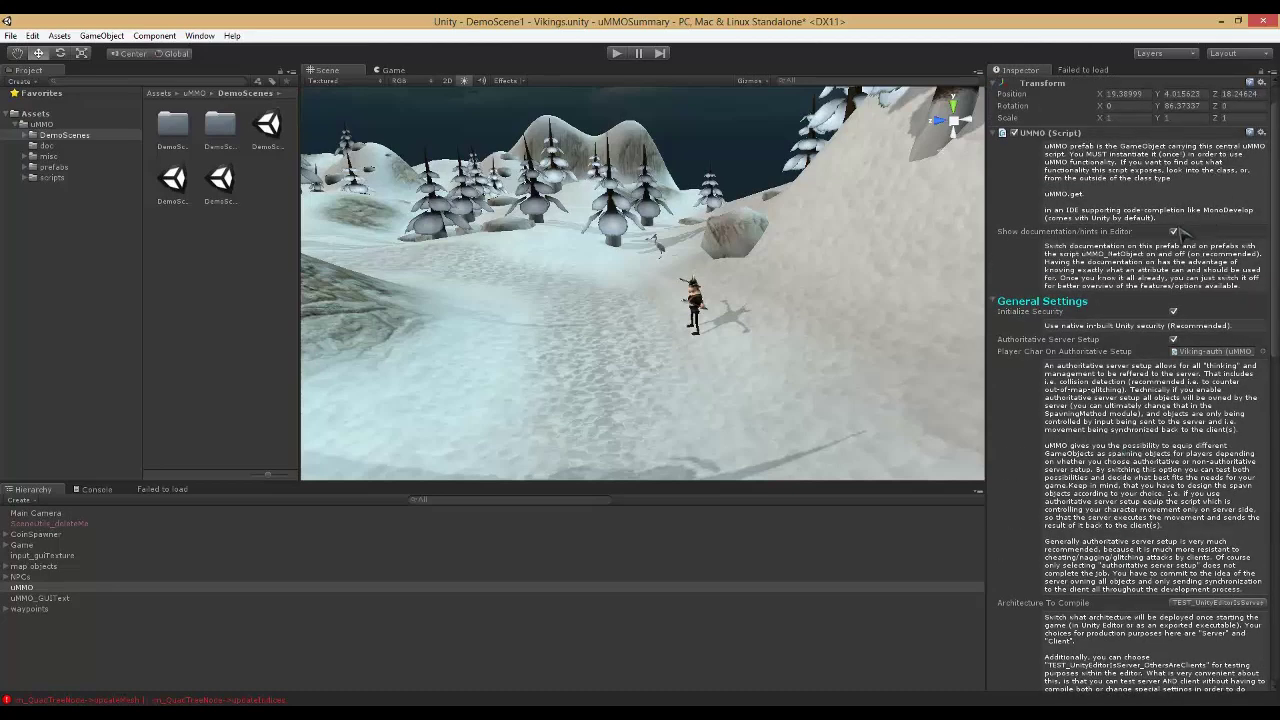
{"action": "left_click", "coordinate": [1176, 233]}
{"action": "left_click", "coordinate": [1178, 200]}
{"action": "left_click", "coordinate": [1175, 272]}
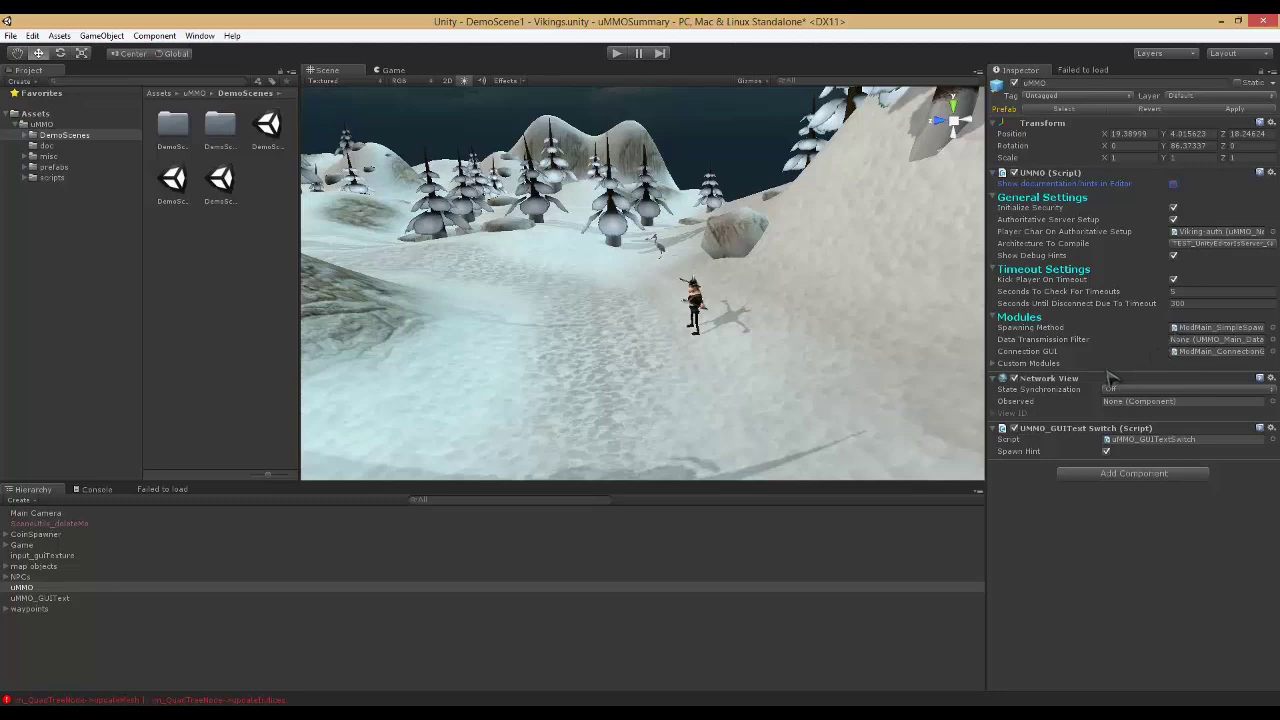
Expand the uMMO script's Custom Modules and locate the prefab assigned to Element 0 in the project.
{"action": "left_click", "coordinate": [1030, 363]}
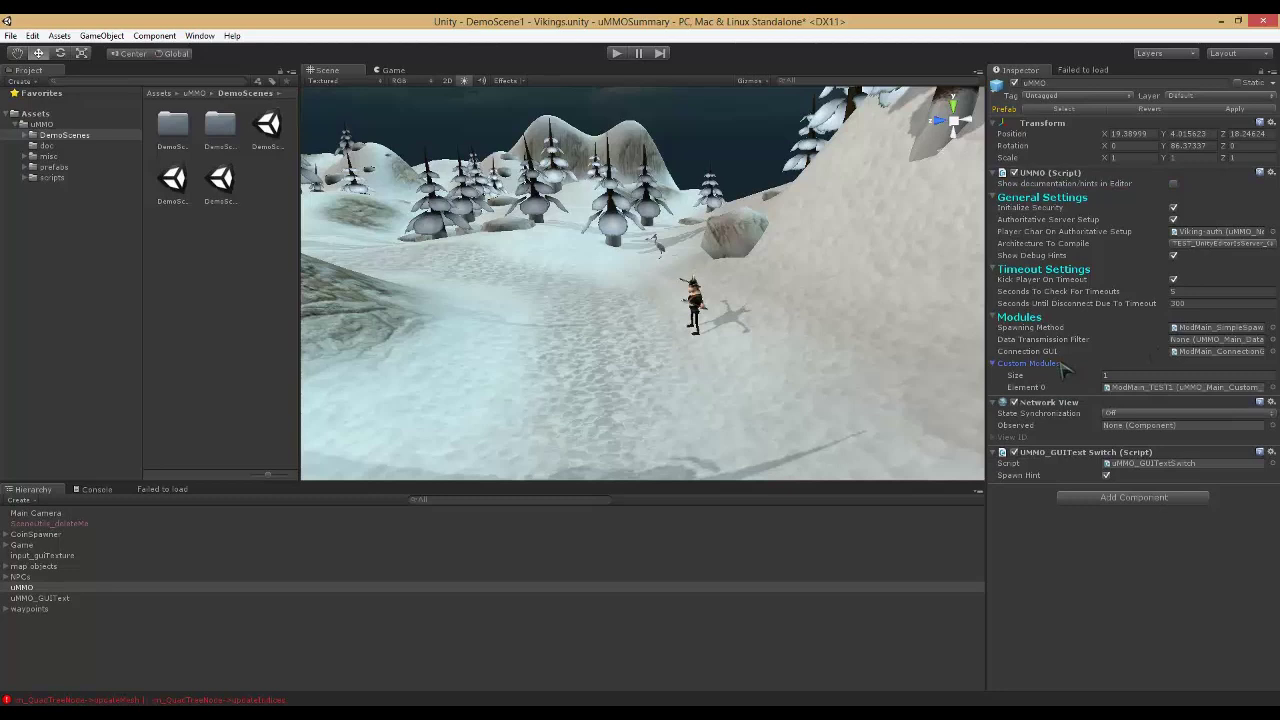
{"action": "left_click", "coordinate": [1114, 388]}
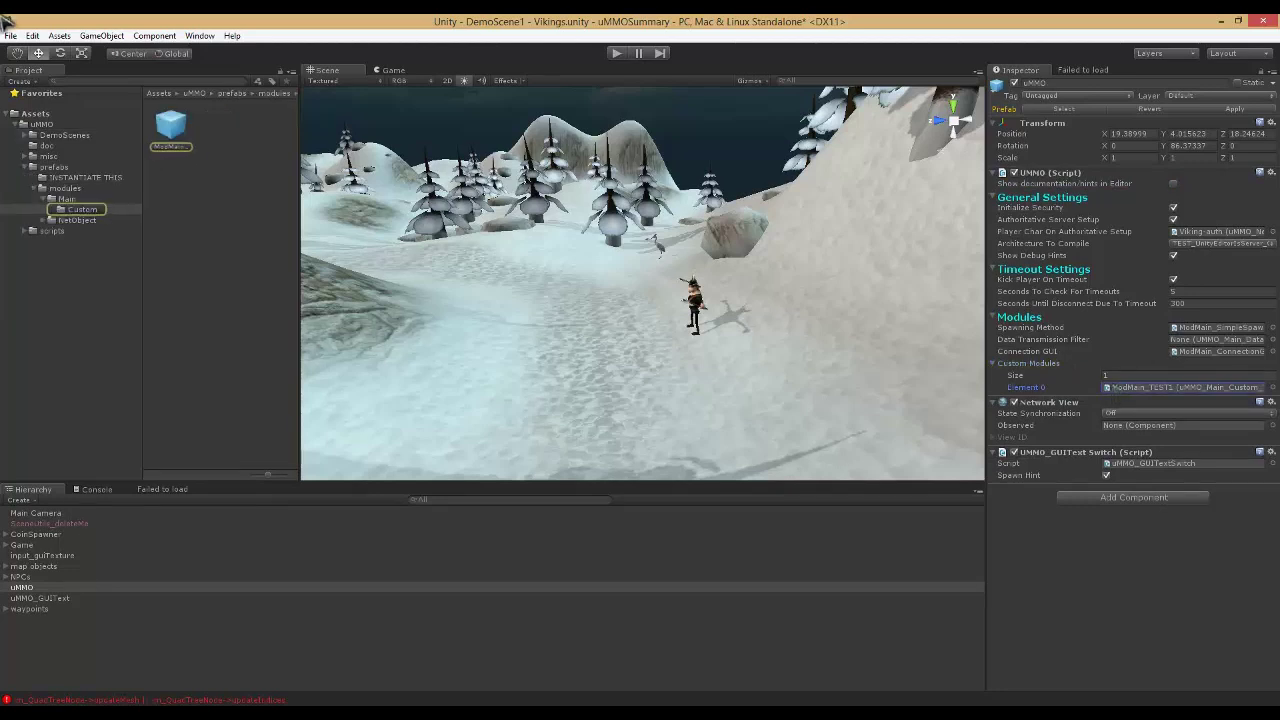
Inspect the ModMain_TEST1 prefab and the ModNetObject_SimplyLerpTransform_Generic prefab in the NetObject modules folder.
{"action": "left_click", "coordinate": [183, 126]}
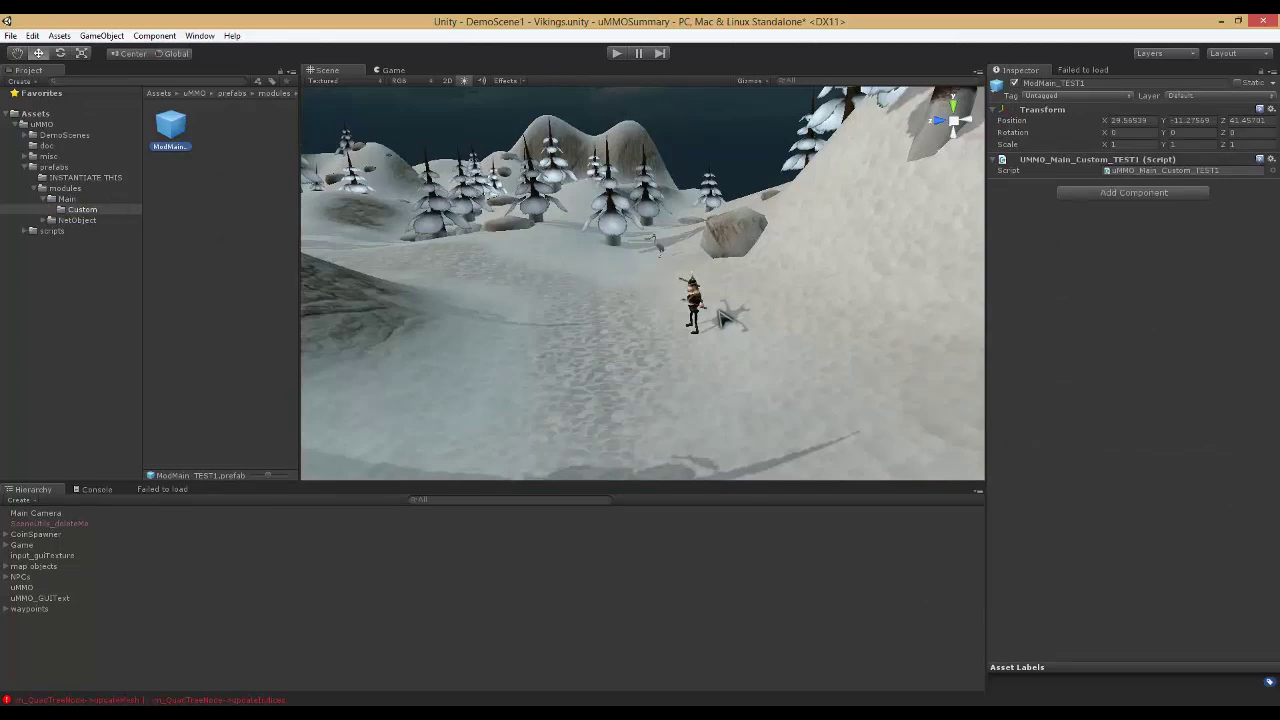
{"action": "left_click", "coordinate": [698, 298]}
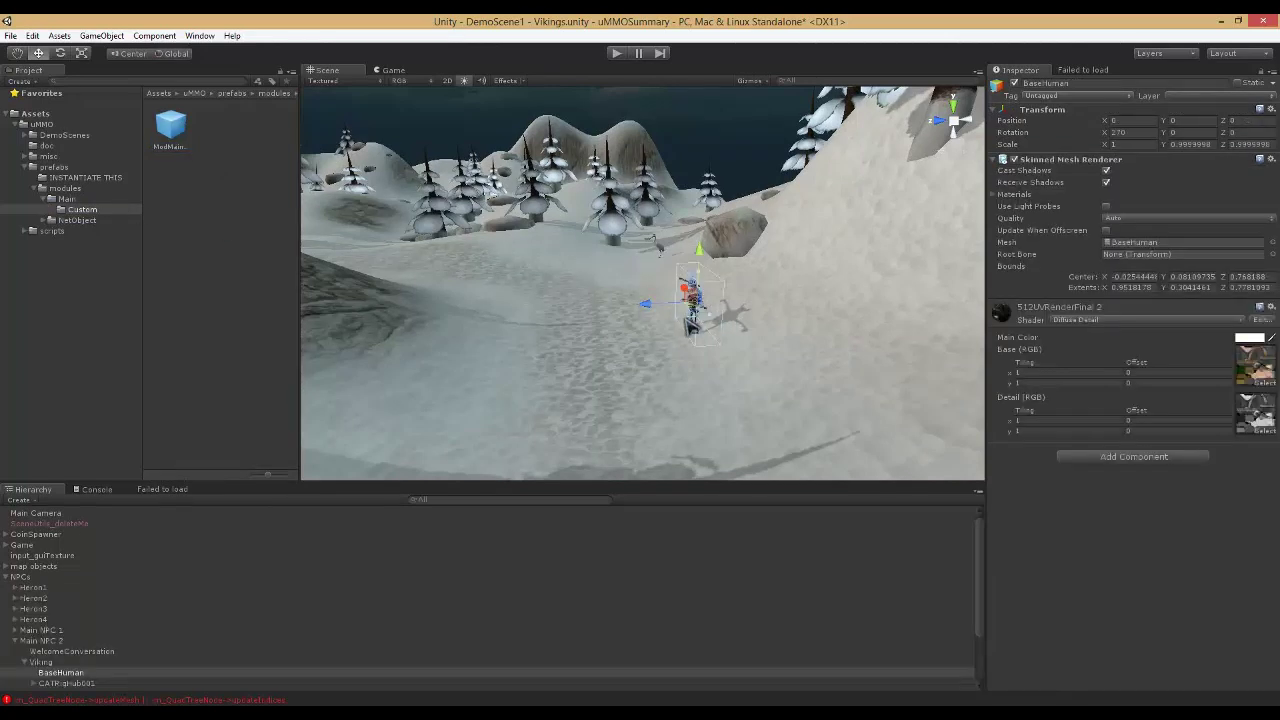
{"action": "left_click", "coordinate": [543, 266]}
{"action": "left_click", "coordinate": [45, 190]}
{"action": "left_click", "coordinate": [77, 220]}
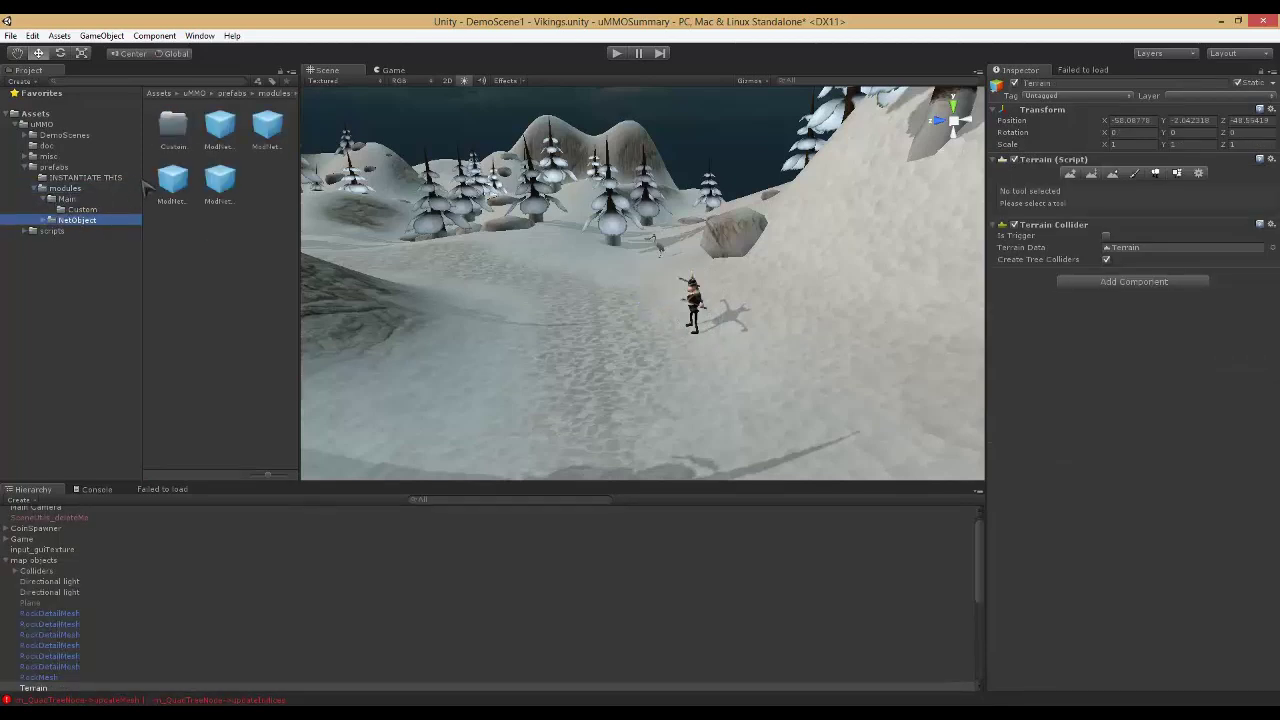
{"action": "left_click", "coordinate": [220, 180]}
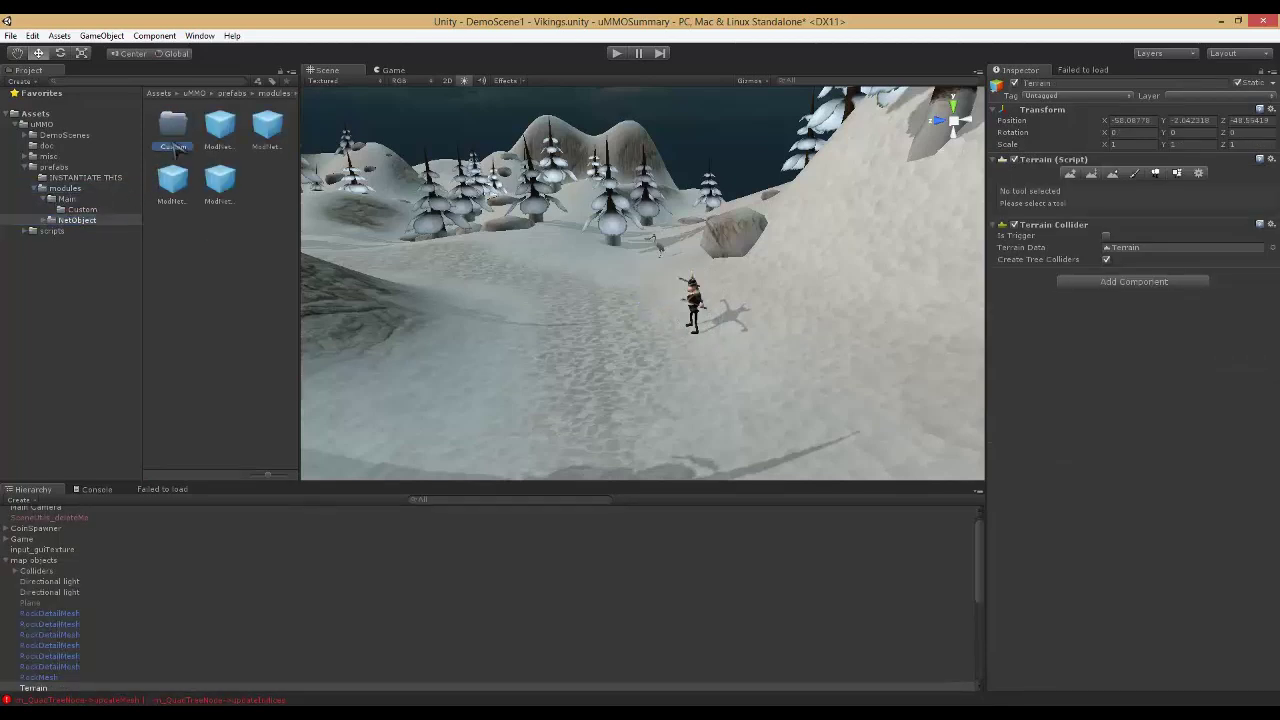
{"action": "left_click", "coordinate": [180, 196]}
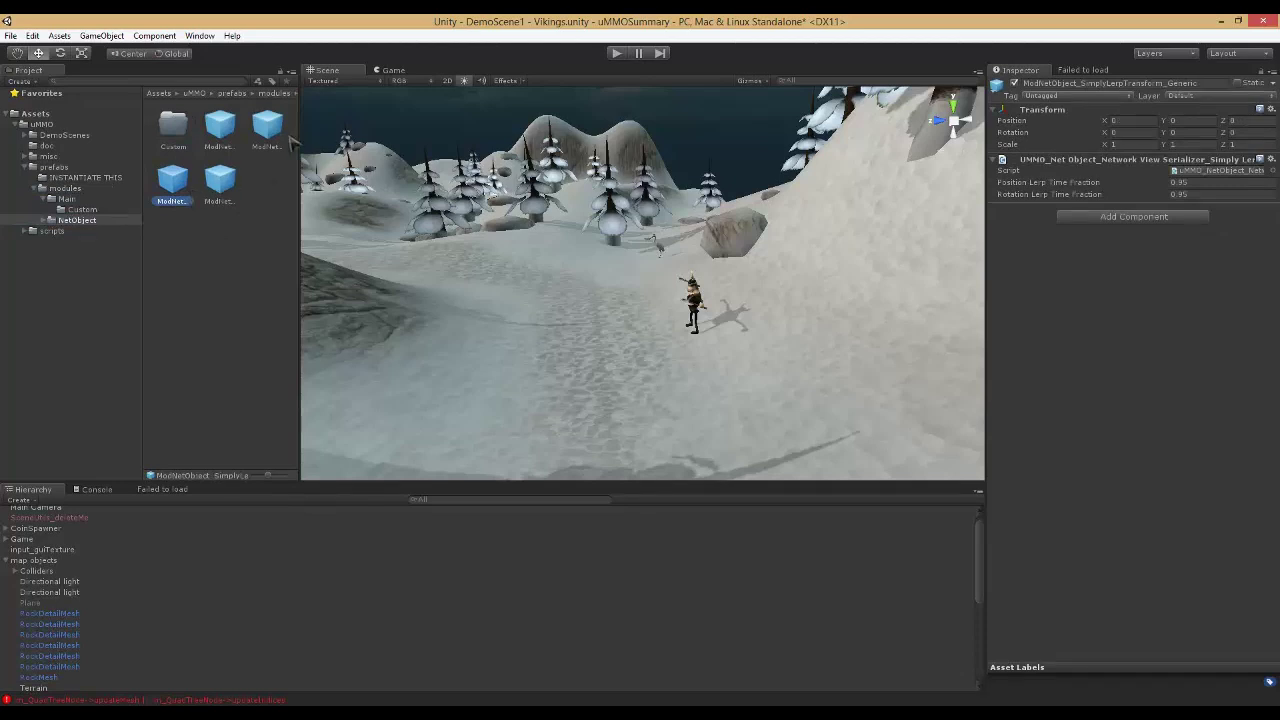
{"action": "right_click_drag", "start_coordinate": [748, 369], "coordinate": [760, 188]}
{"action": "left_click", "coordinate": [760, 188]}
{"action": "left_click", "coordinate": [156, 199]}
{"action": "left_click", "coordinate": [651, 241]}
{"action": "right_click_drag", "start_coordinate": [651, 241], "coordinate": [648, 361]}
{"action": "key", "text": "s"}
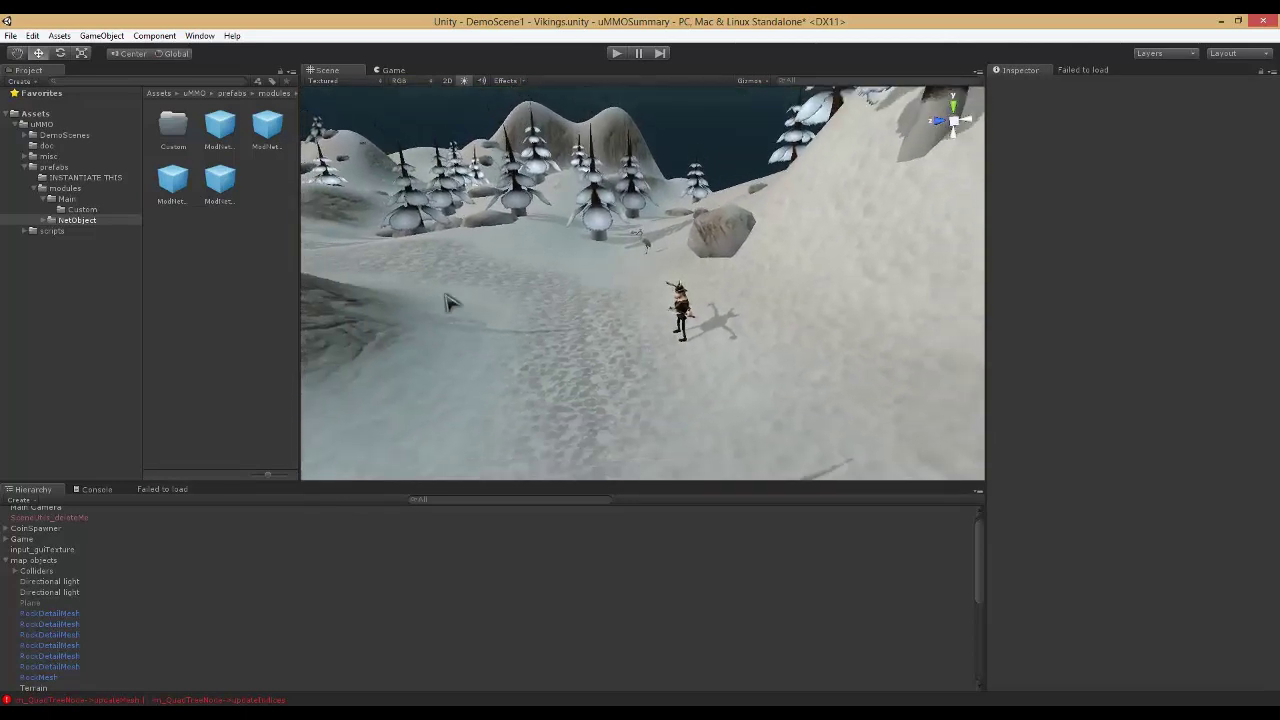
Collapse the prefabs folder and the map objects group, and look through the scene's top-level objects.
{"action": "left_click", "coordinate": [24, 167]}
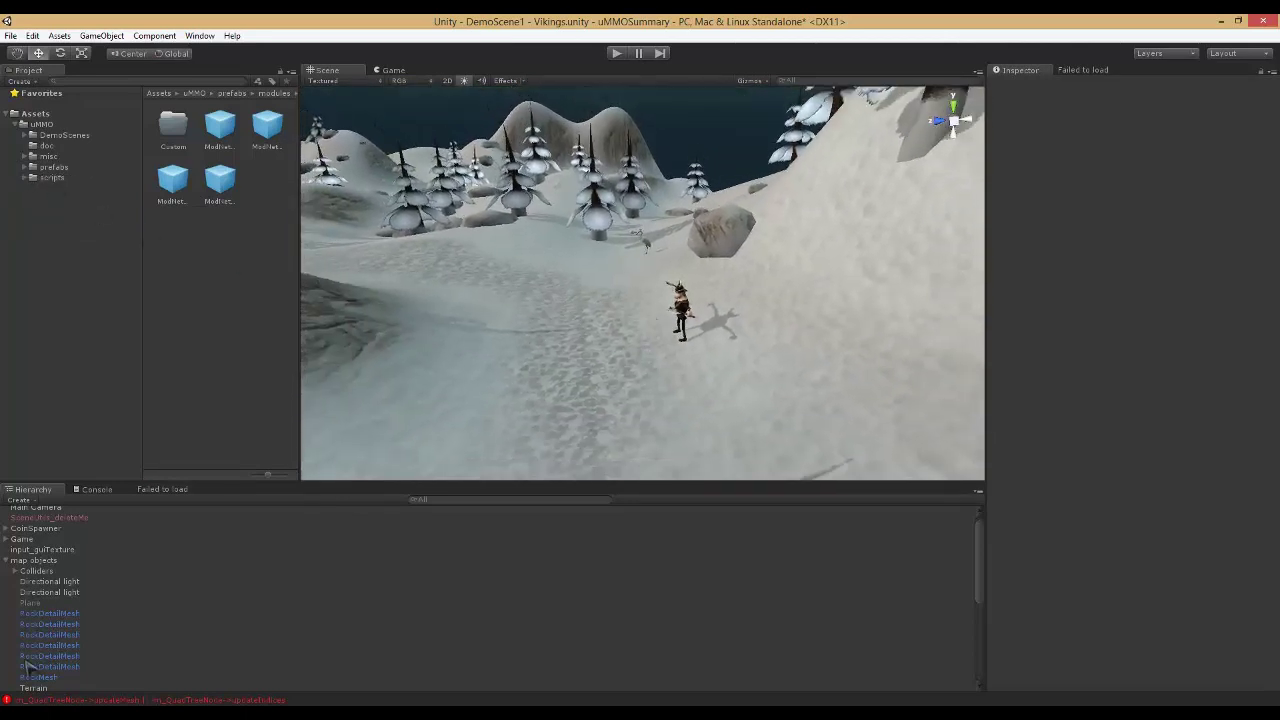
{"action": "left_click", "coordinate": [14, 561]}
{"action": "left_click", "coordinate": [6, 560]}
{"action": "left_click", "coordinate": [6, 570]}
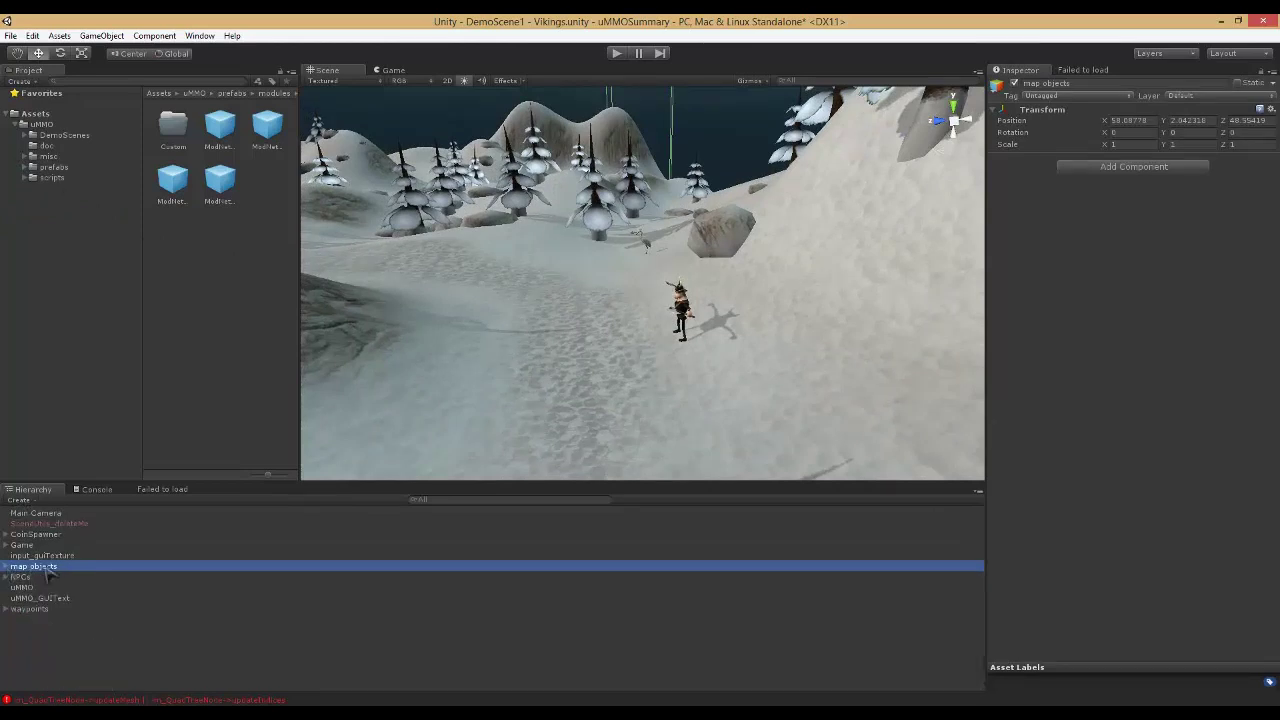
{"action": "left_click", "coordinate": [58, 545]}
{"action": "left_click", "coordinate": [74, 523]}
{"action": "left_click", "coordinate": [74, 545]}
{"action": "left_click", "coordinate": [76, 577]}
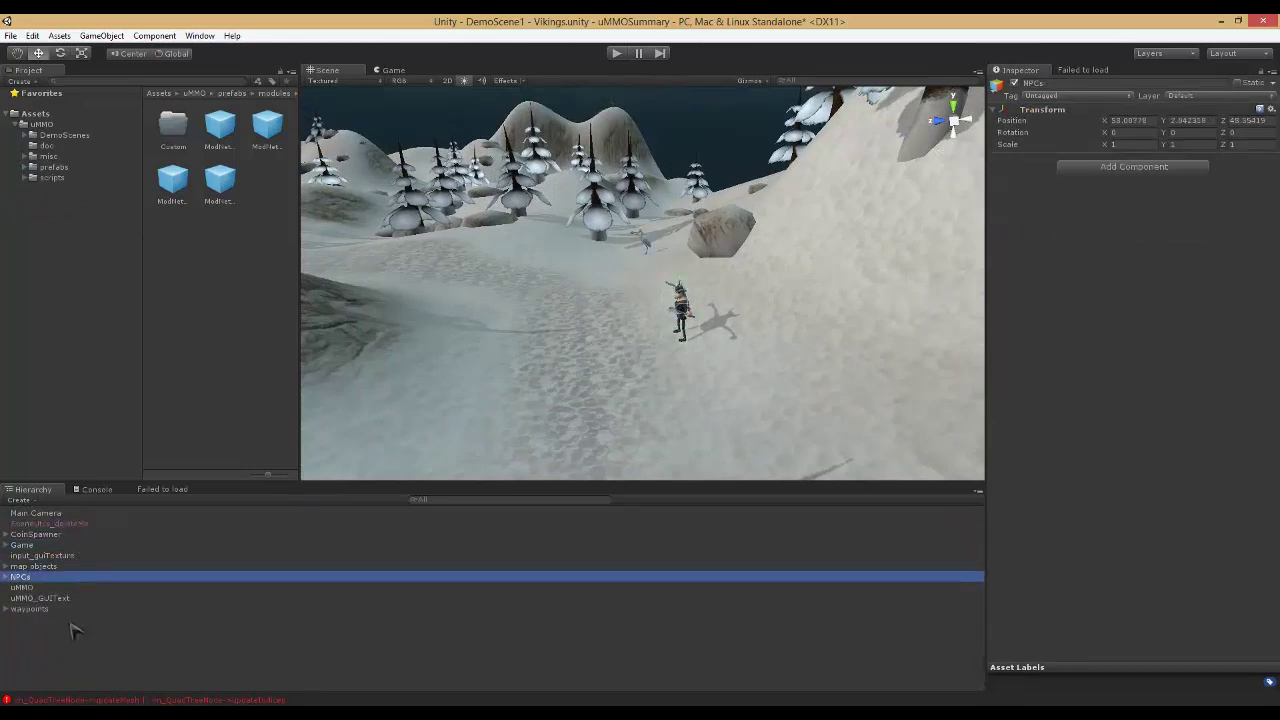
Examine the Viking NPC on the snowy terrain from close up and from further away.
{"action": "left_click", "coordinate": [602, 272]}
{"action": "right_click_drag", "start_coordinate": [602, 272], "coordinate": [625, 215]}
{"action": "left_click", "coordinate": [687, 158]}
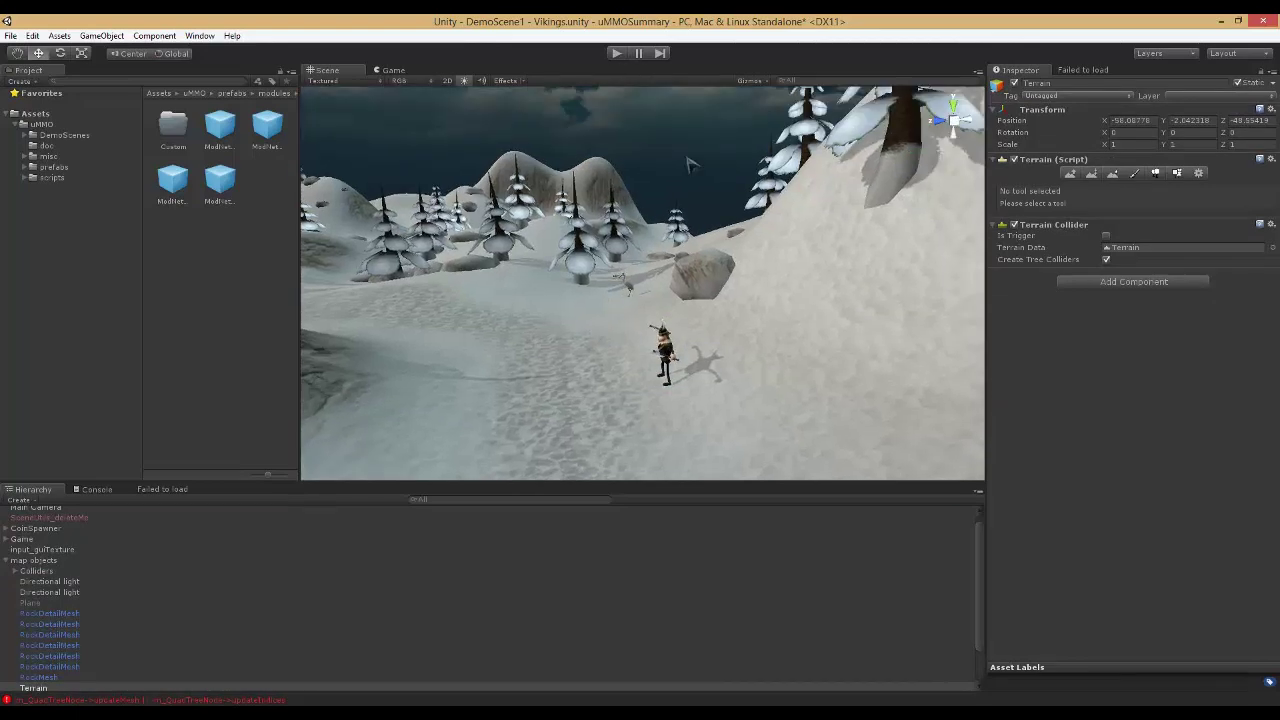
{"action": "key", "text": "w"}
{"action": "right_click_drag", "start_coordinate": [692, 170], "coordinate": [716, 157]}
{"action": "key", "text": "s"}
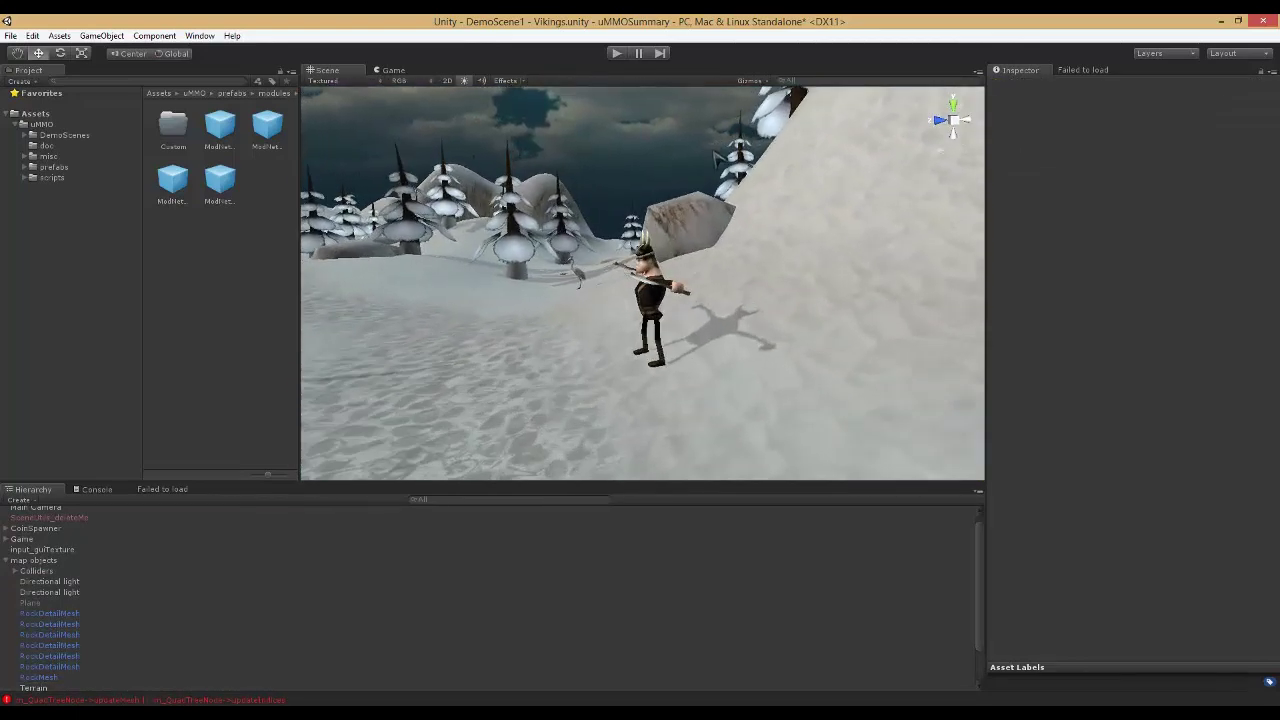
{"action": "right_click_drag", "start_coordinate": [808, 303], "coordinate": [786, 322]}
{"action": "key", "text": "s"}
{"action": "key", "text": "d"}
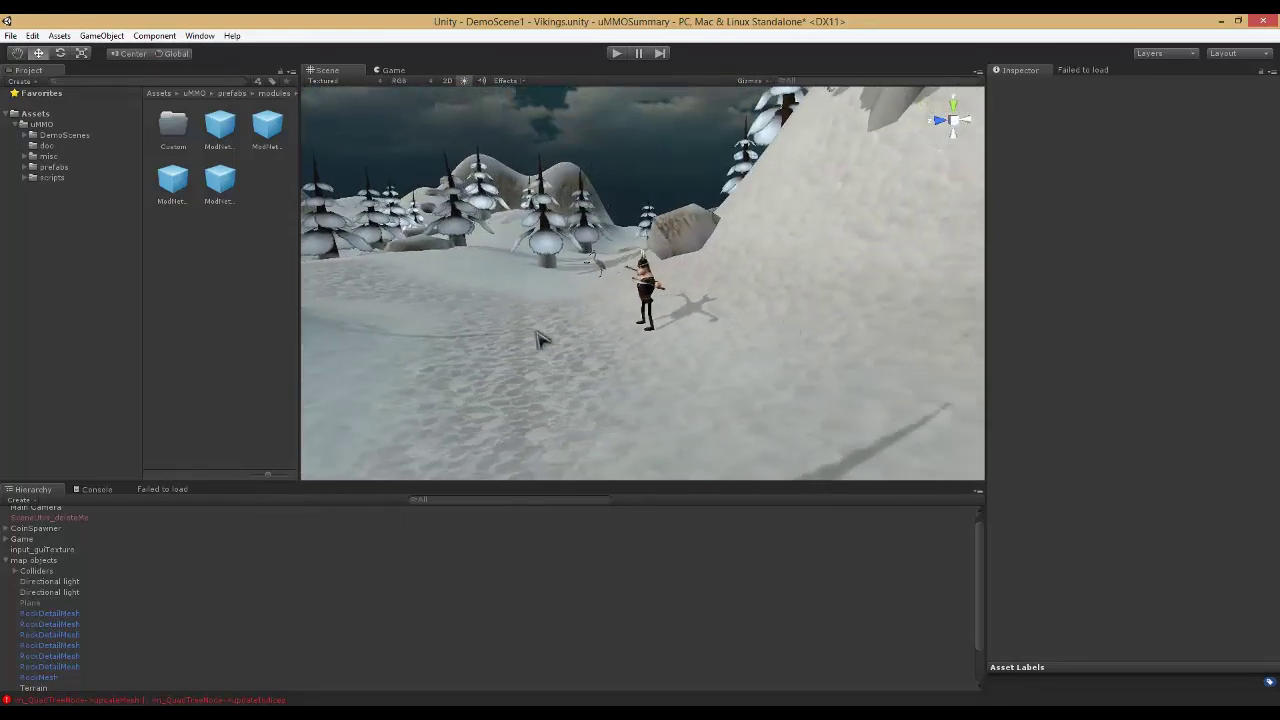
{"action": "left_click", "coordinate": [644, 287]}
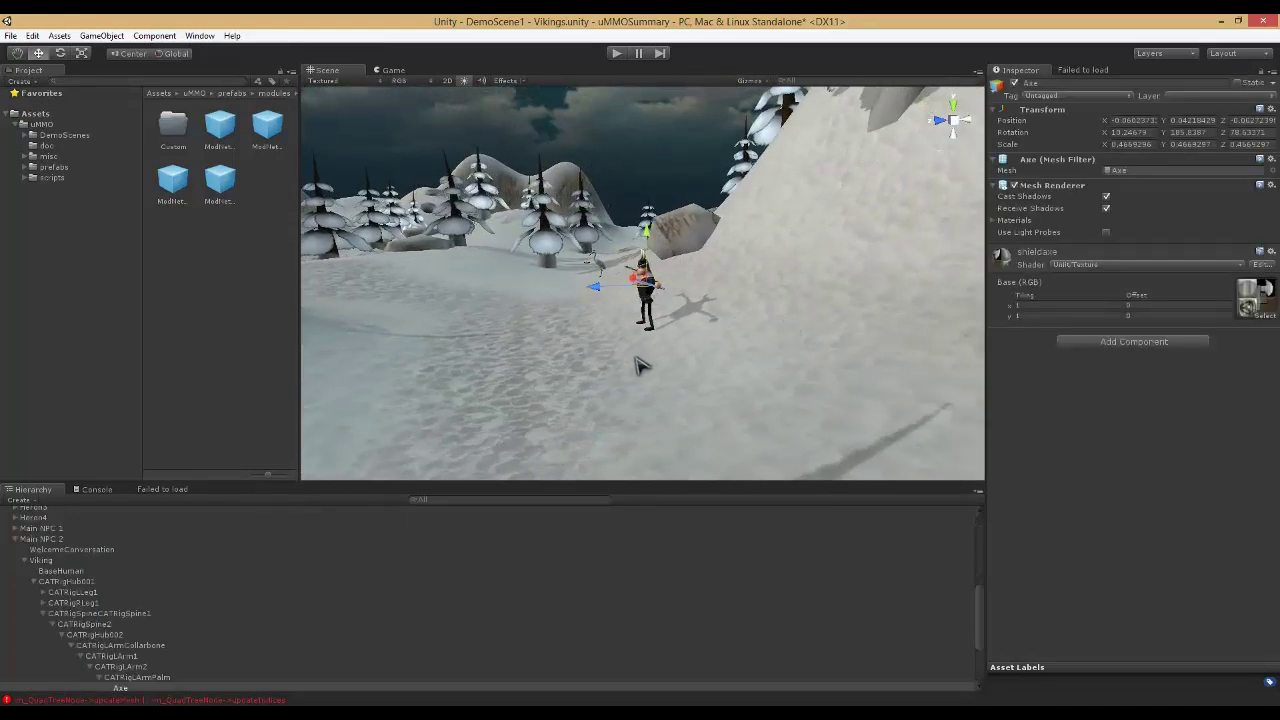
Build and run the Vikings demo windowed at 1024 x 768 while playing the scene in the editor as the server.
{"action": "left_click", "coordinate": [12, 35]}
{"action": "left_click", "coordinate": [110, 182]}
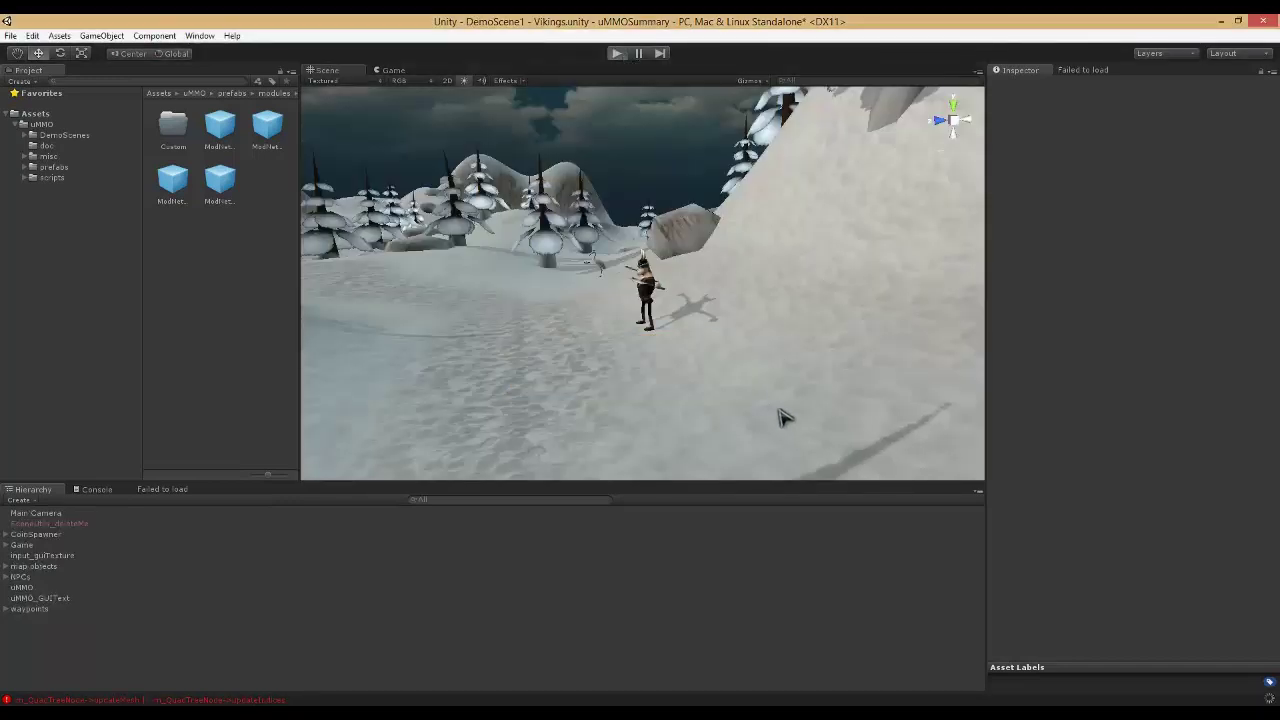
{"action": "key", "text": "ctrl+p"}
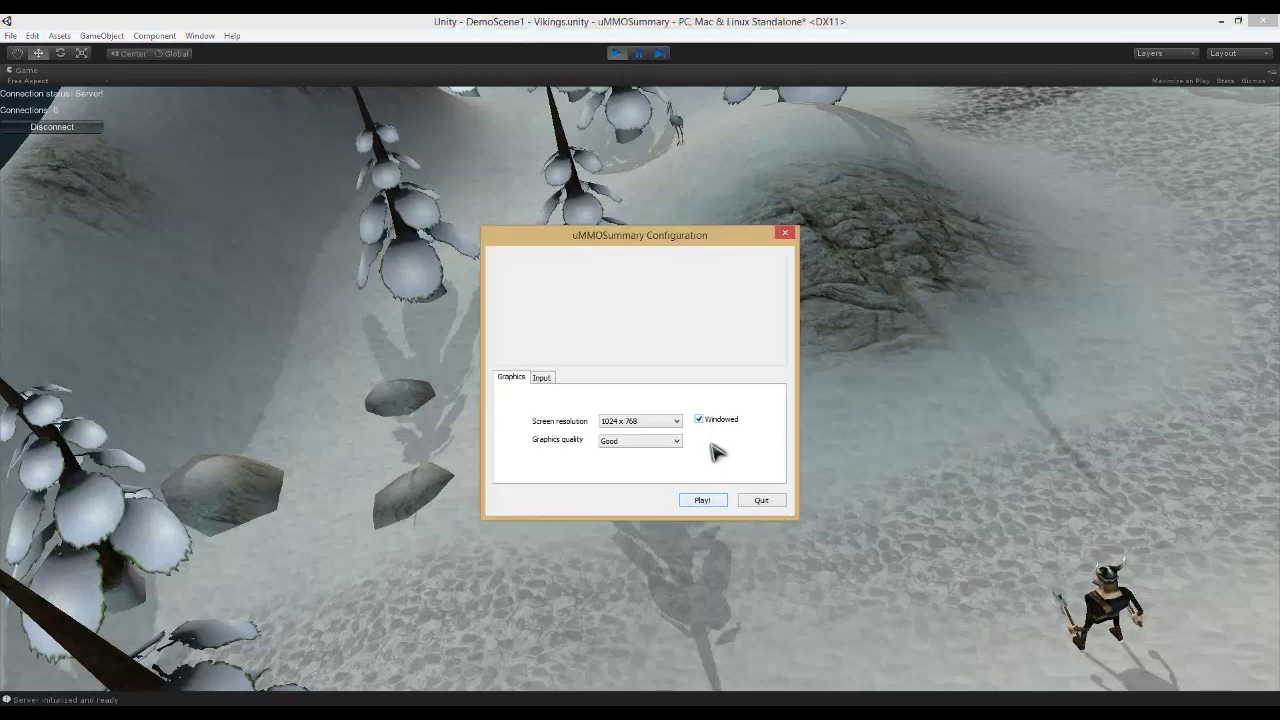
{"action": "left_click", "coordinate": [702, 500]}
Search the computer for asd and open the match, save the Vikings scene changes and cancel opening the other project.
{"action": "key", "text": "super"}
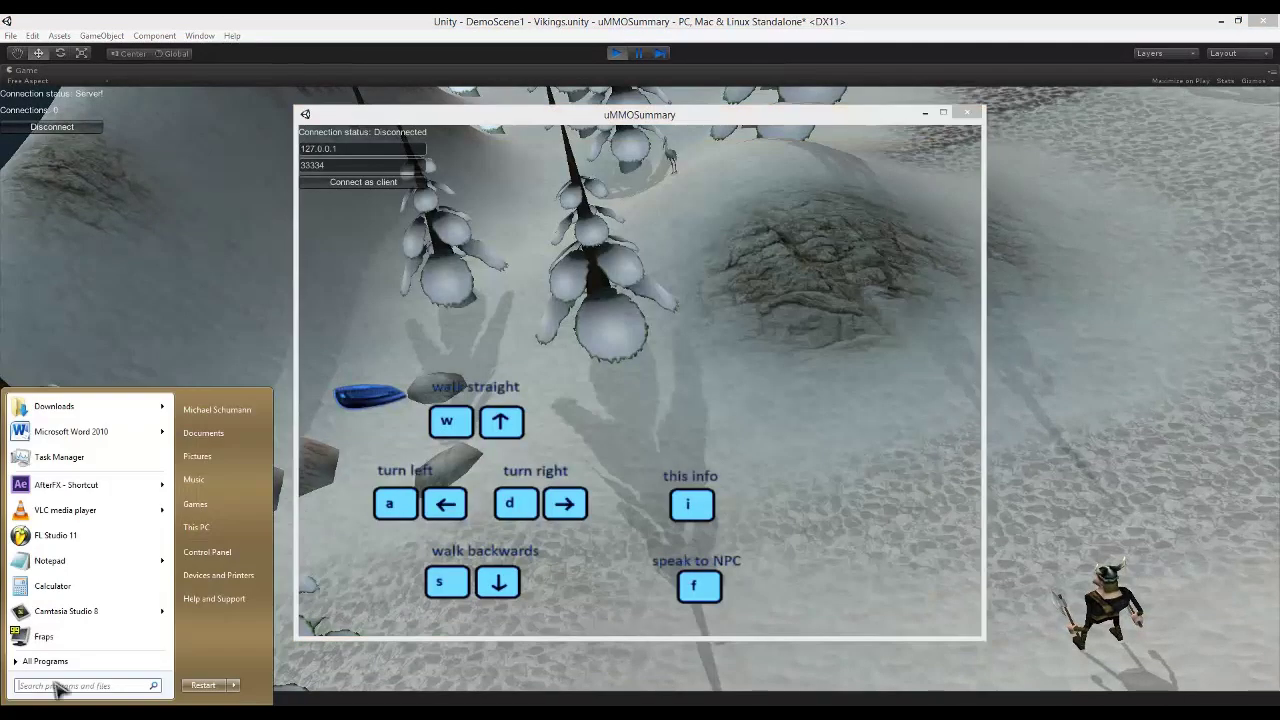
{"action": "type", "text": "asd"}
{"action": "left_click", "coordinate": [83, 467]}
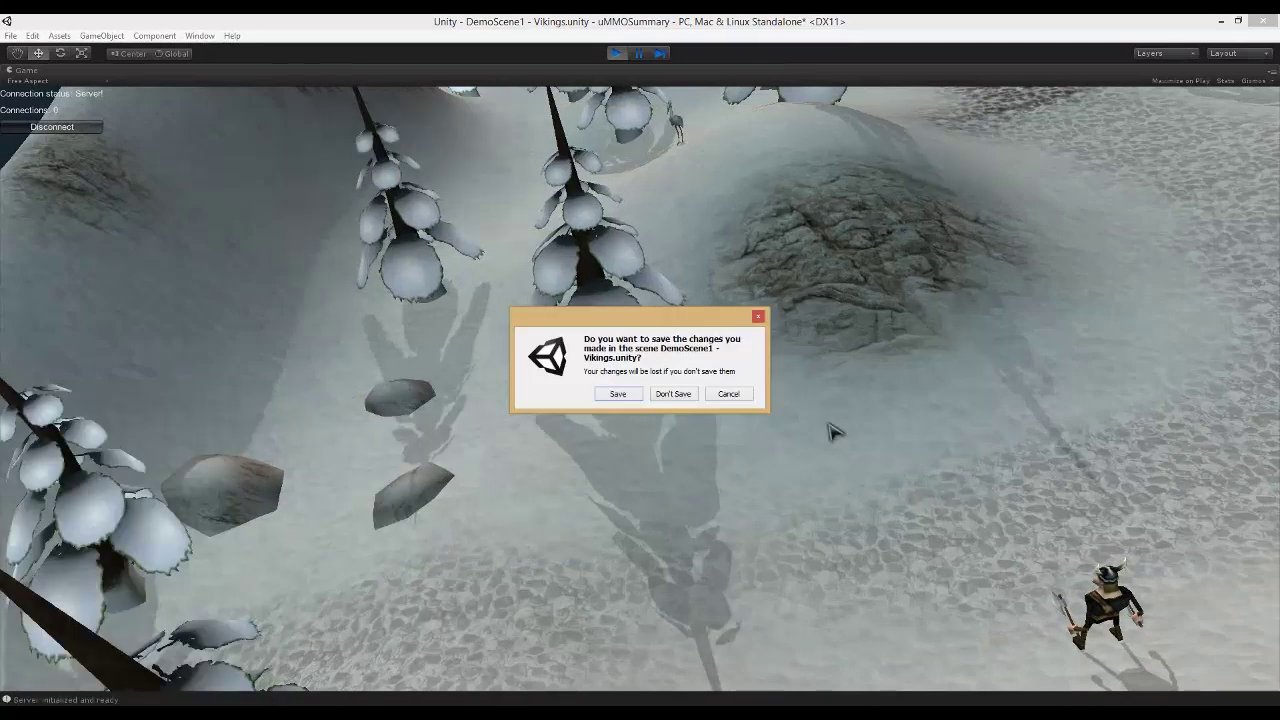
{"action": "left_click", "coordinate": [617, 394]}
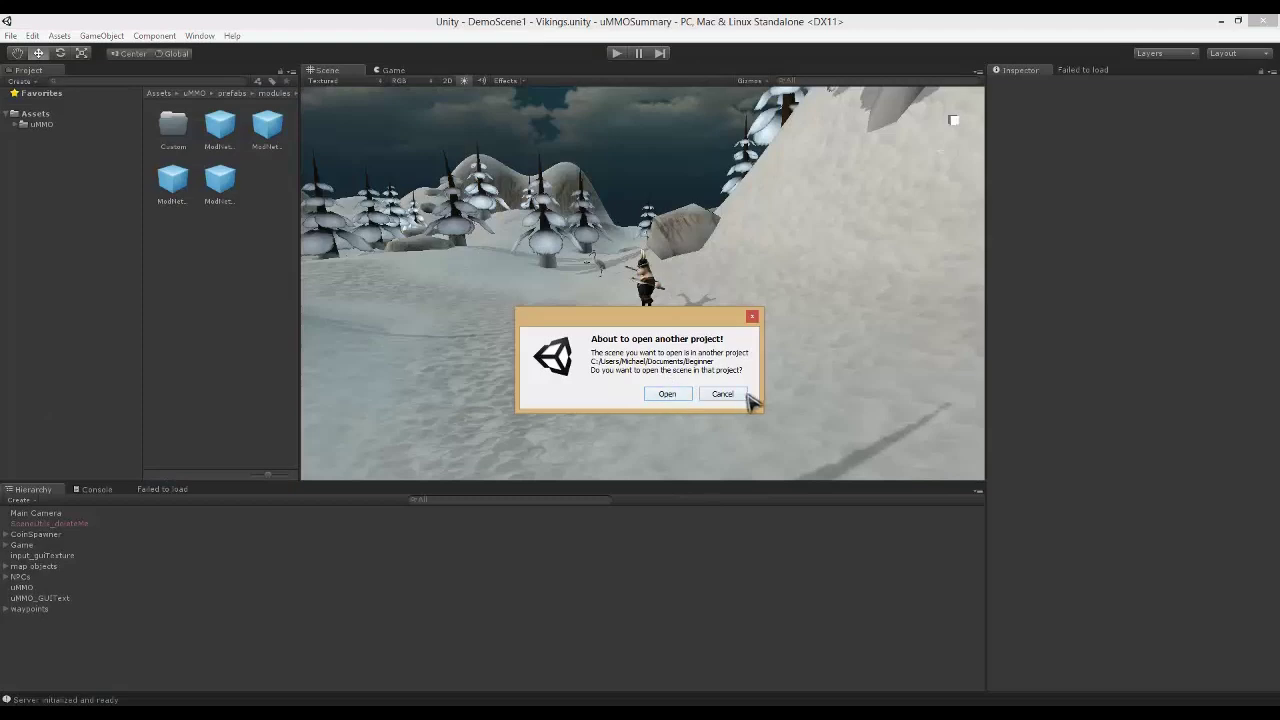
{"action": "left_click", "coordinate": [738, 396]}
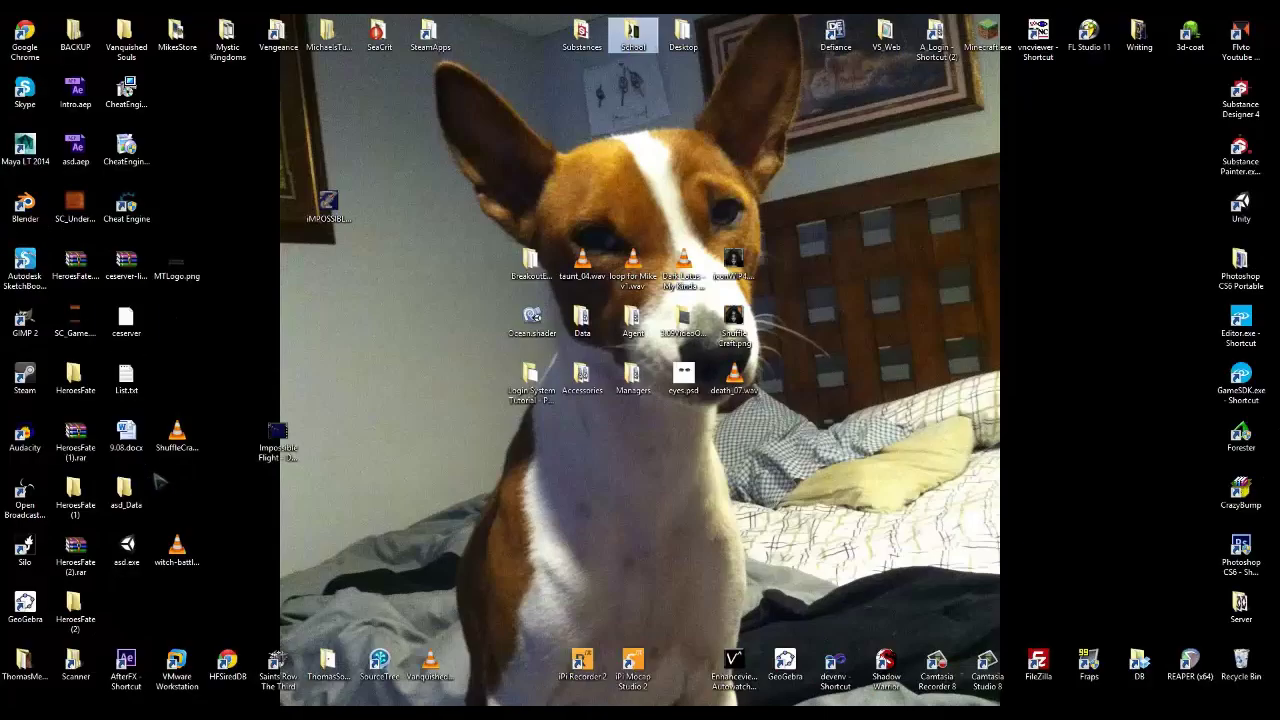
Locate the asd.exe build on the desktop, switch to the connected client and walk its Viking forward towards Ulf.
{"action": "left_click", "coordinate": [134, 543]}
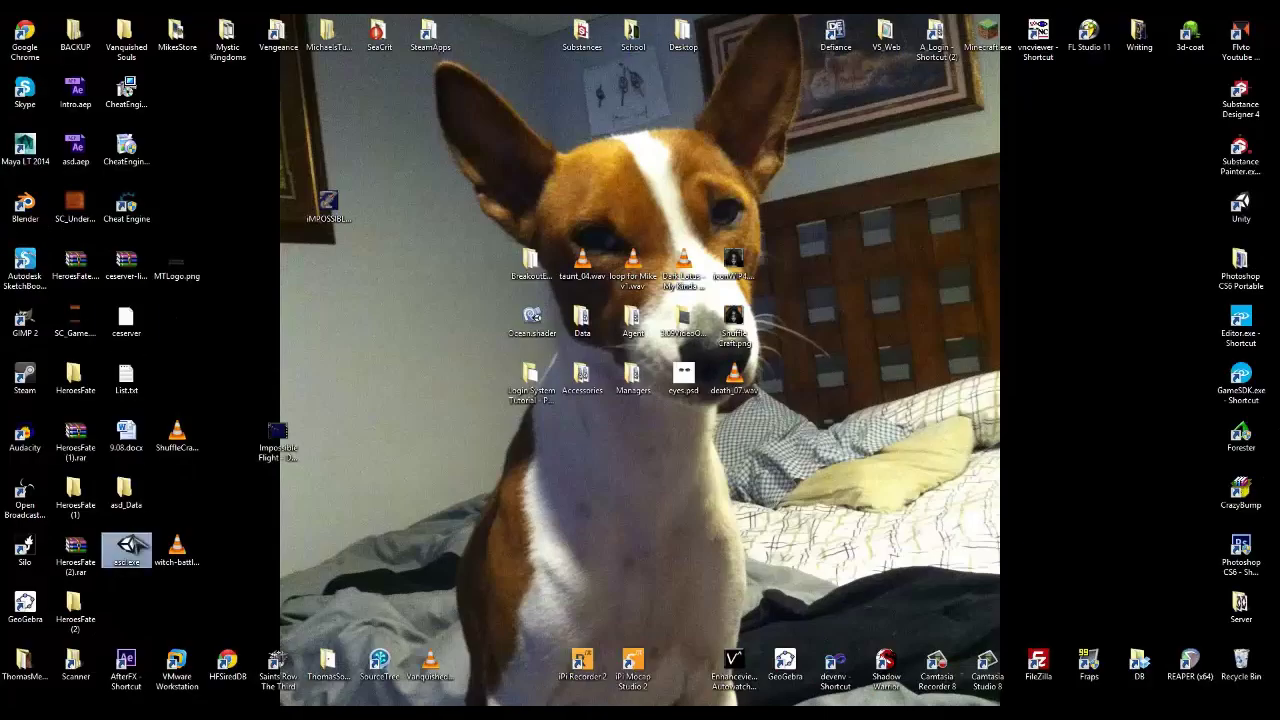
{"action": "key", "text": "super+d"}
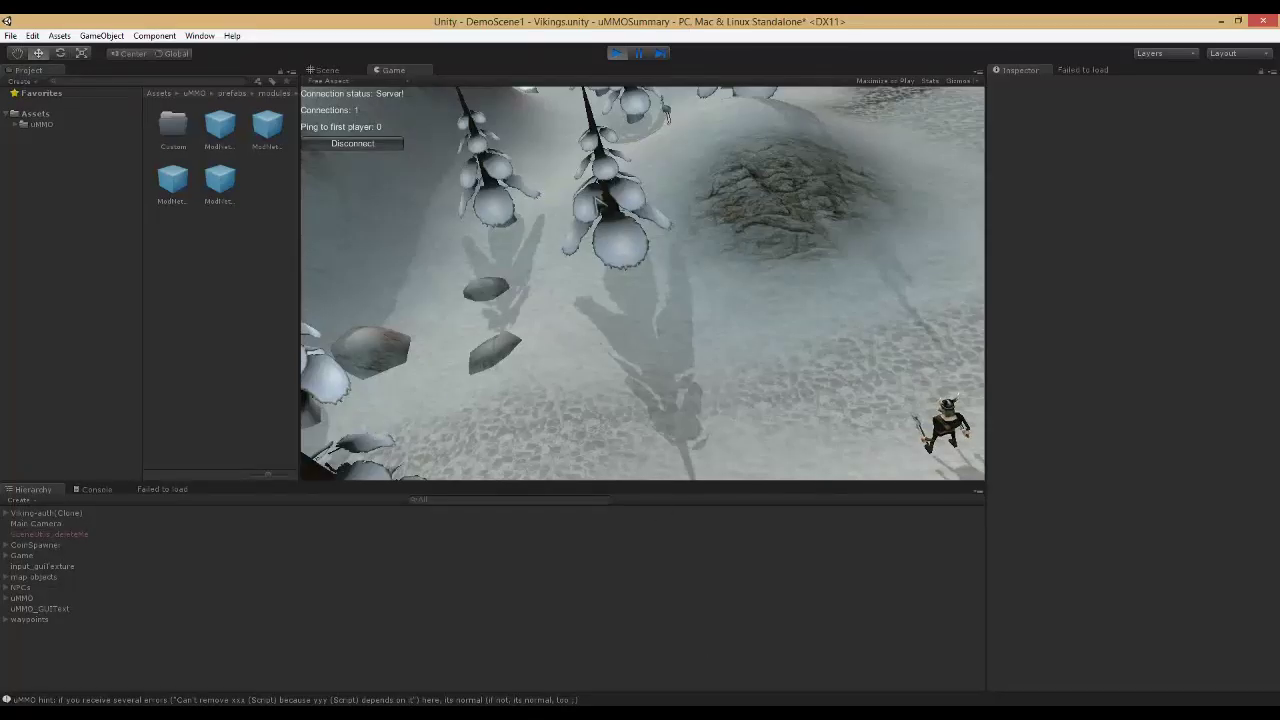
{"action": "key", "text": "alt+Tab"}
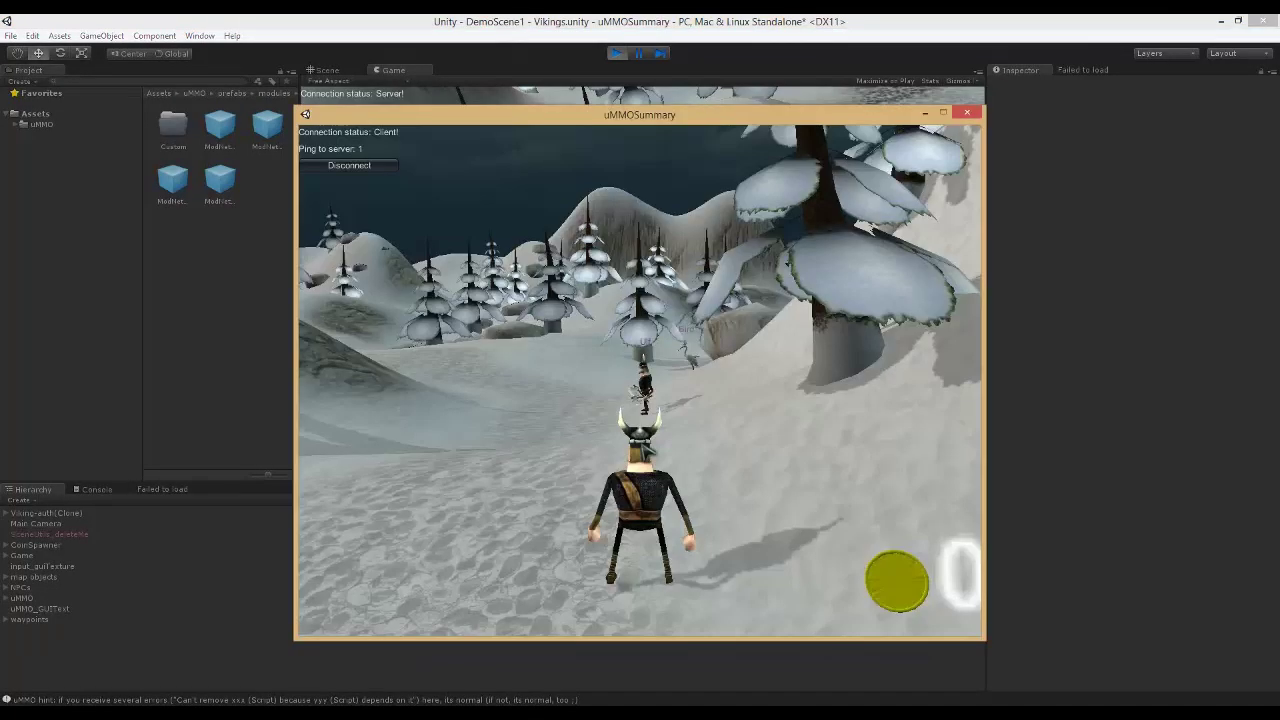
{"action": "key", "text": "w"}
{"action": "key", "text": "w"}
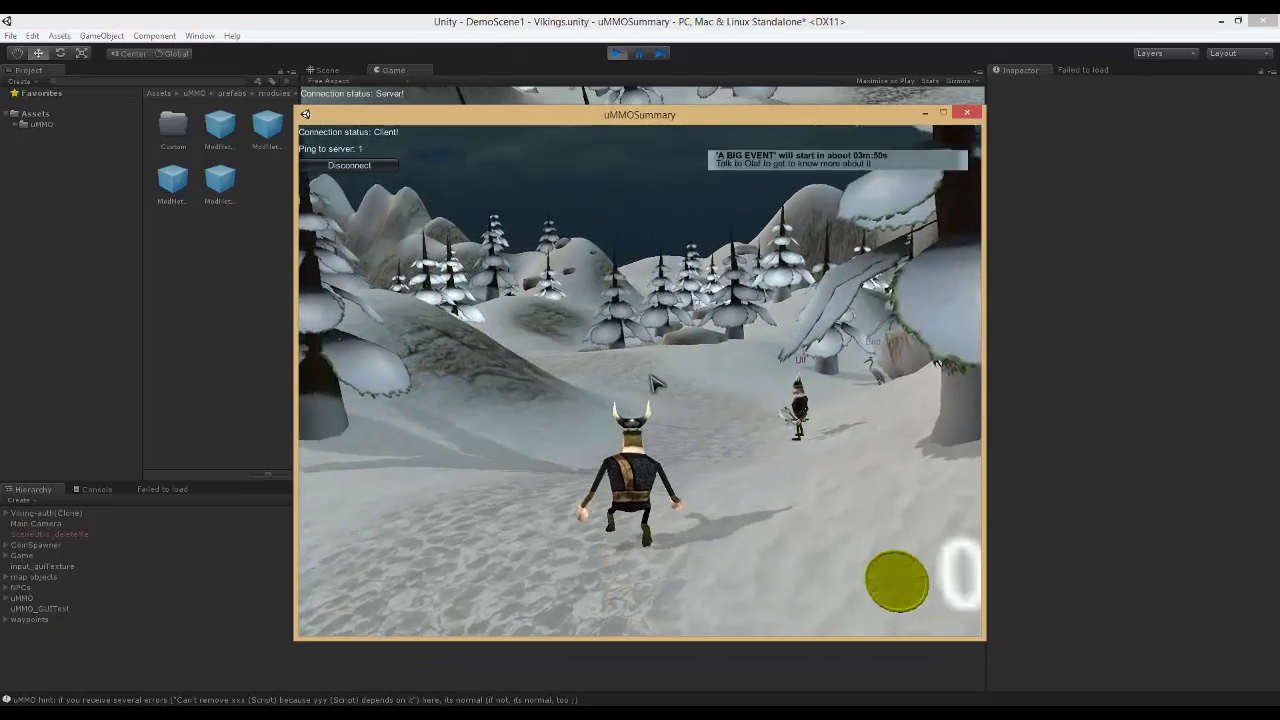
{"action": "key", "text": "w"}
Start a second client of the demo, windowed at 1024 x 768 with Good graphics quality.
{"action": "left_click", "coordinate": [716, 712]}
{"action": "left_click", "coordinate": [800, 665]}
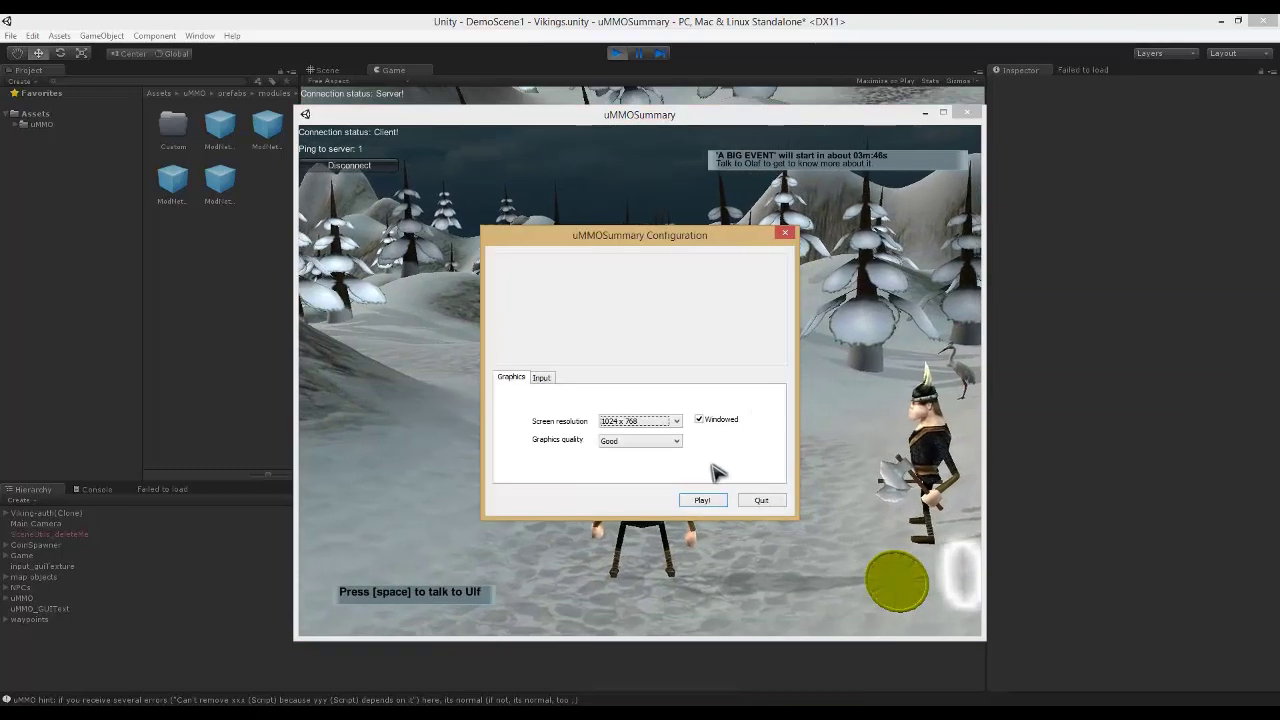
{"action": "left_click", "coordinate": [700, 501]}
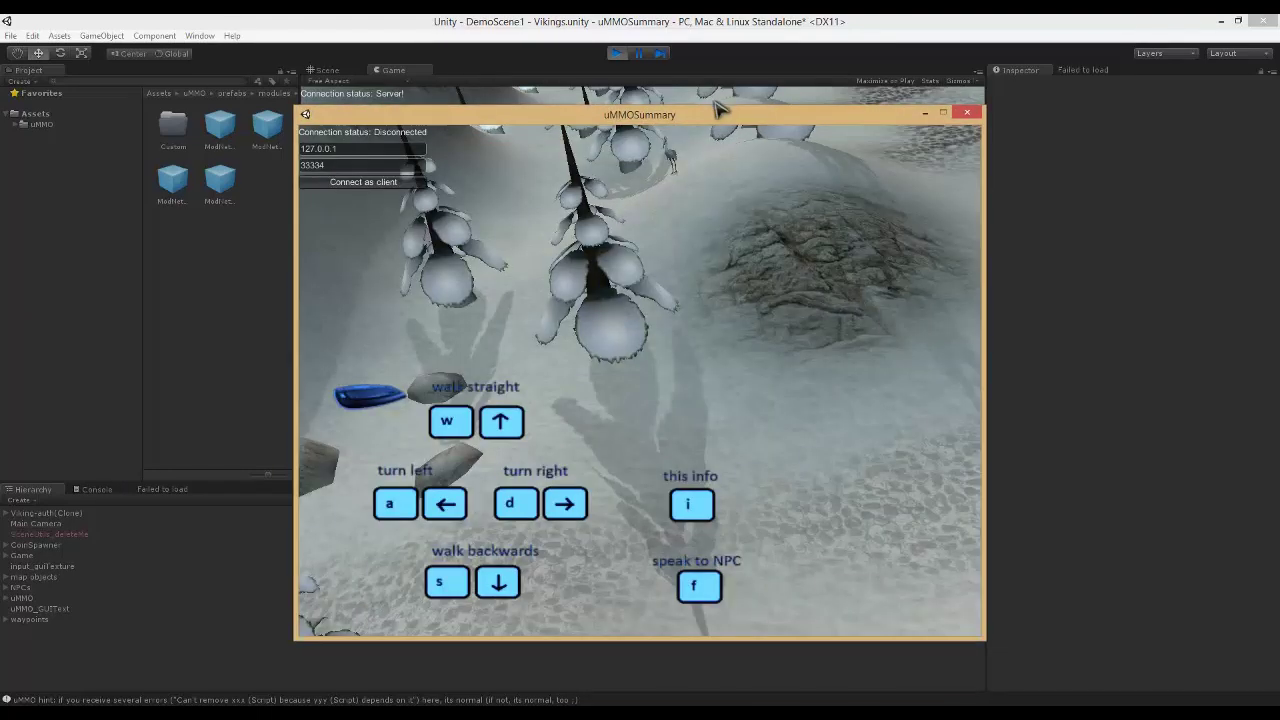
Place the two client windows side by side and connect the second client to 127.0.0.1 on port 33334.
{"action": "left_click_drag", "start_coordinate": [716, 110], "coordinate": [960, 102]}
{"action": "left_click_drag", "start_coordinate": [450, 112], "coordinate": [124, 112]}
{"action": "left_click", "coordinate": [990, 357]}
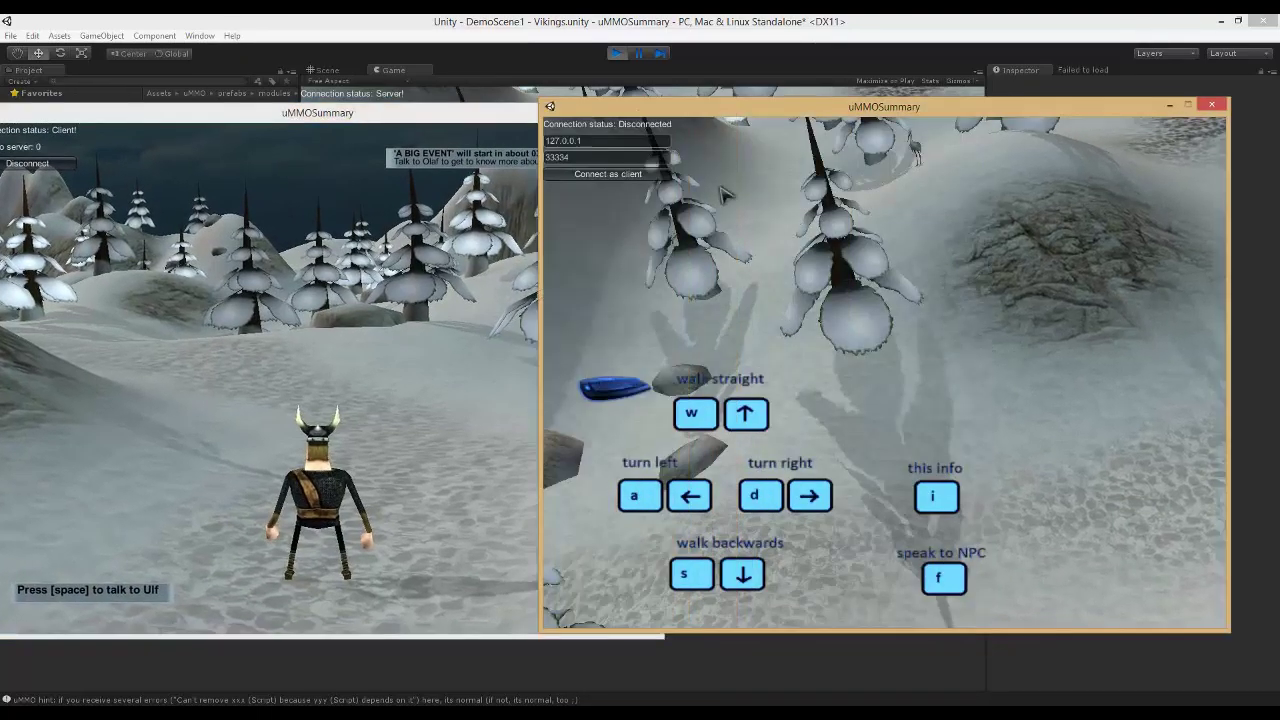
{"action": "left_click", "coordinate": [608, 174]}
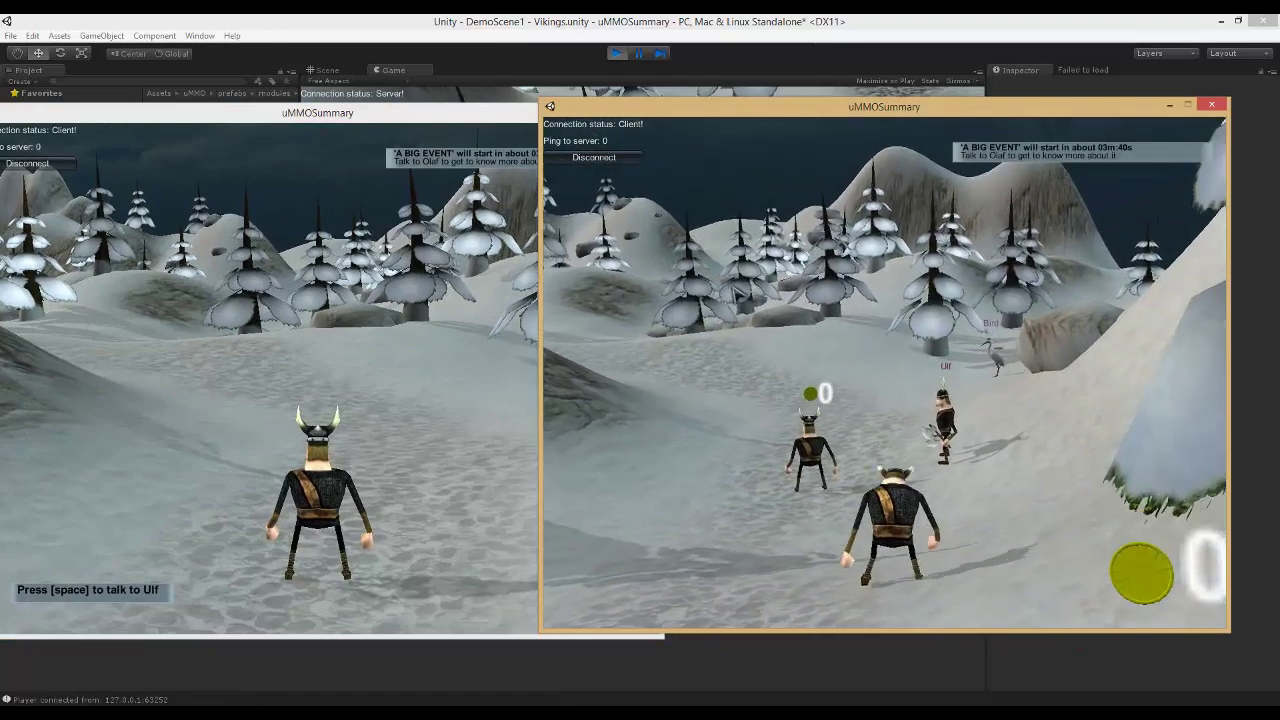
Walk the second client's Viking past the first one, and switch to the first client to walk its Viking around.
{"action": "key", "text": "w"}
{"action": "key", "text": "a"}
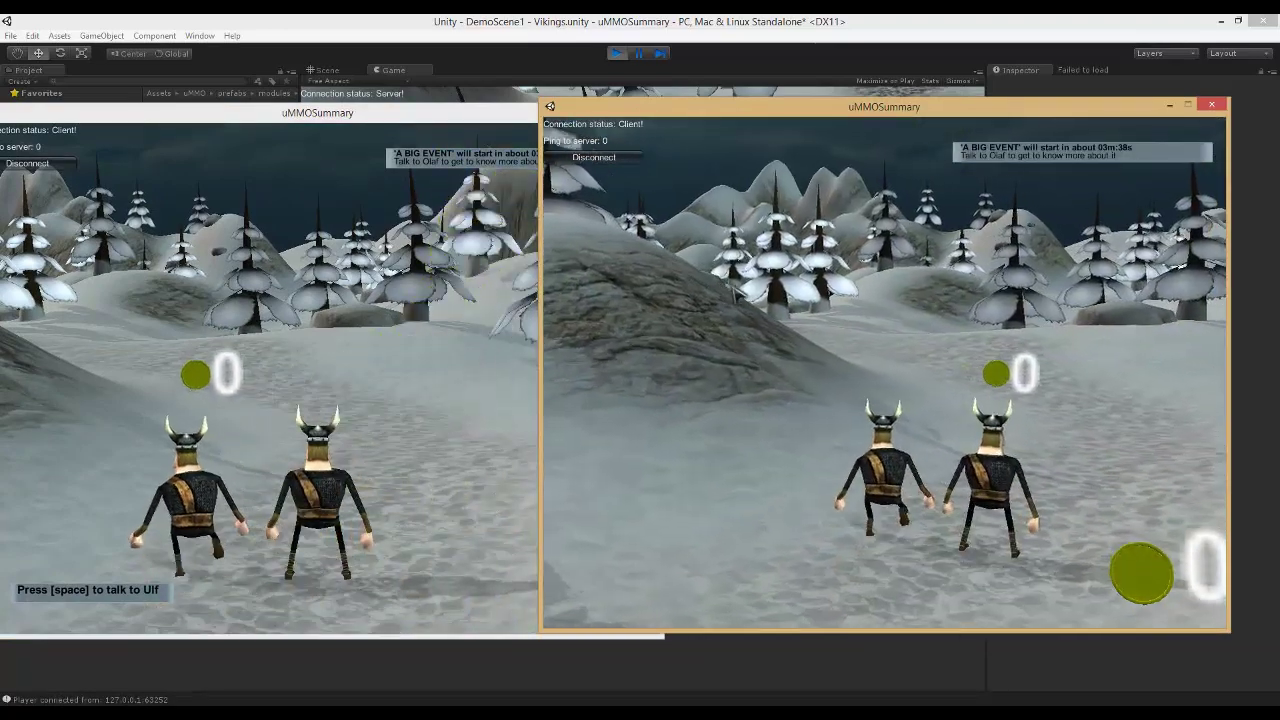
{"action": "left_click", "coordinate": [378, 409]}
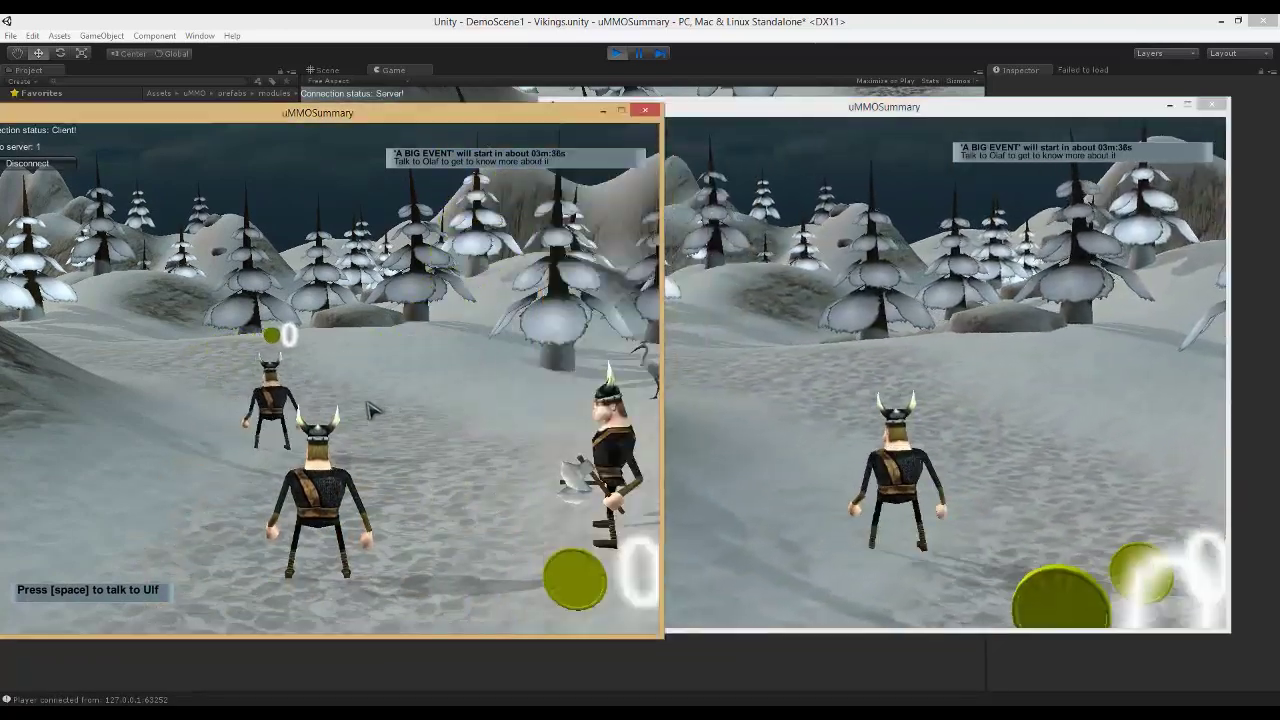
{"action": "key", "text": "w"}
{"action": "key", "text": "d"}
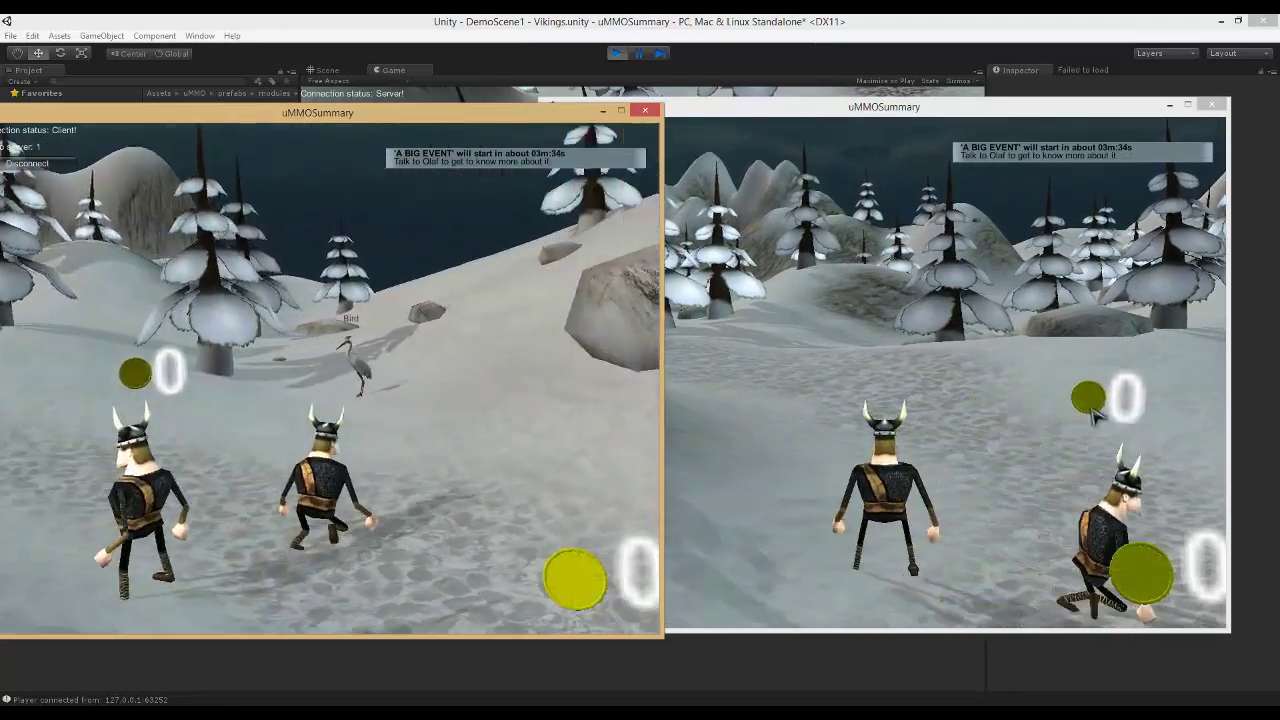
{"action": "key", "text": "w"}
{"action": "key", "text": "d"}
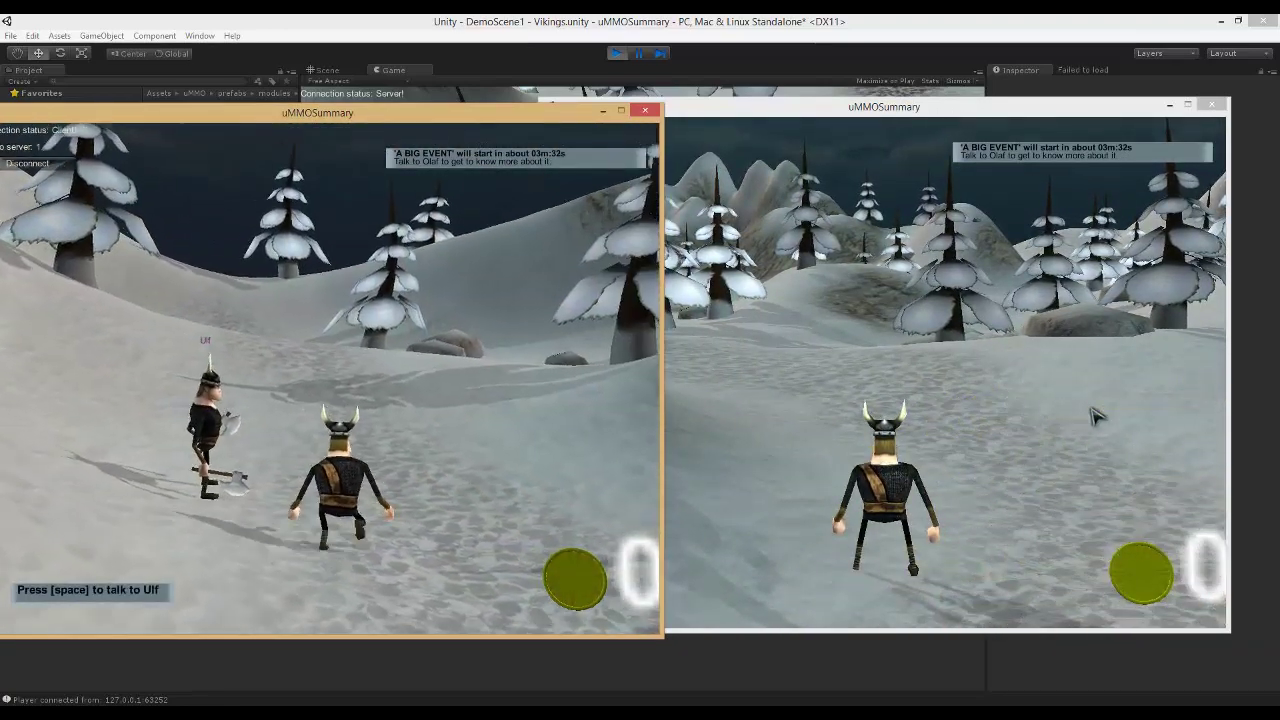
Walk the first client's Viking around Ulf, try to talk to him, and run on past the other player's Viking.
{"action": "key", "text": "w"}
{"action": "key", "text": "a"}
{"action": "key", "text": "space"}
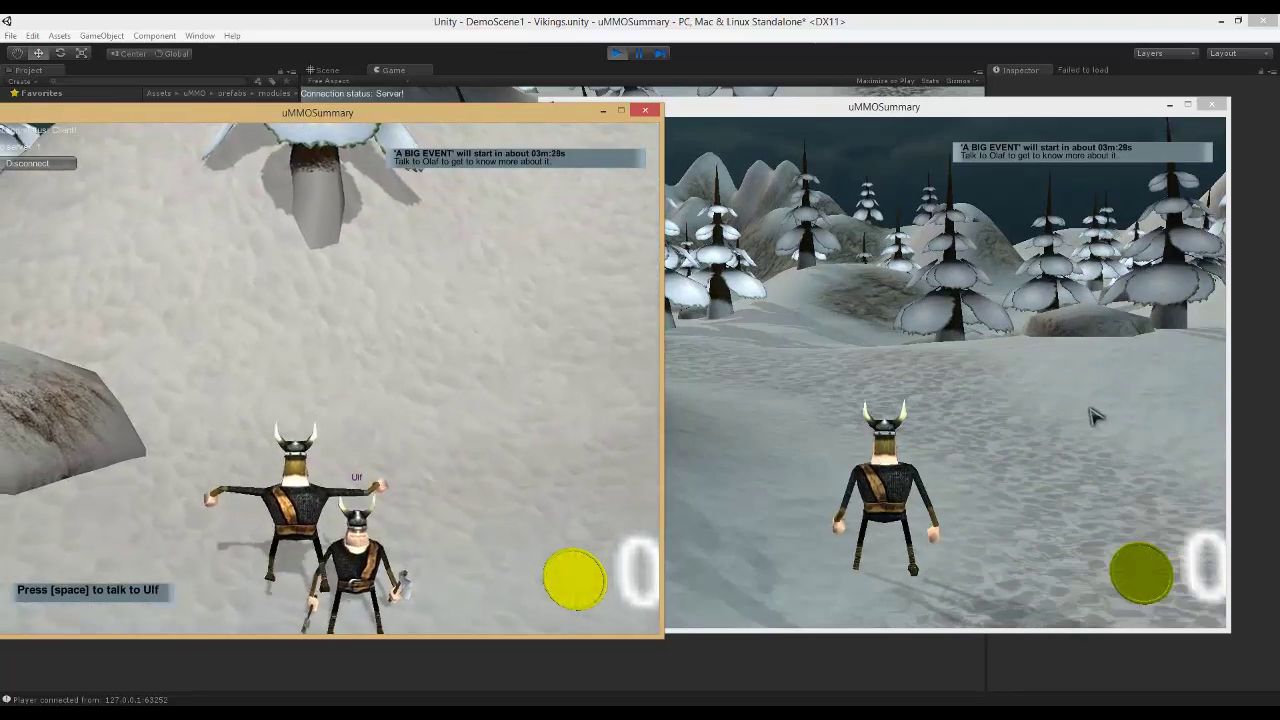
{"action": "key", "text": "a"}
{"action": "key", "text": "w"}
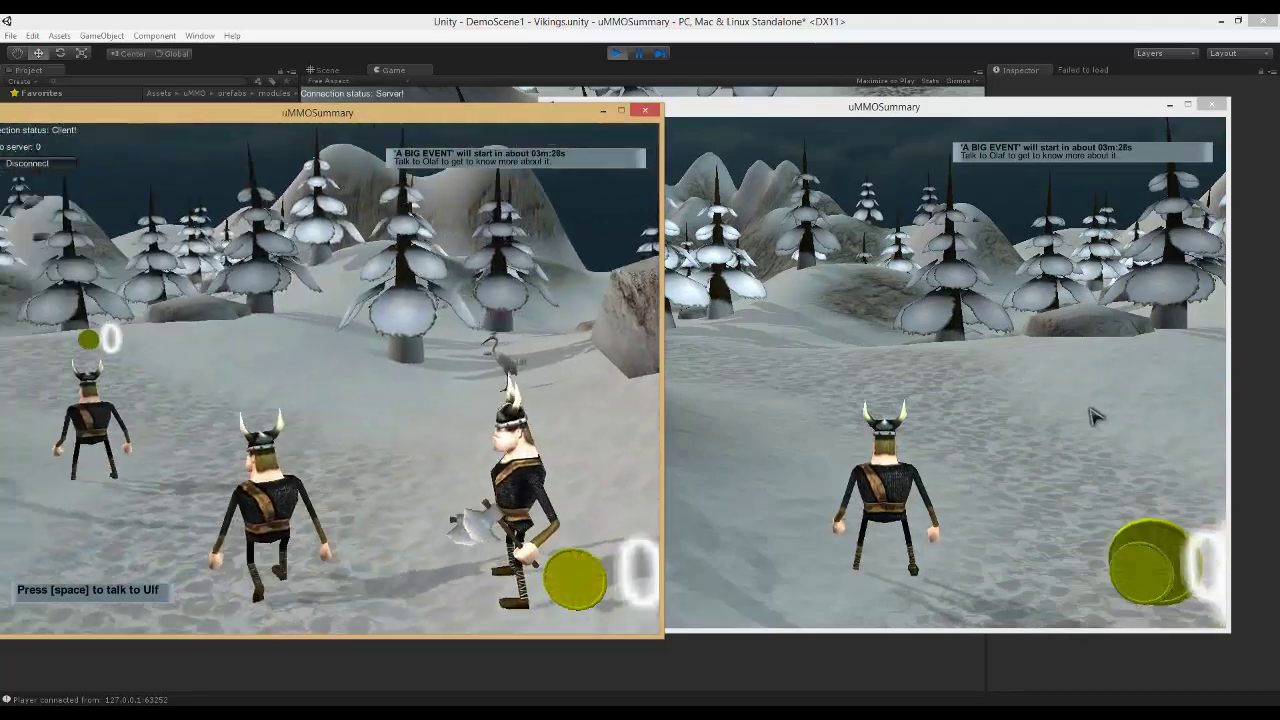
{"action": "key", "text": "w"}
{"action": "key", "text": "a"}
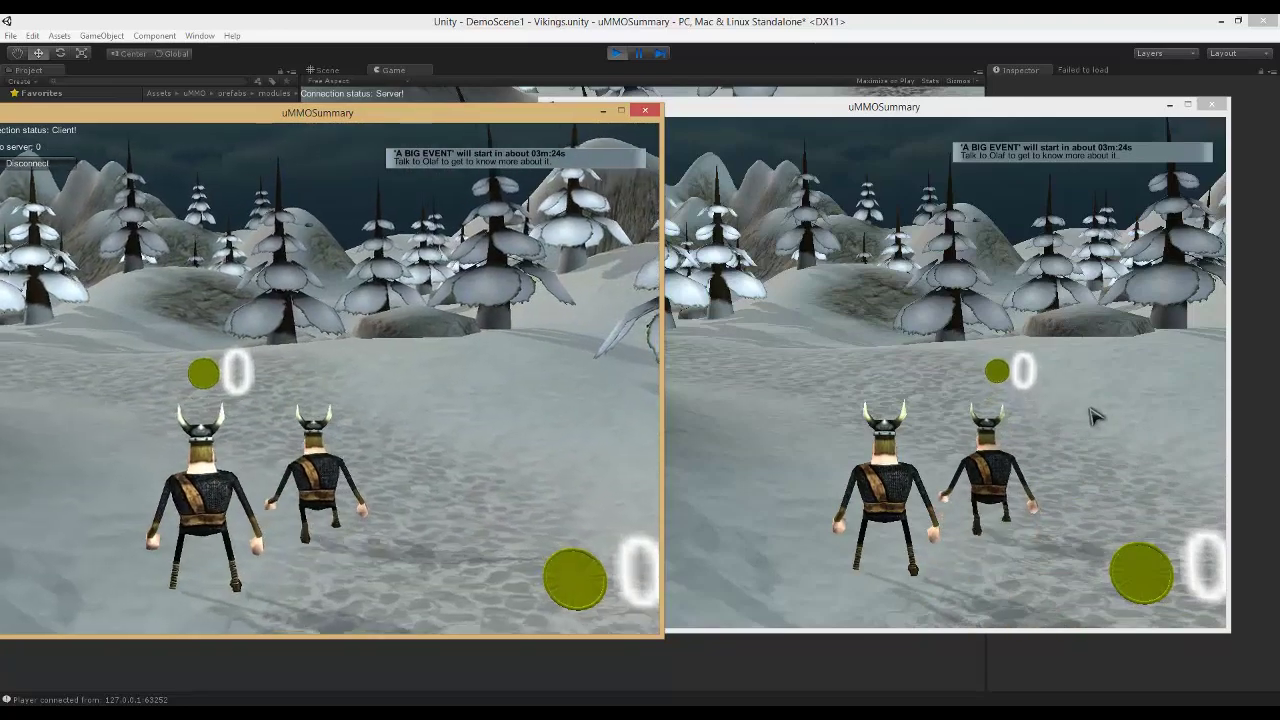
{"action": "key", "text": "w"}
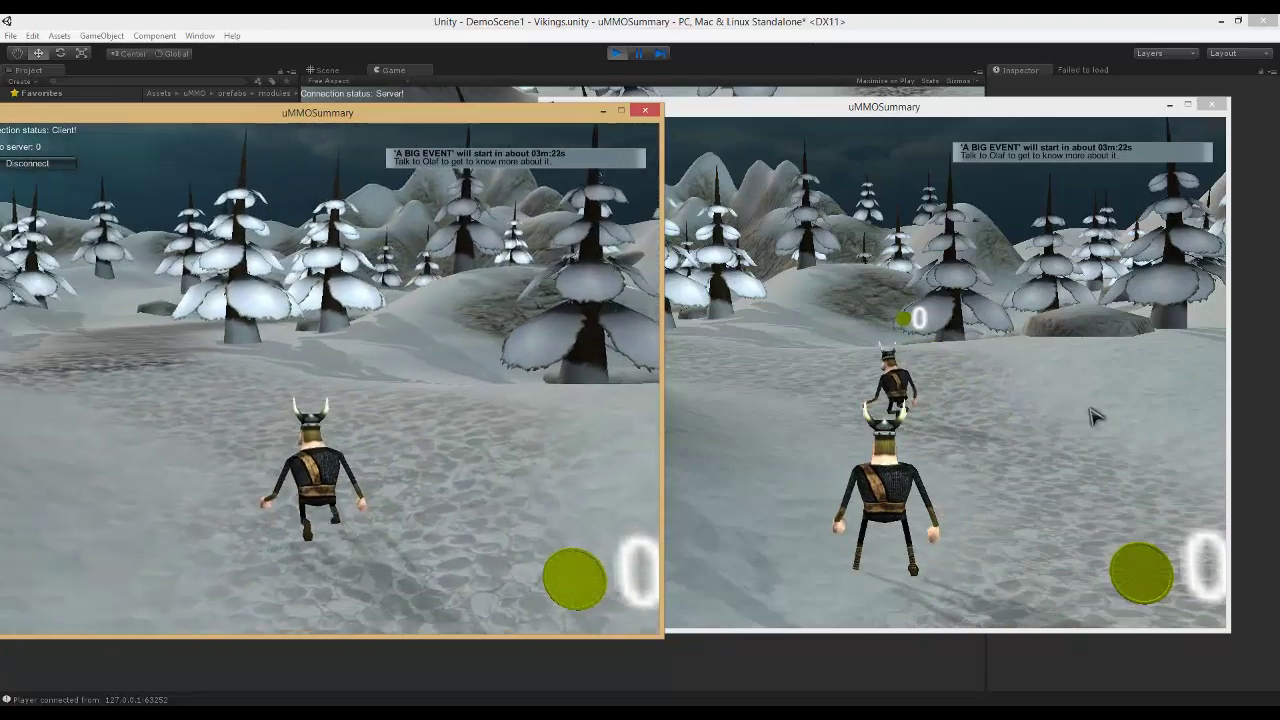
Run the first client's Viking along the stone path up to Olaf and turn him around beside Olaf.
{"action": "key", "text": "w"}
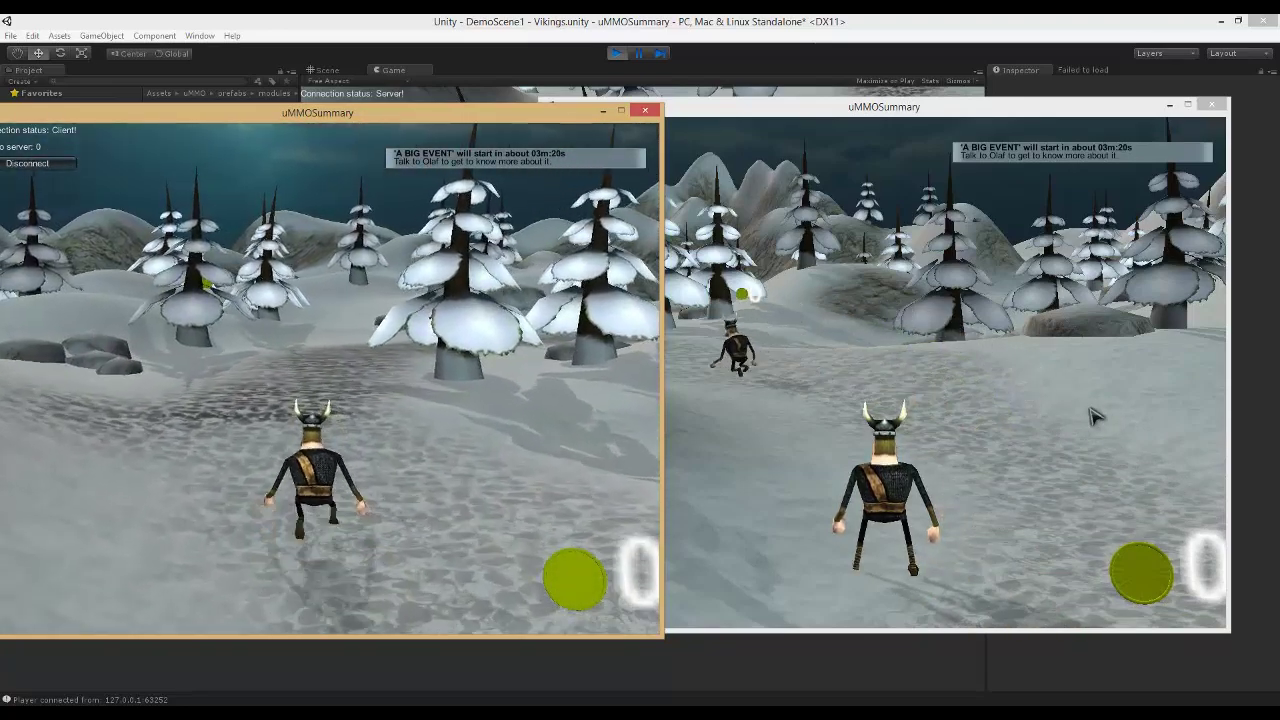
{"action": "key", "text": "w"}
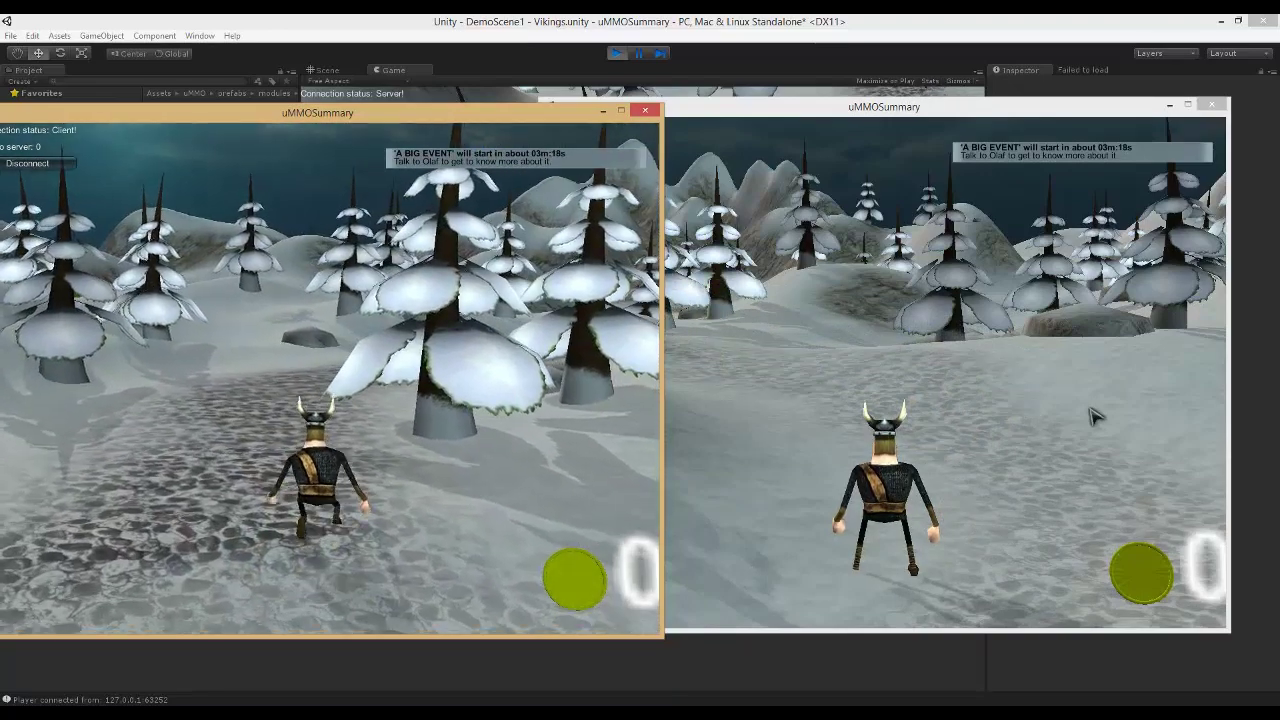
{"action": "key", "text": "w"}
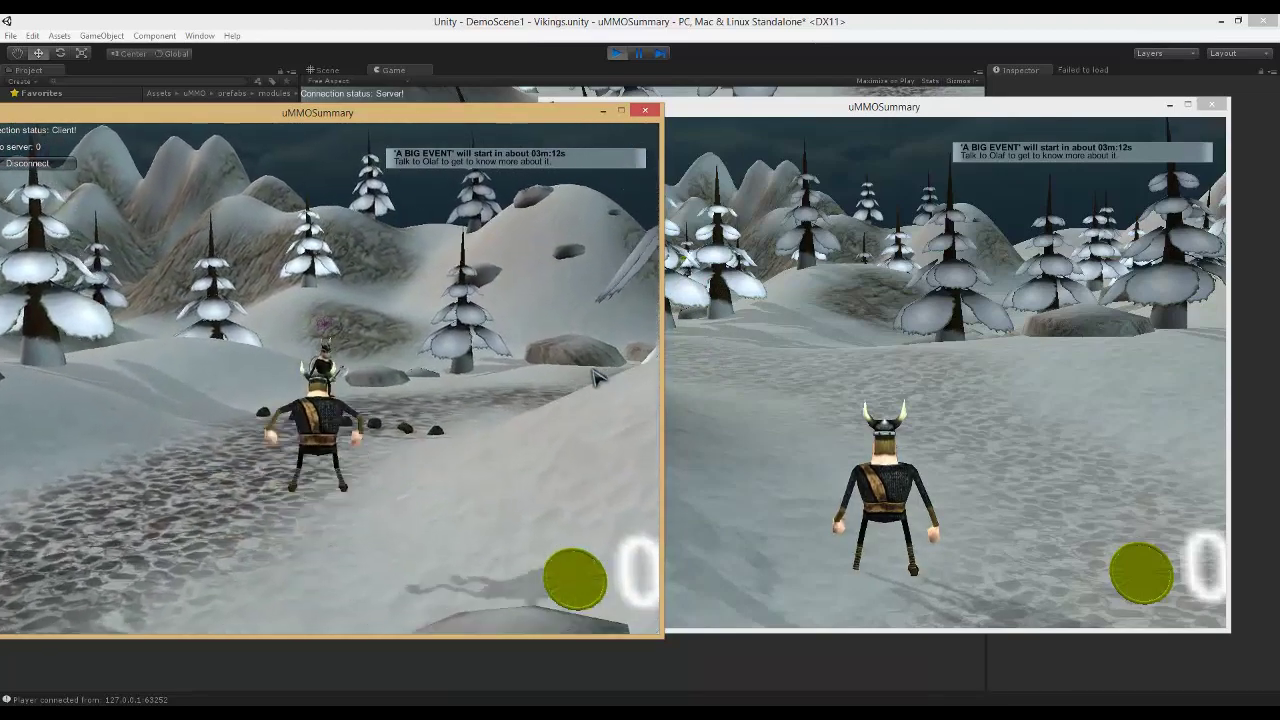
{"action": "key", "text": "w"}
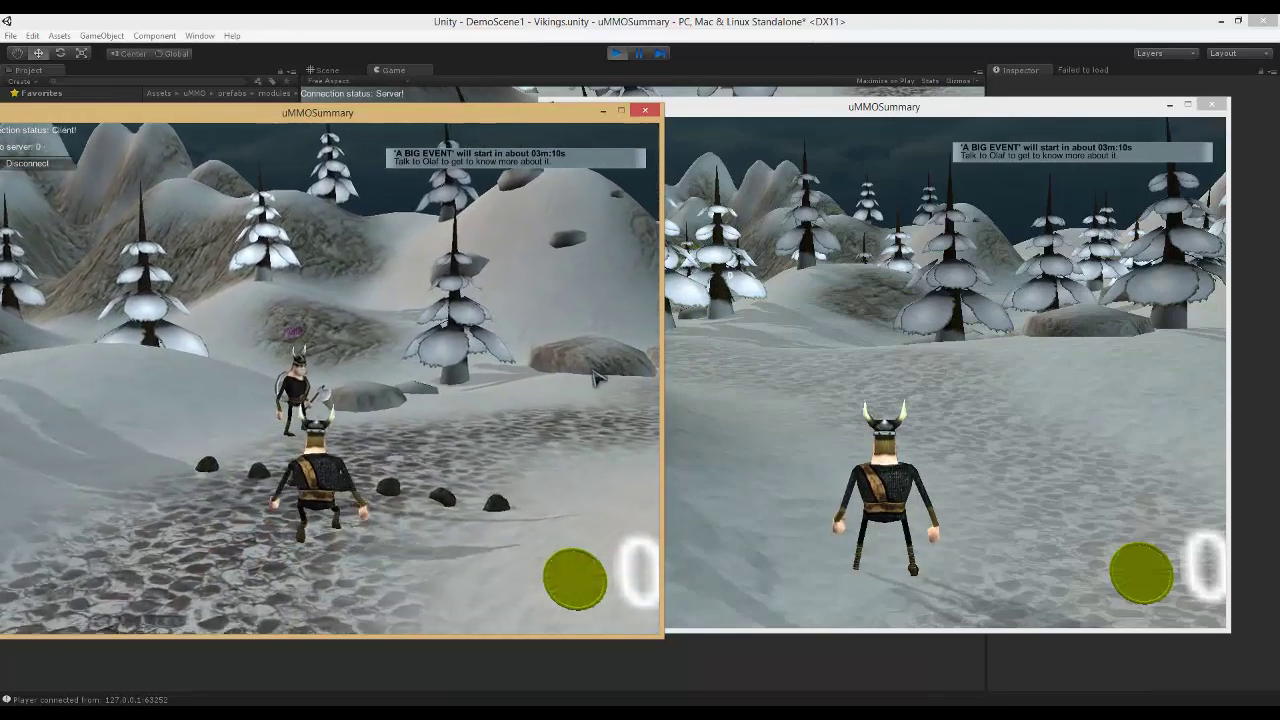
{"action": "key", "text": "w"}
{"action": "key", "text": "a"}
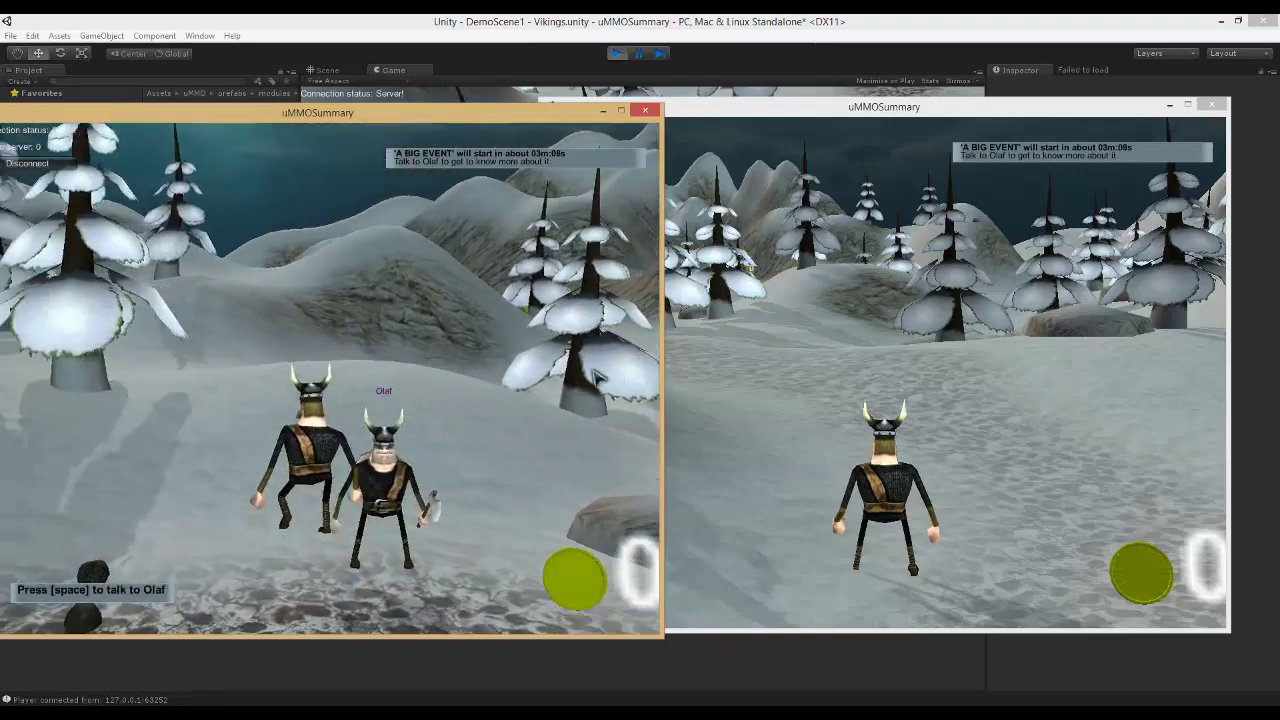
Switch to the second client and run its Viking along the path and between the snowy trees to collect a coin.
{"action": "left_click", "coordinate": [876, 390]}
{"action": "key", "text": "w"}
{"action": "key", "text": "a"}
{"action": "key", "text": "w"}
{"action": "key", "text": "a"}
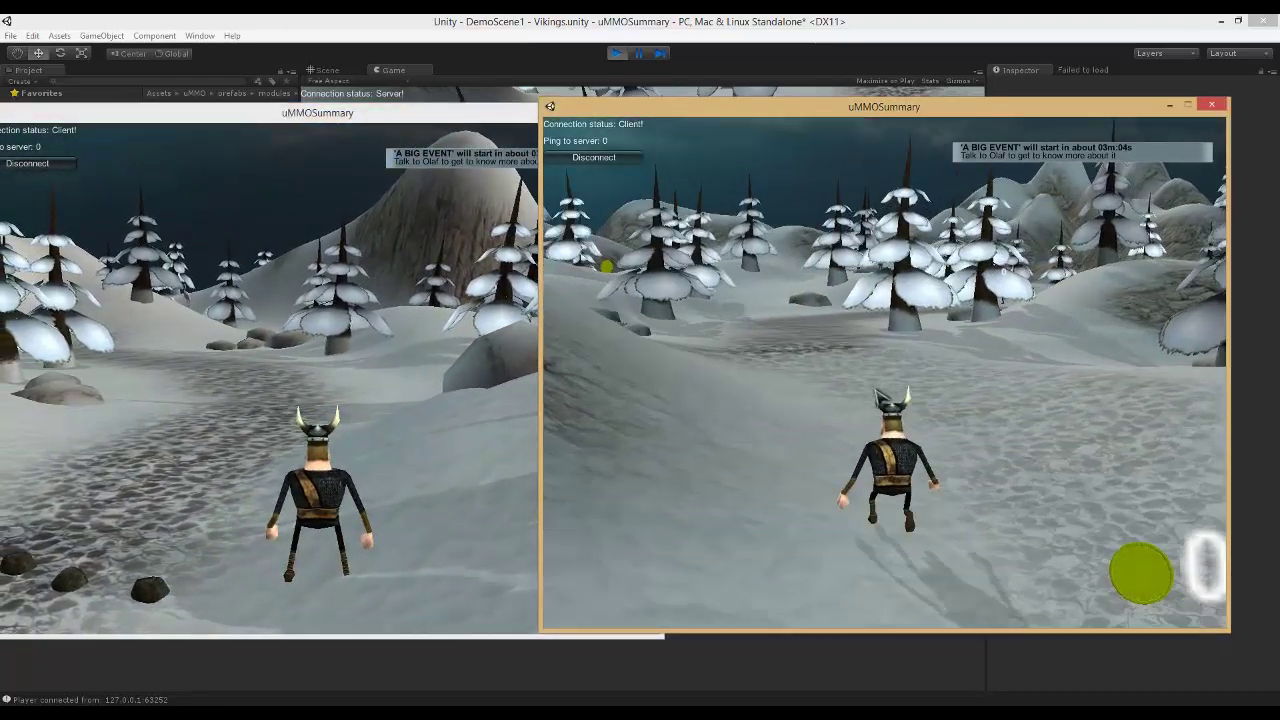
{"action": "key", "text": "w"}
{"action": "key", "text": "a"}
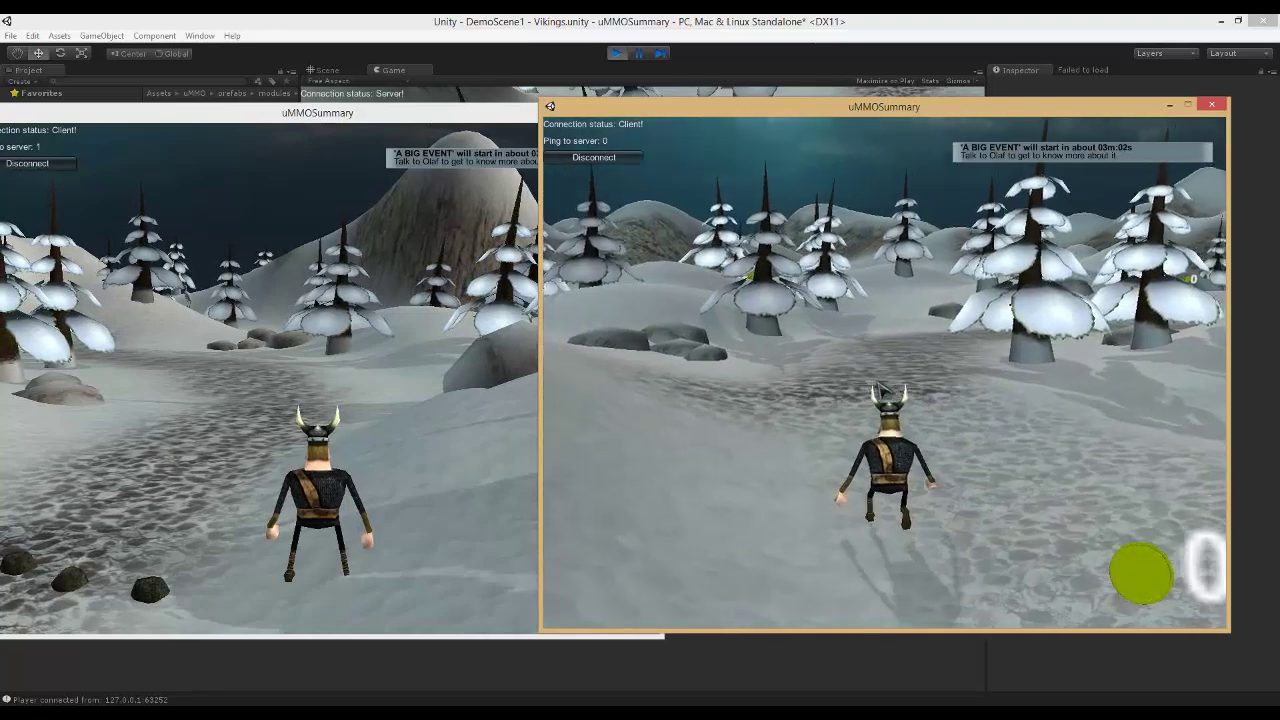
{"action": "key", "text": "w"}
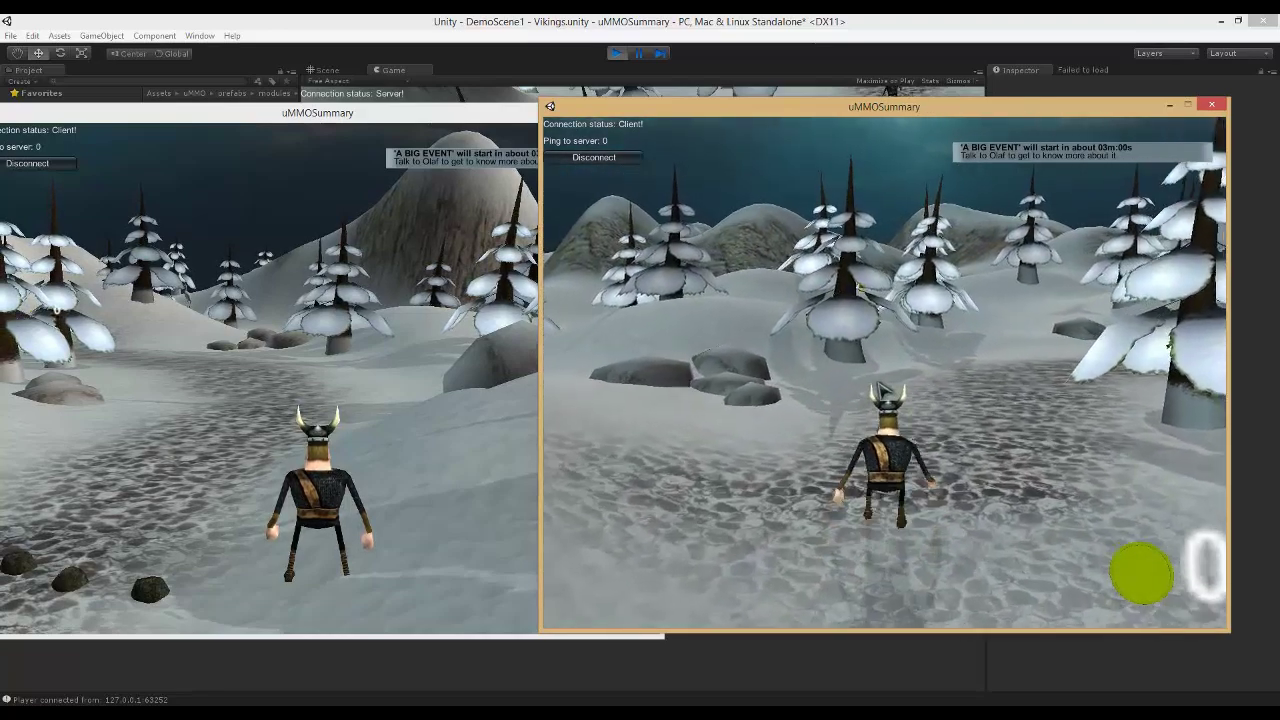
{"action": "key", "text": "w"}
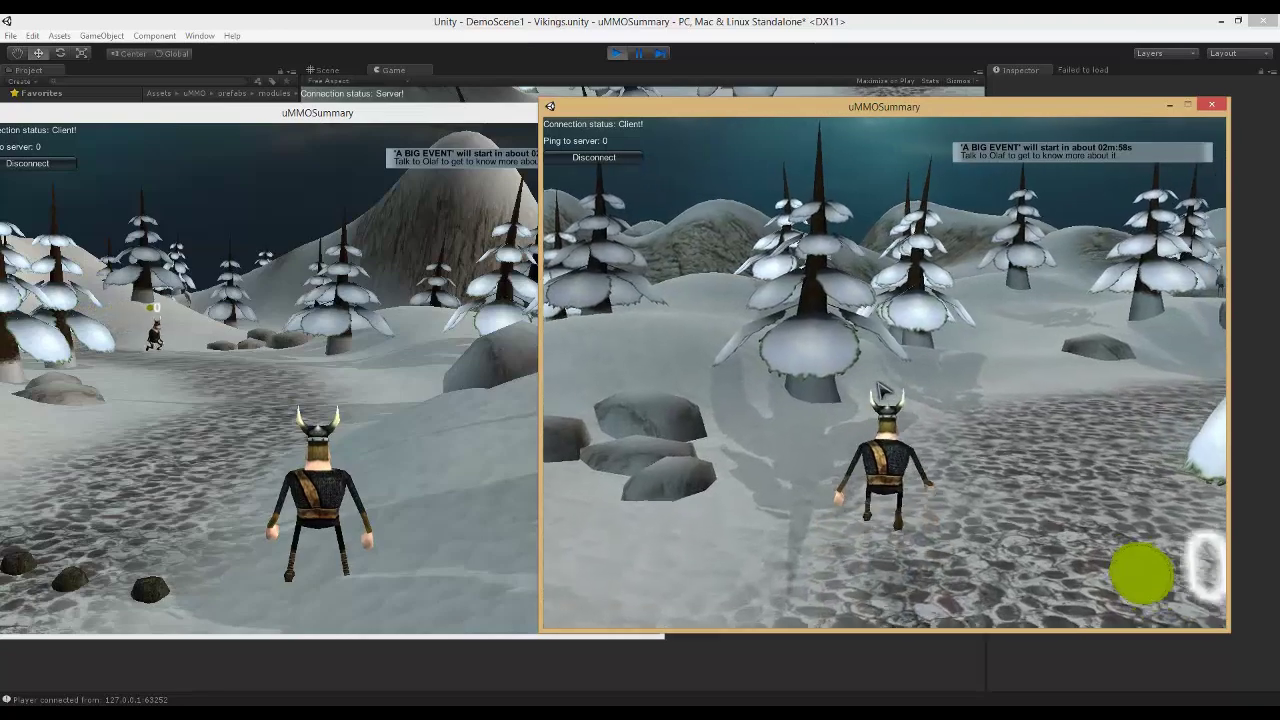
{"action": "key", "text": "w"}
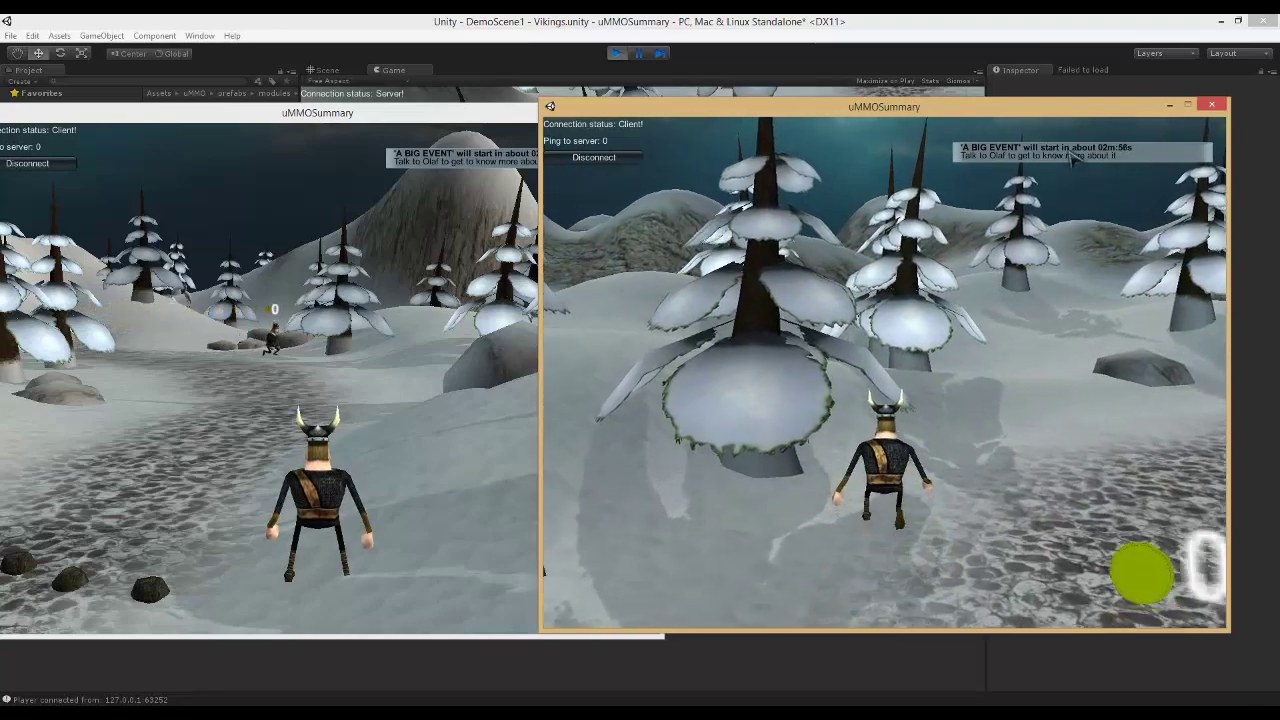
{"action": "key", "text": "w"}
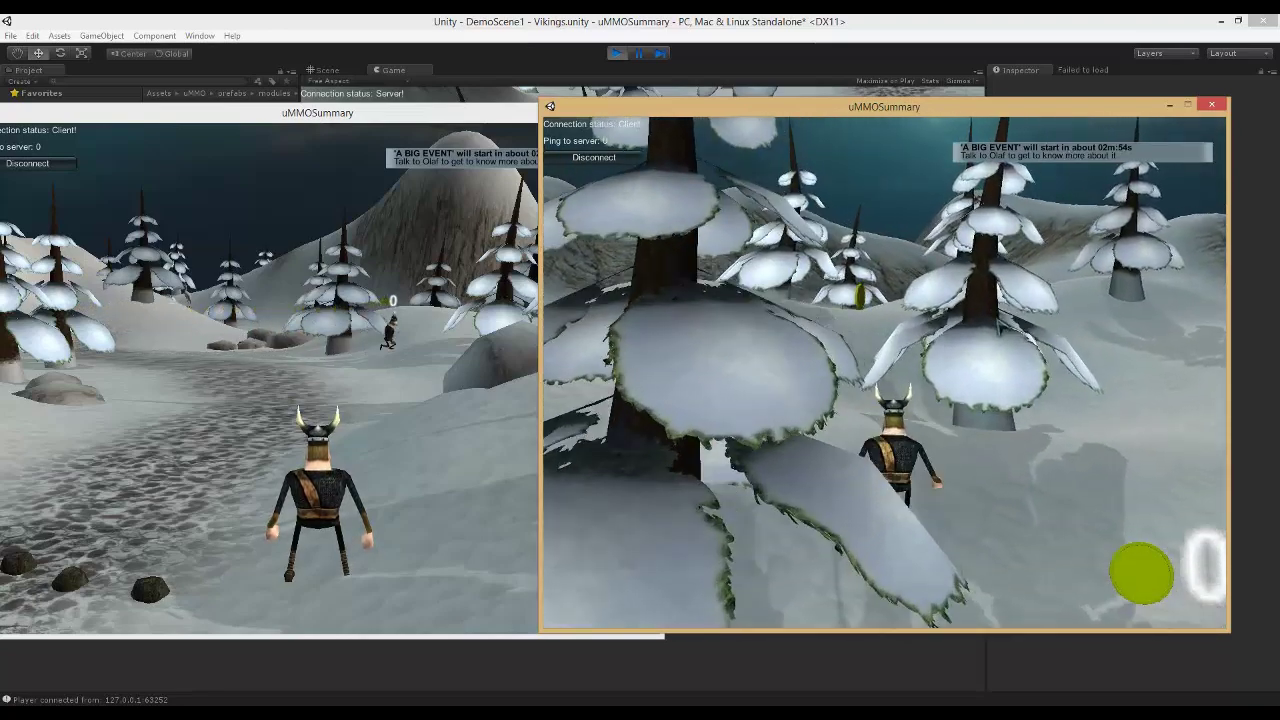
{"action": "key", "text": "w"}
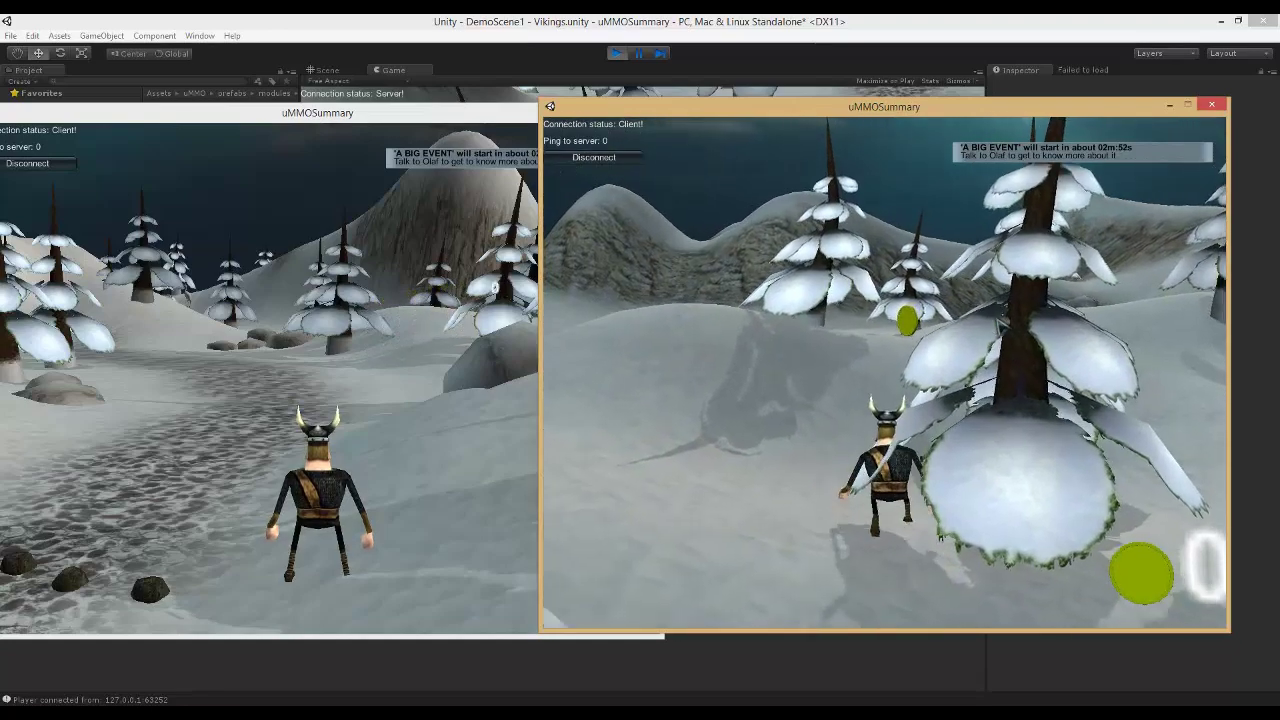
{"action": "key", "text": "w"}
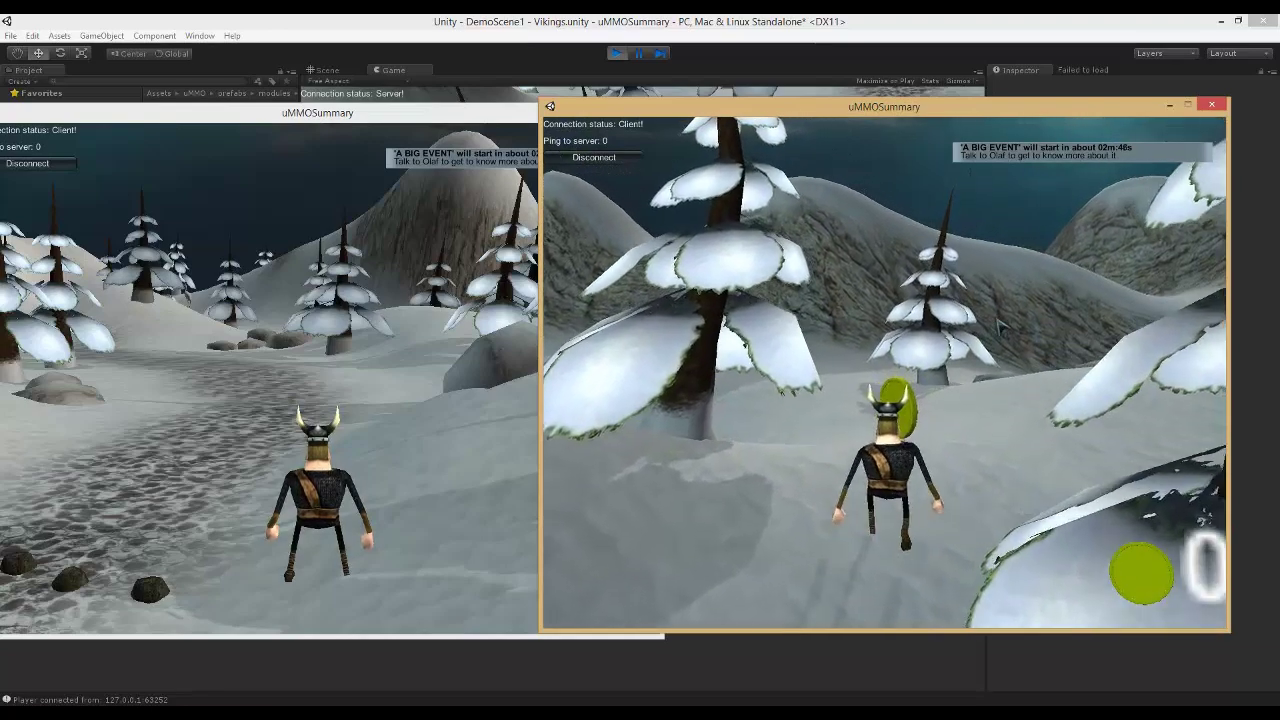
{"action": "key", "text": "w"}
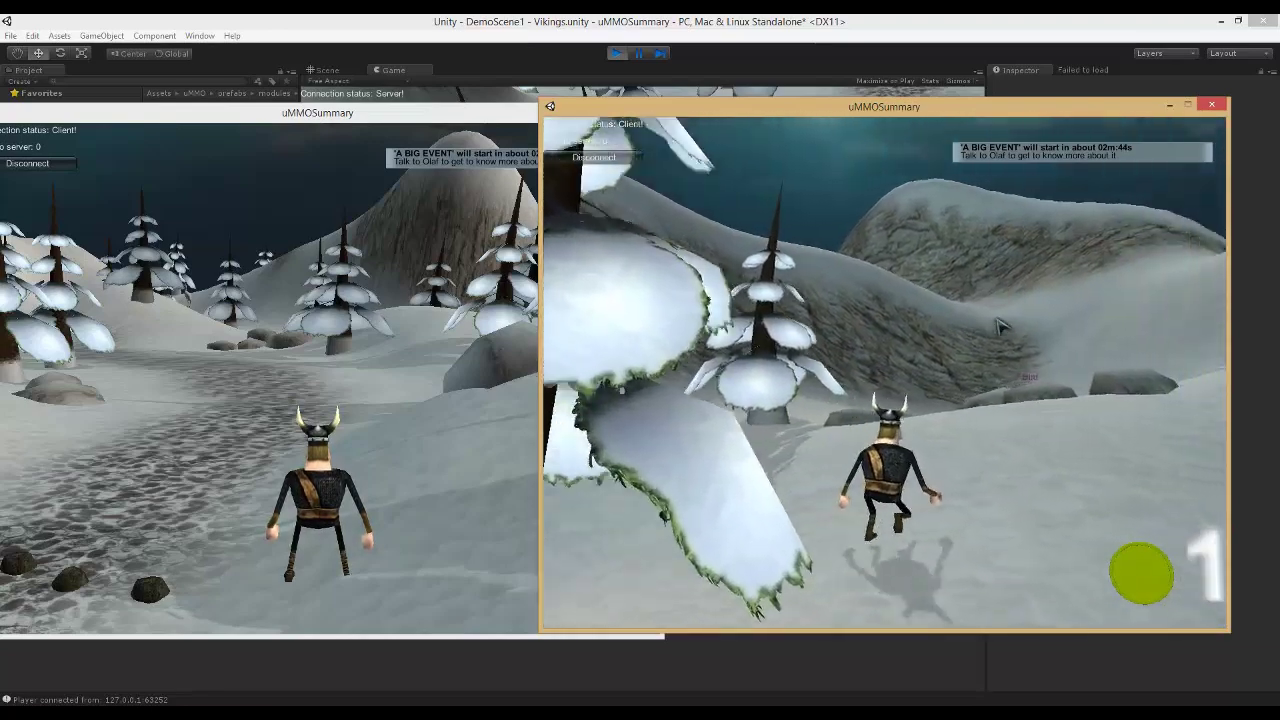
Run the second client's Viking back past the bird and around the other player's Viking and Olaf.
{"action": "key", "text": "w"}
{"action": "key", "text": "w"}
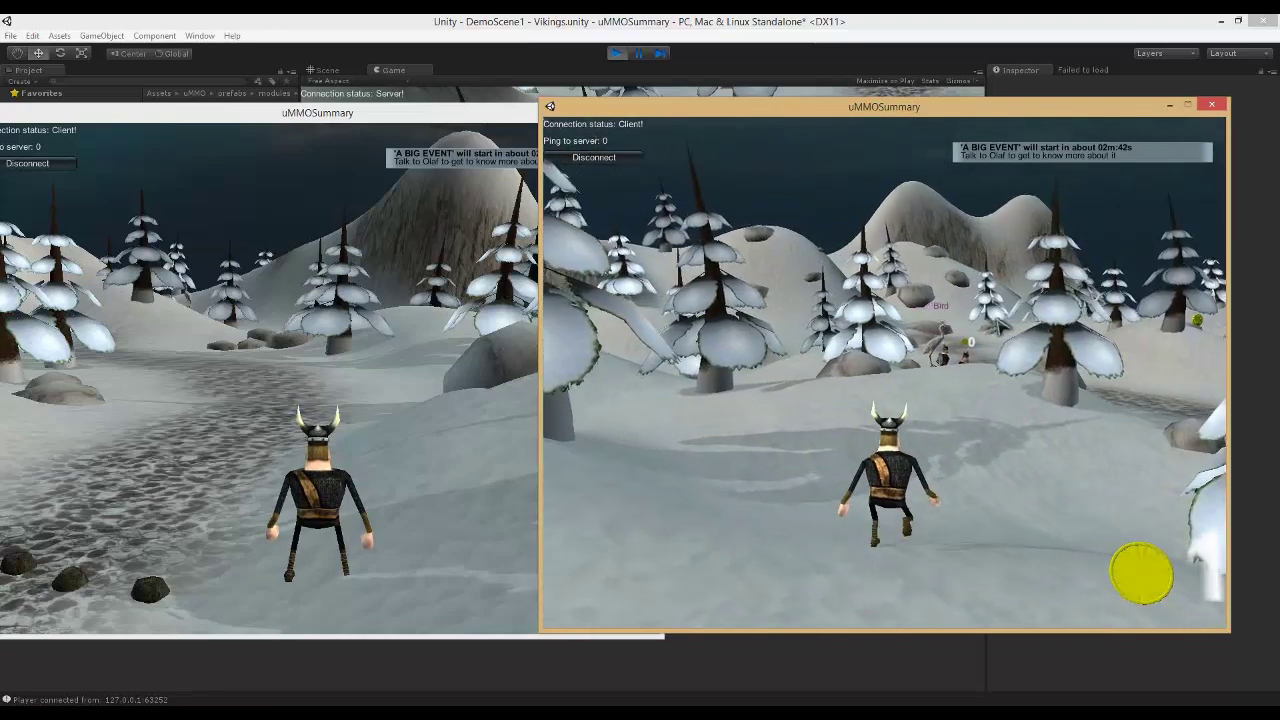
{"action": "key", "text": "w"}
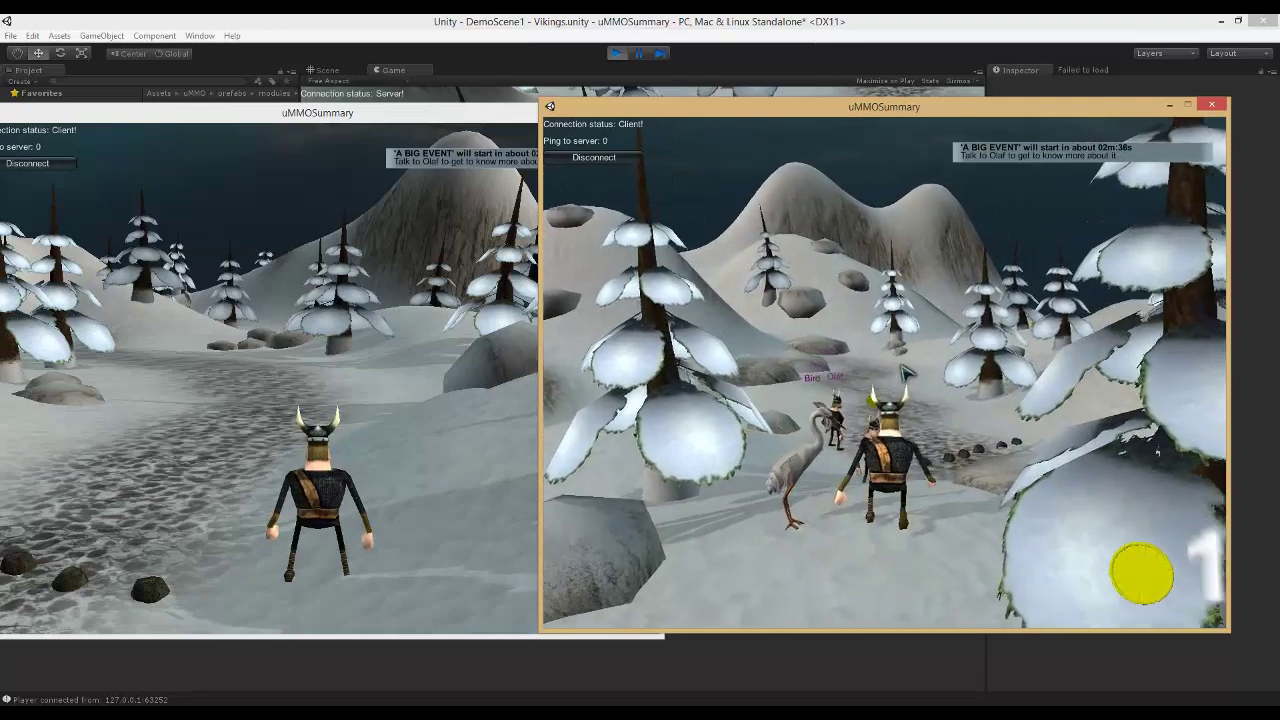
{"action": "key", "text": "w"}
{"action": "key", "text": "d"}
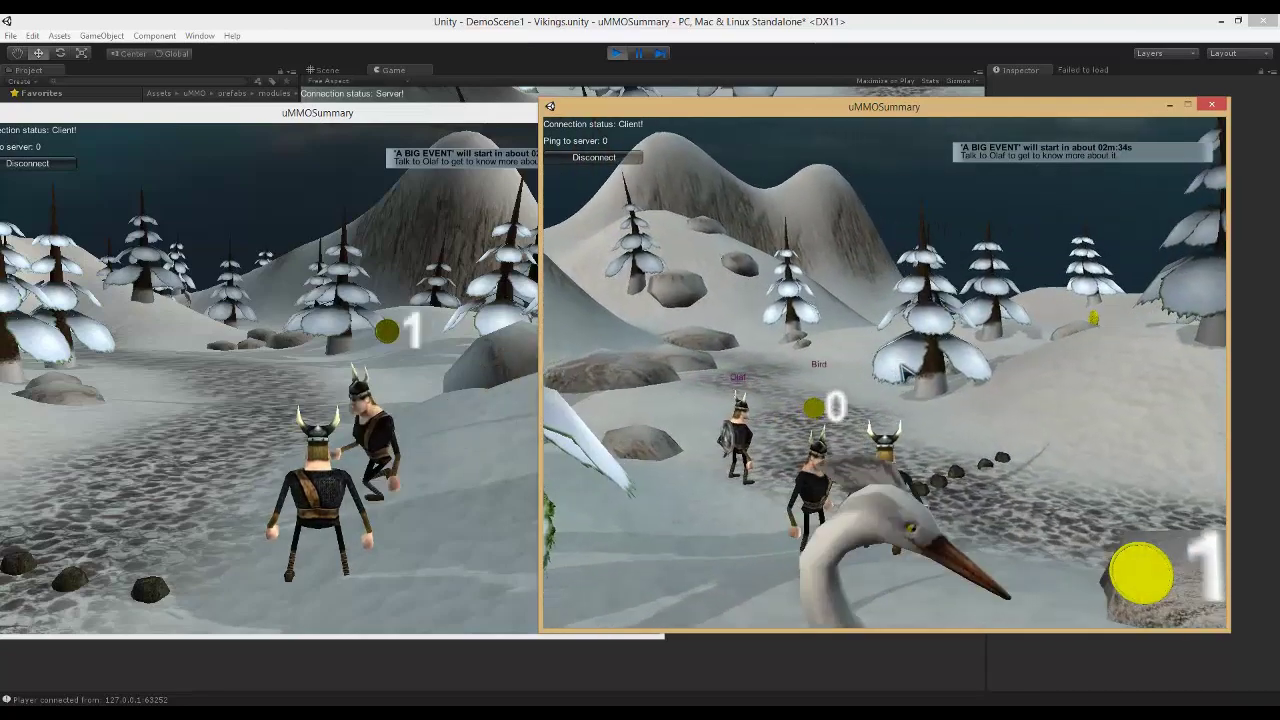
{"action": "key", "text": "w"}
{"action": "key", "text": "a"}
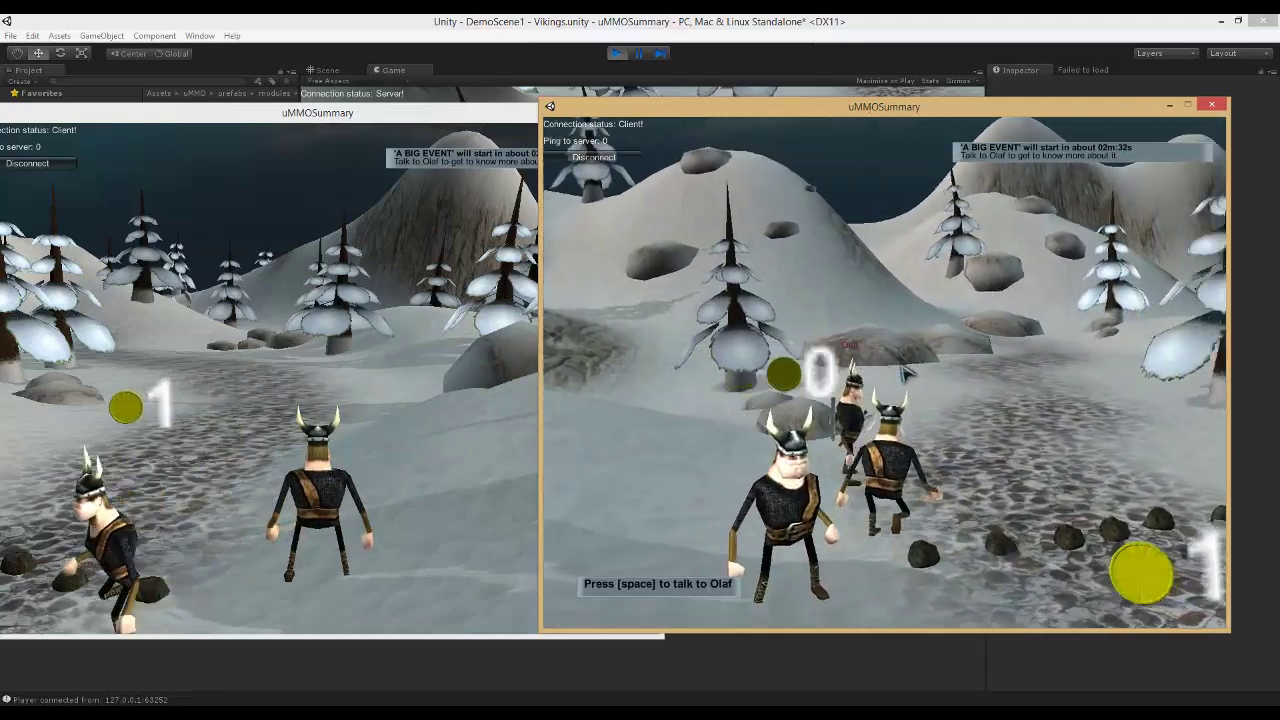
{"action": "key", "text": "w"}
{"action": "key", "text": "d"}
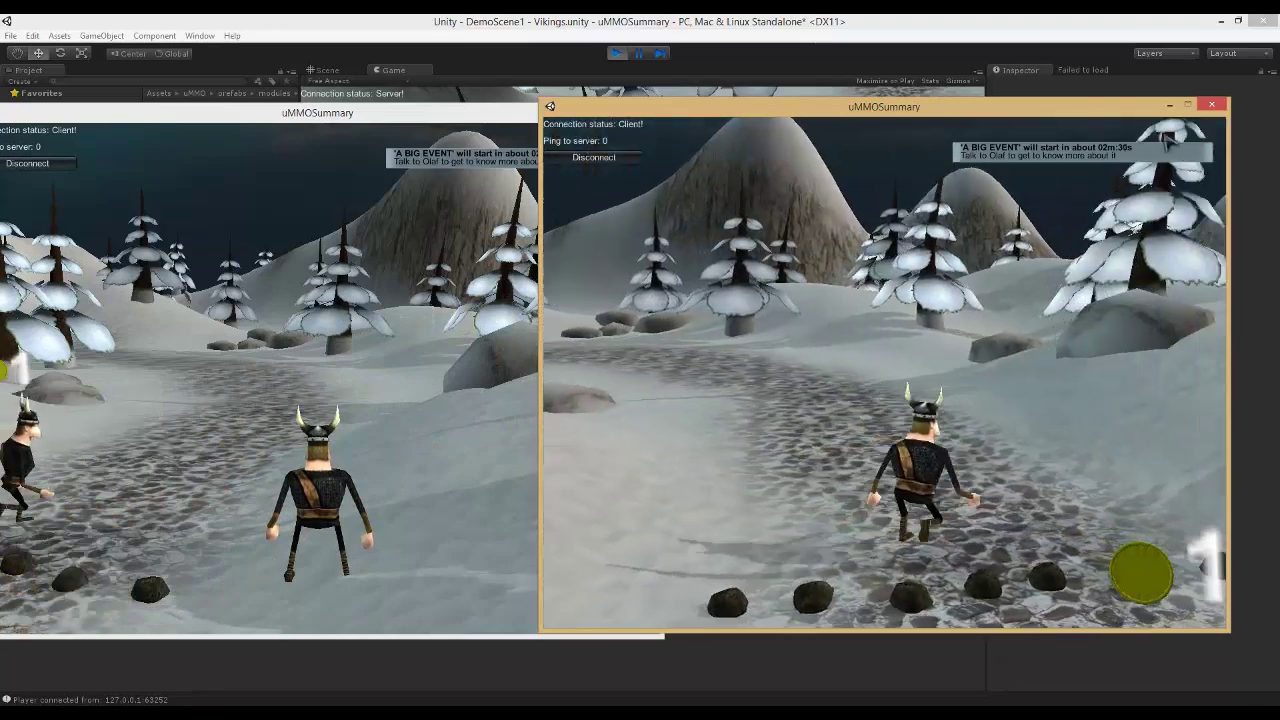
End the demo by closing both clients and stopping the editor server, and select the uMMO object in the scene.
{"action": "left_click", "coordinate": [1211, 104]}
{"action": "left_click", "coordinate": [645, 110]}
{"action": "left_click", "coordinate": [617, 53]}
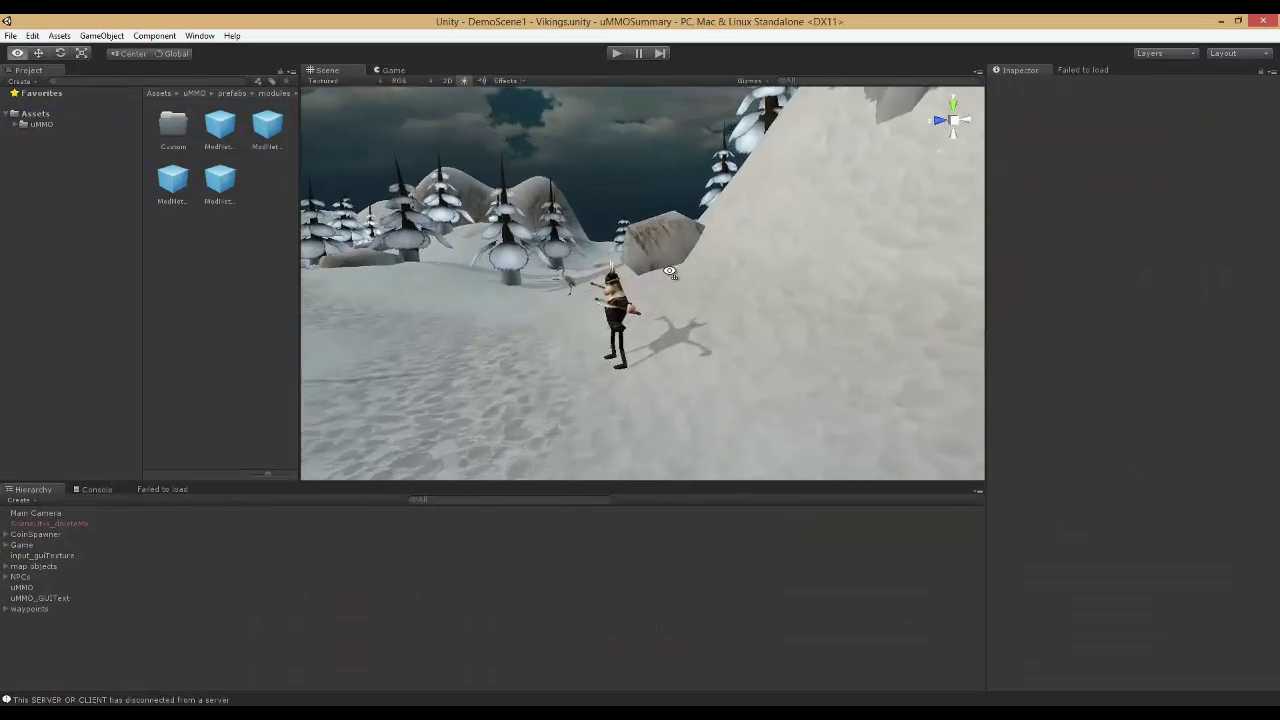
{"action": "left_click", "coordinate": [22, 587]}
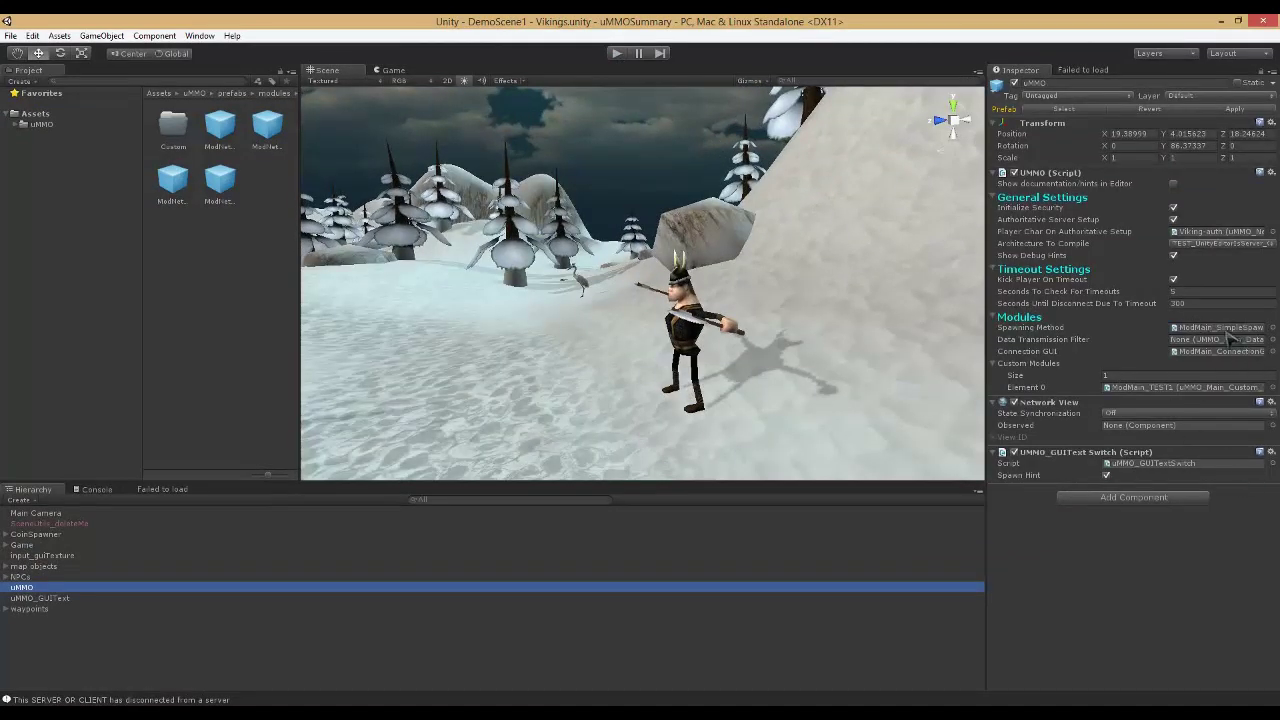
Place the uMMO prefab from the INSTANTIATE THIS folder in the scene, and delete the new instance again.
{"action": "left_click", "coordinate": [41, 124]}
{"action": "double_click", "coordinate": [173, 180]}
{"action": "double_click", "coordinate": [170, 130]}
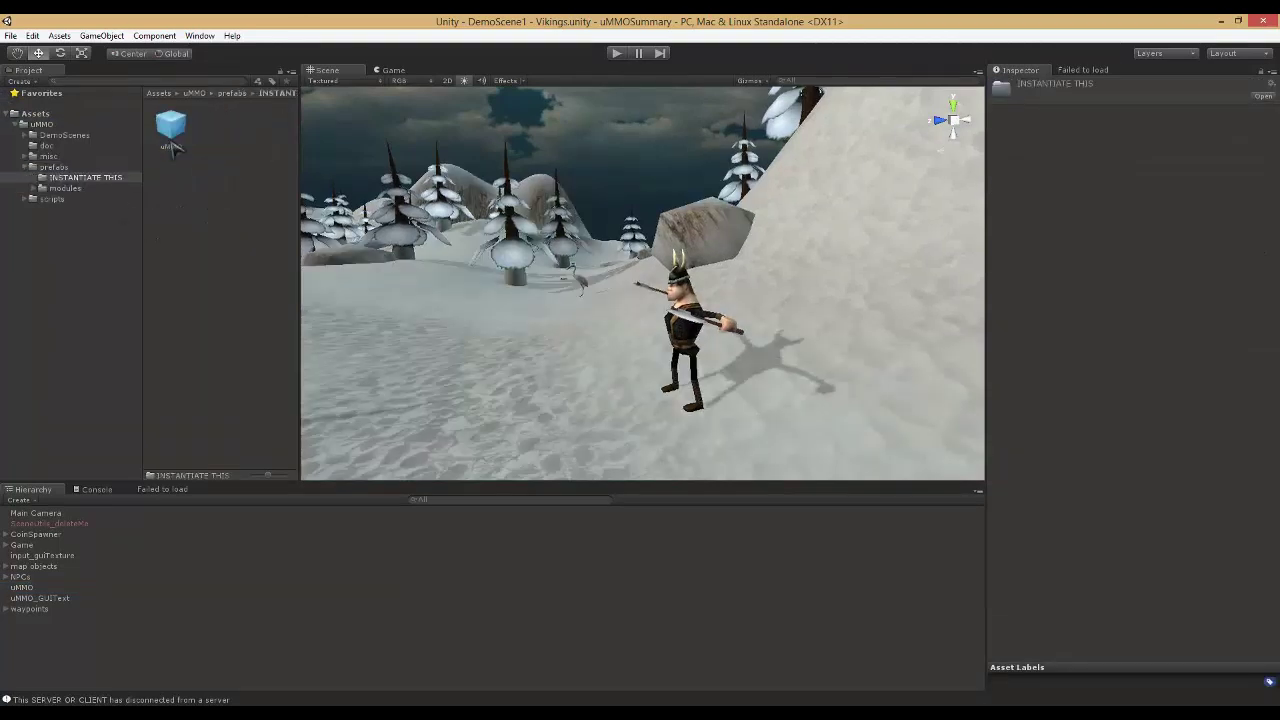
{"action": "left_click_drag", "start_coordinate": [172, 130], "coordinate": [493, 398]}
{"action": "key", "text": "Delete"}
Select the existing uMMO object in the scene and examine its general, timeout and module settings.
{"action": "left_click", "coordinate": [76, 596]}
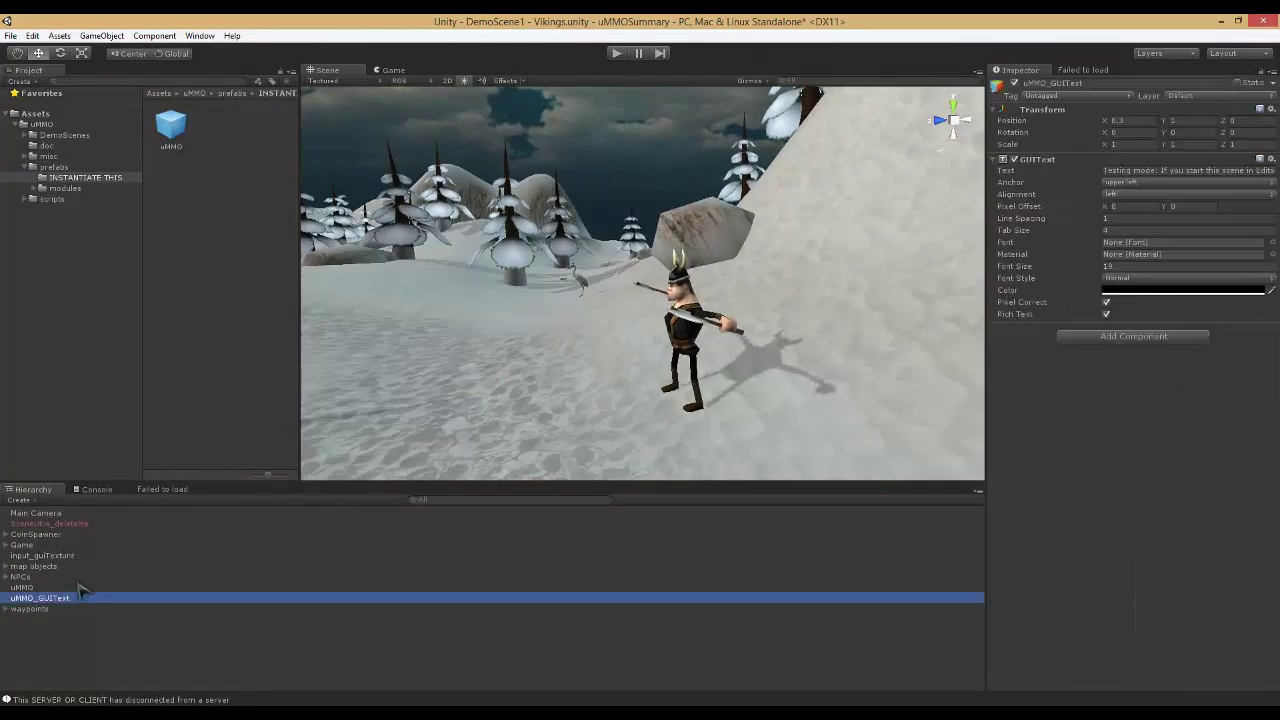
{"action": "left_click", "coordinate": [78, 587]}
{"action": "left_click_drag", "start_coordinate": [525, 388], "coordinate": [628, 443], "text": "alt"}
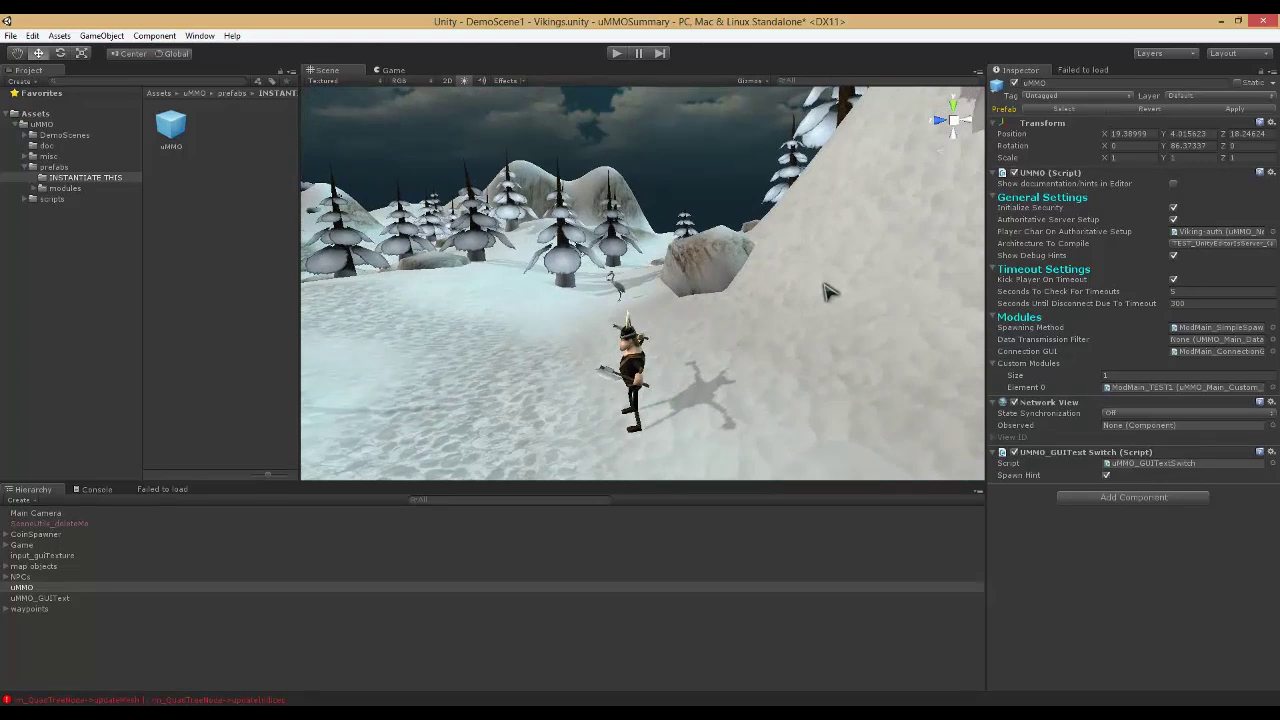
Browse the Main modules folder under prefabs and examine the ModMain_DistanceFilter_medium module.
{"action": "left_click", "coordinate": [66, 188]}
{"action": "double_click", "coordinate": [171, 126]}
{"action": "left_click", "coordinate": [172, 125]}
{"action": "left_click", "coordinate": [230, 140]}
{"action": "left_click", "coordinate": [250, 140]}
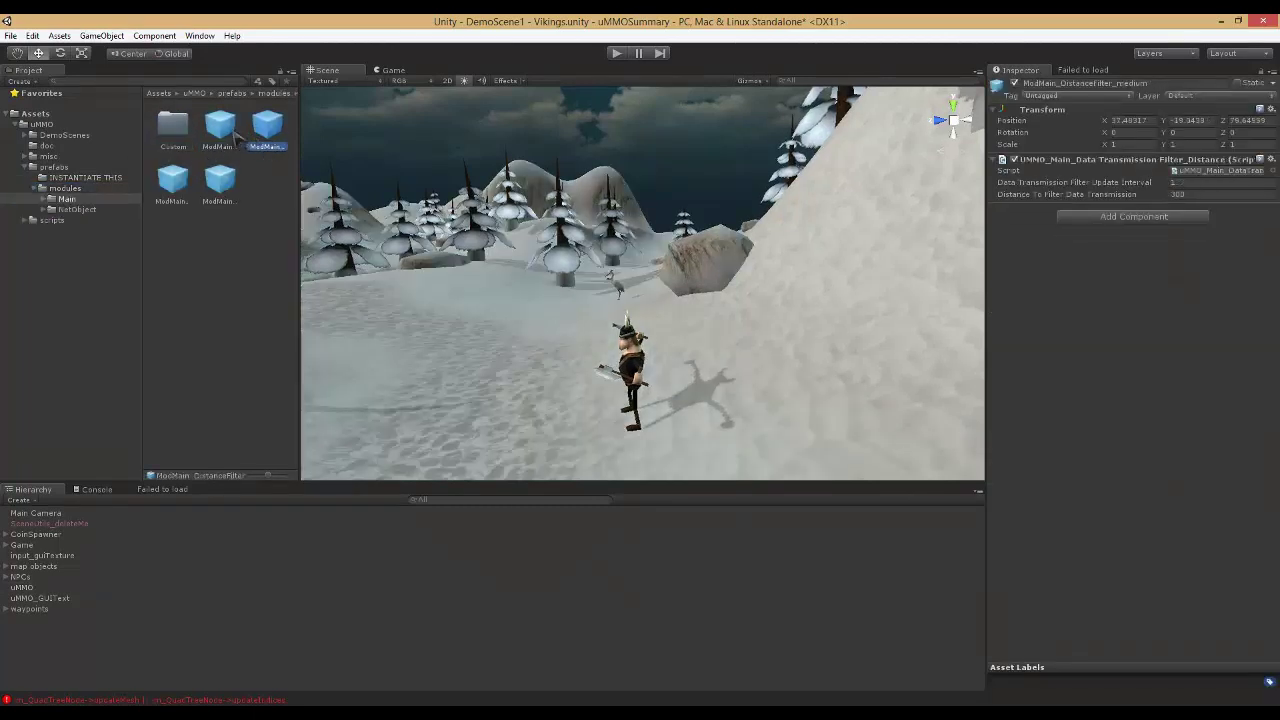
Select the ModMain_ConnectionGUI_verySimple module and run the scene briefly to view its connection interface.
{"action": "left_click", "coordinate": [220, 127]}
{"action": "left_click", "coordinate": [617, 54]}
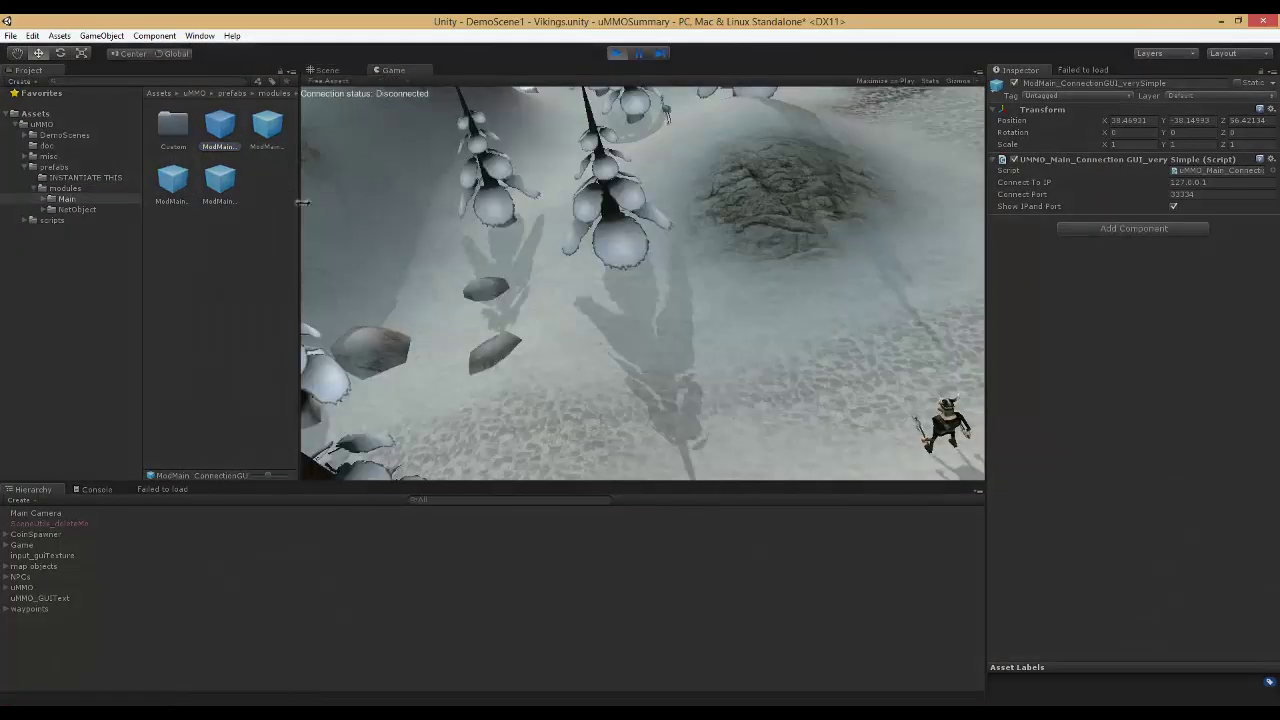
{"action": "left_click", "coordinate": [617, 53]}
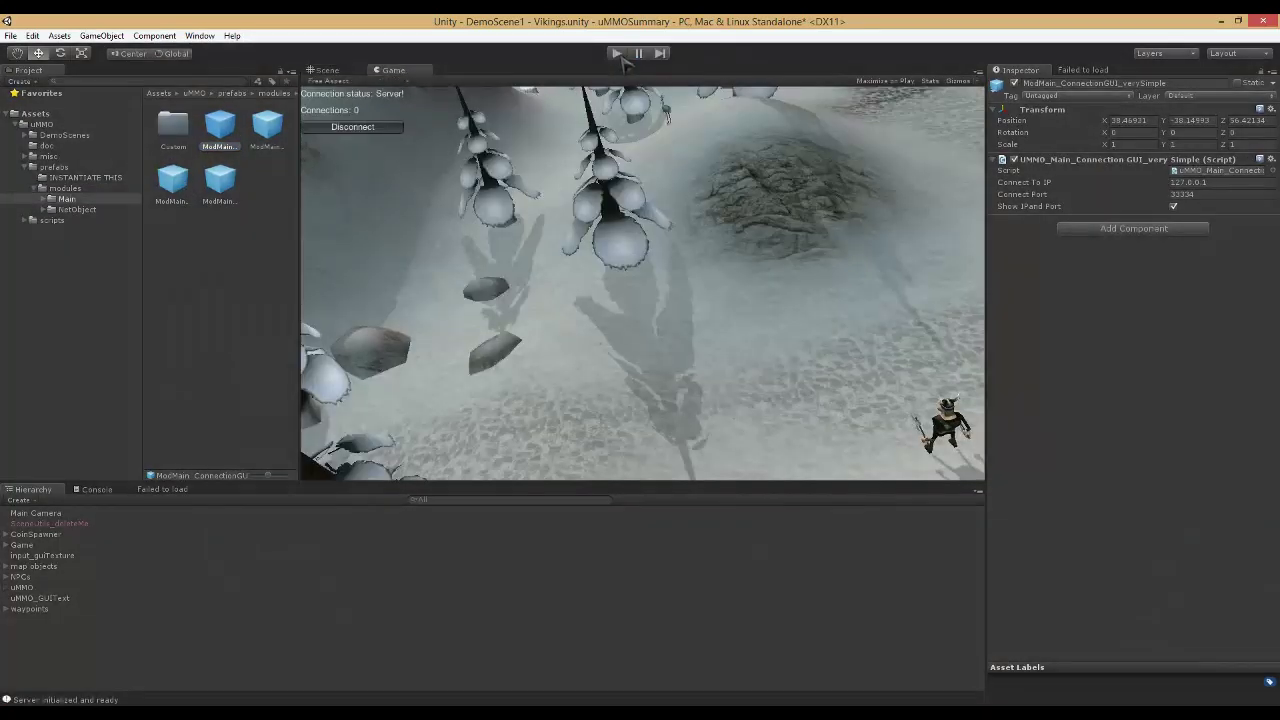
Examine the settings of the ModMain_DistanceFilter_medium and ModMain_SimpleSpawningAndDisconnecting modules.
{"action": "left_click", "coordinate": [260, 140]}
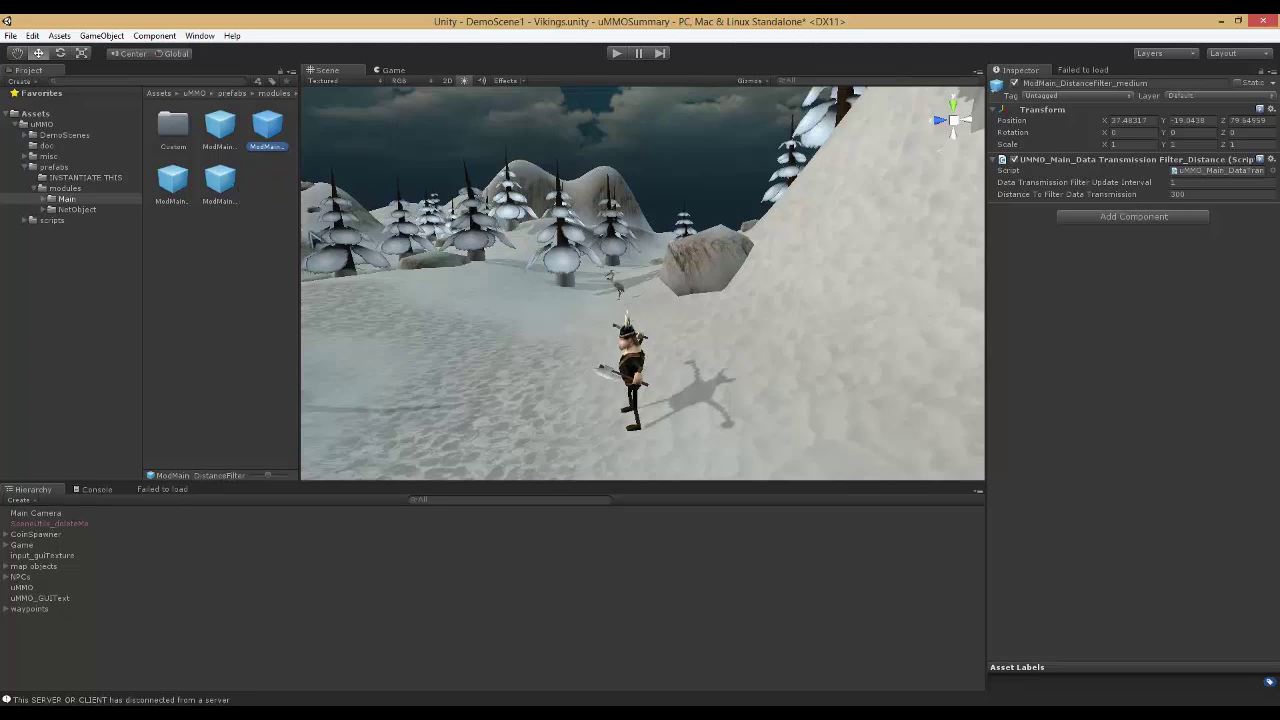
{"action": "left_click", "coordinate": [174, 185]}
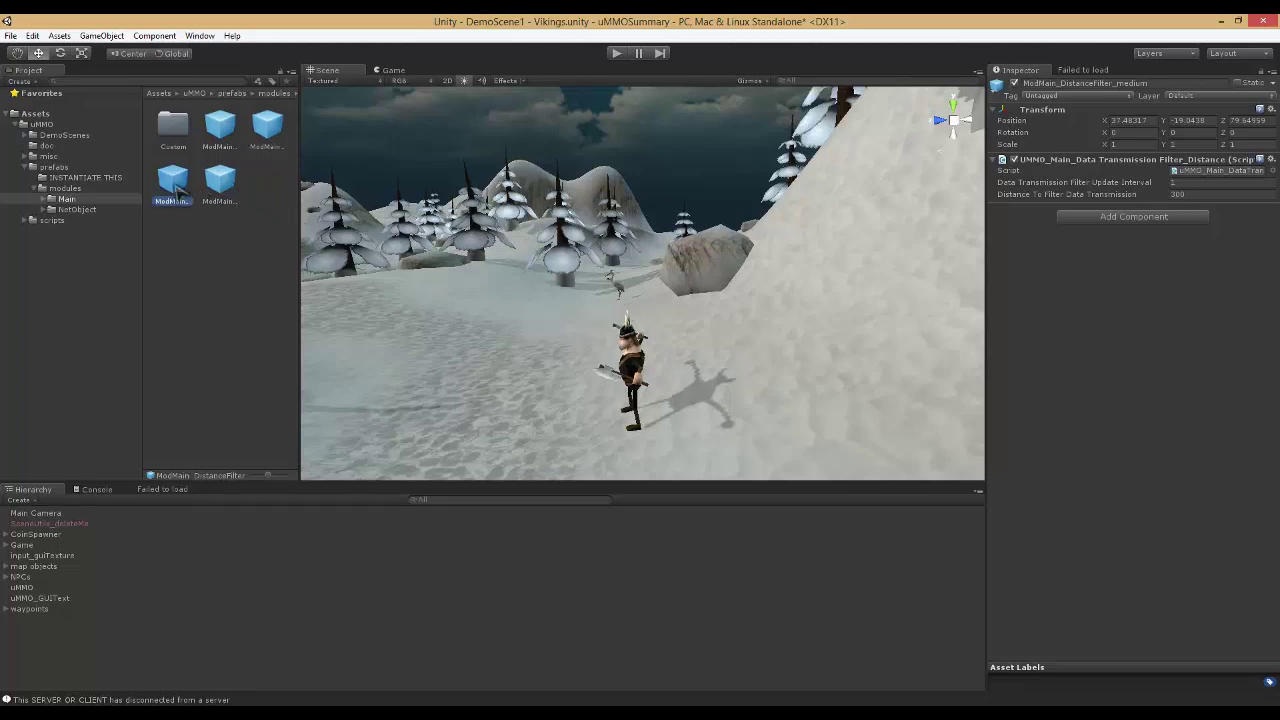
{"action": "left_click", "coordinate": [221, 180]}
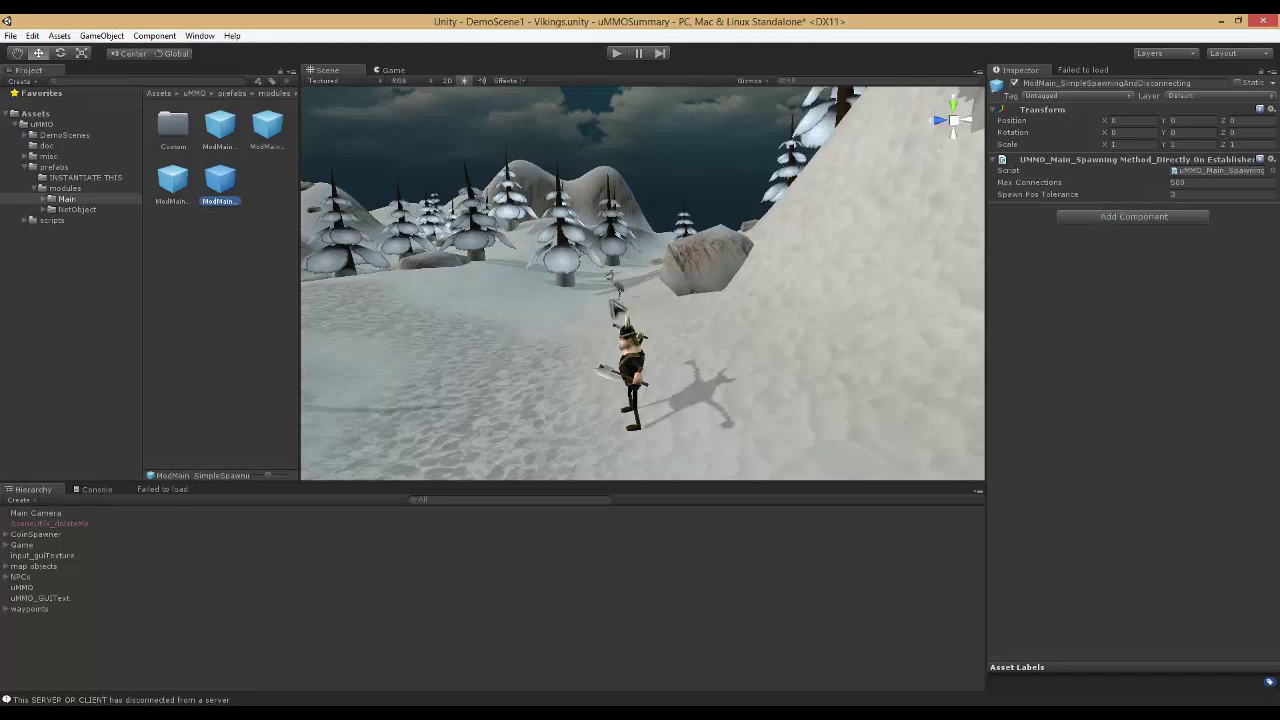
{"action": "right_click_drag", "start_coordinate": [654, 286], "coordinate": [682, 337]}
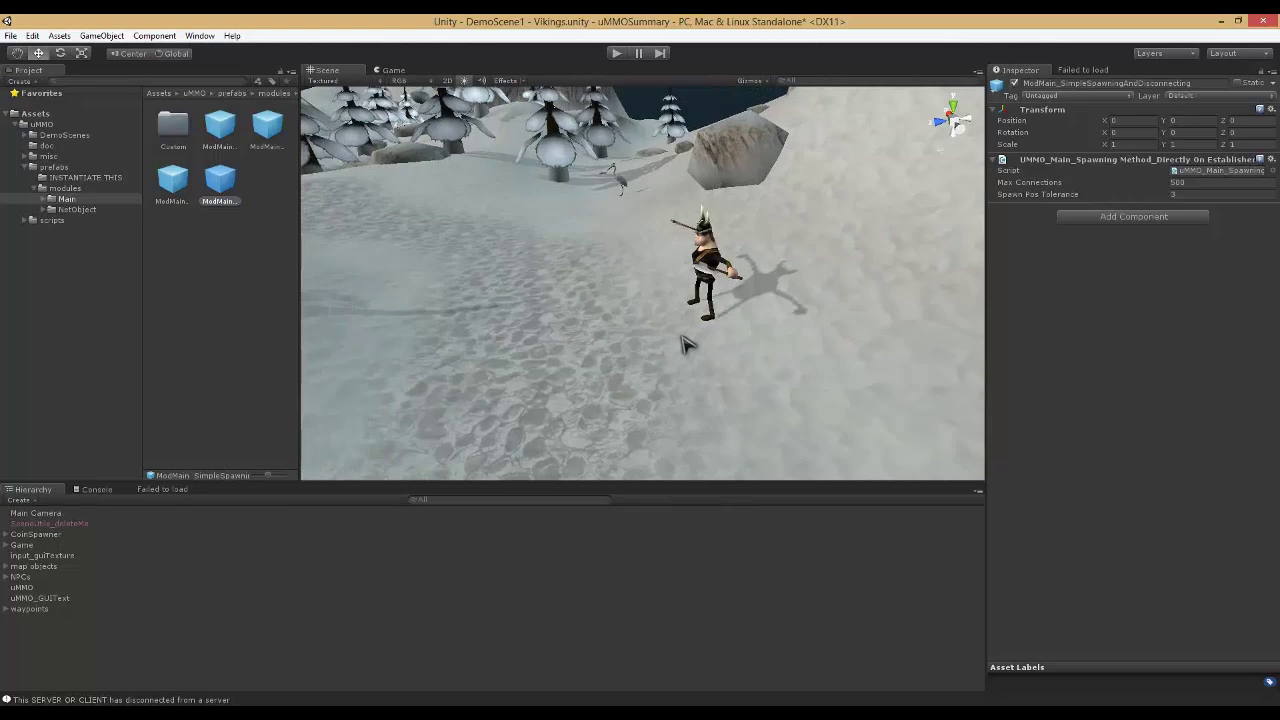
{"action": "left_click_drag", "start_coordinate": [684, 343], "coordinate": [583, 329], "text": "alt"}
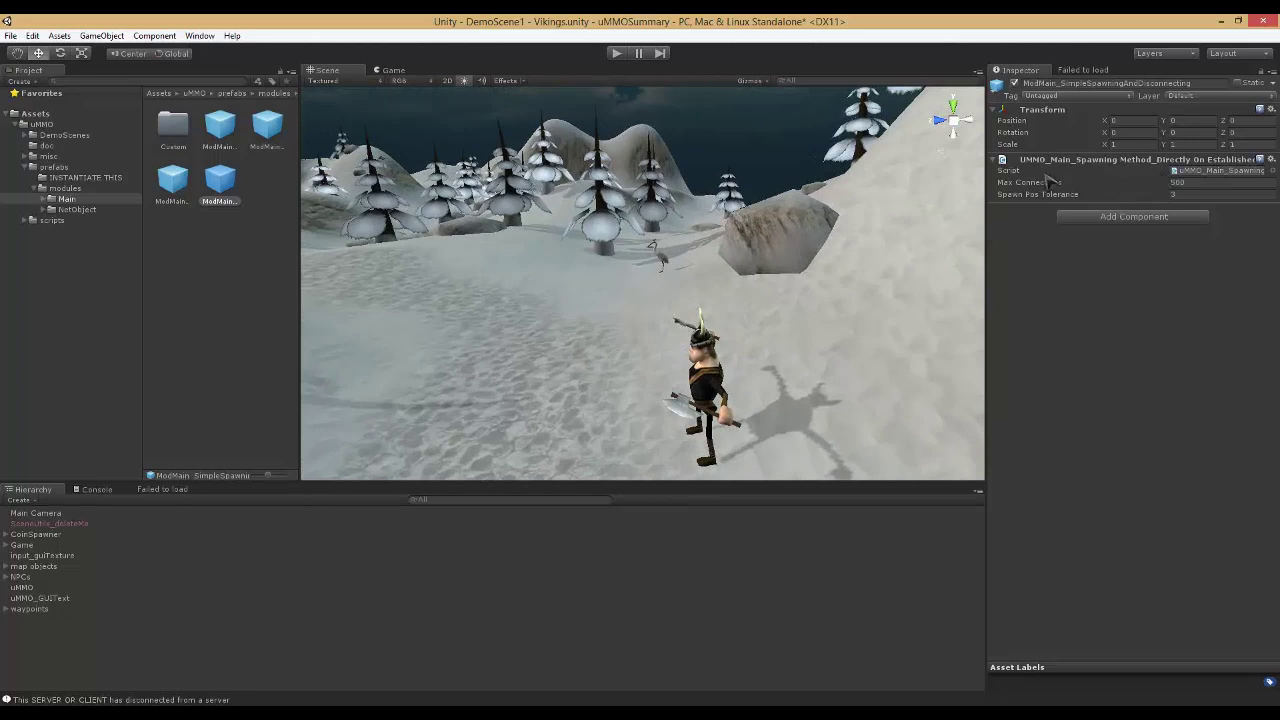
Browse the NetObject modules folder and examine the gradual update, simple lerp and network-interpolated transform modules.
{"action": "left_click", "coordinate": [110, 209]}
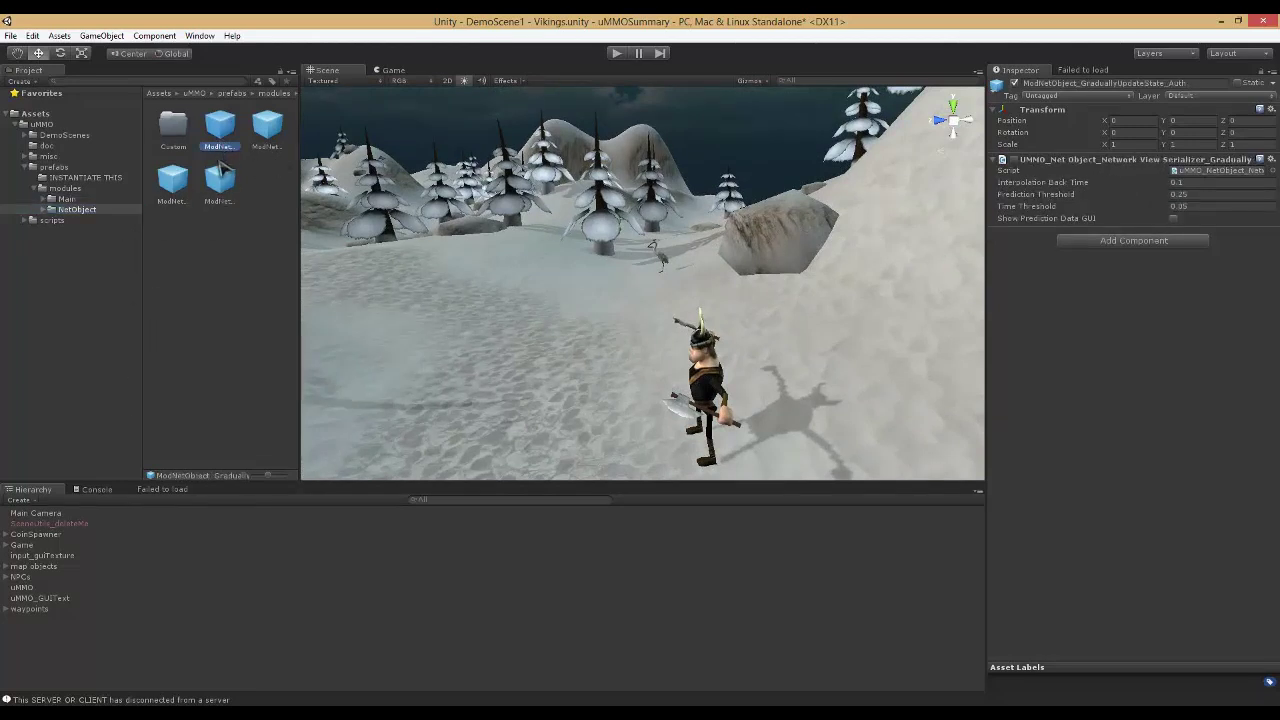
{"action": "left_click", "coordinate": [171, 180]}
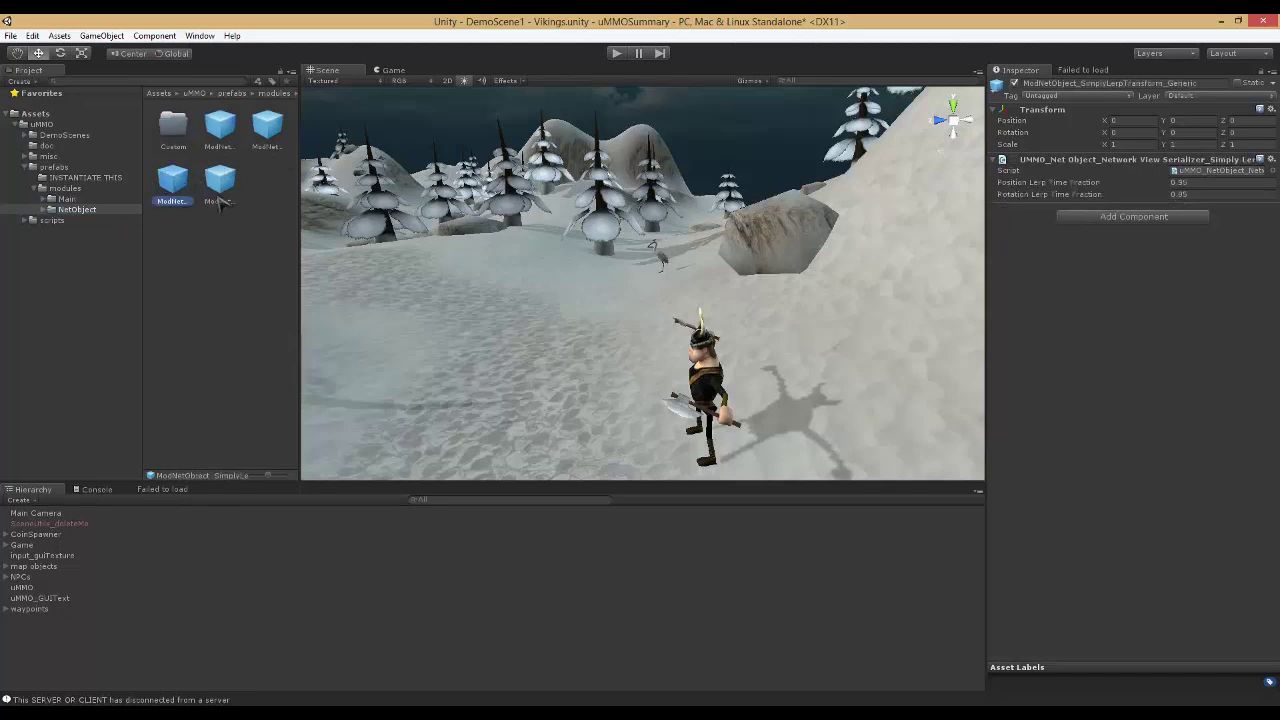
{"action": "left_click", "coordinate": [267, 140]}
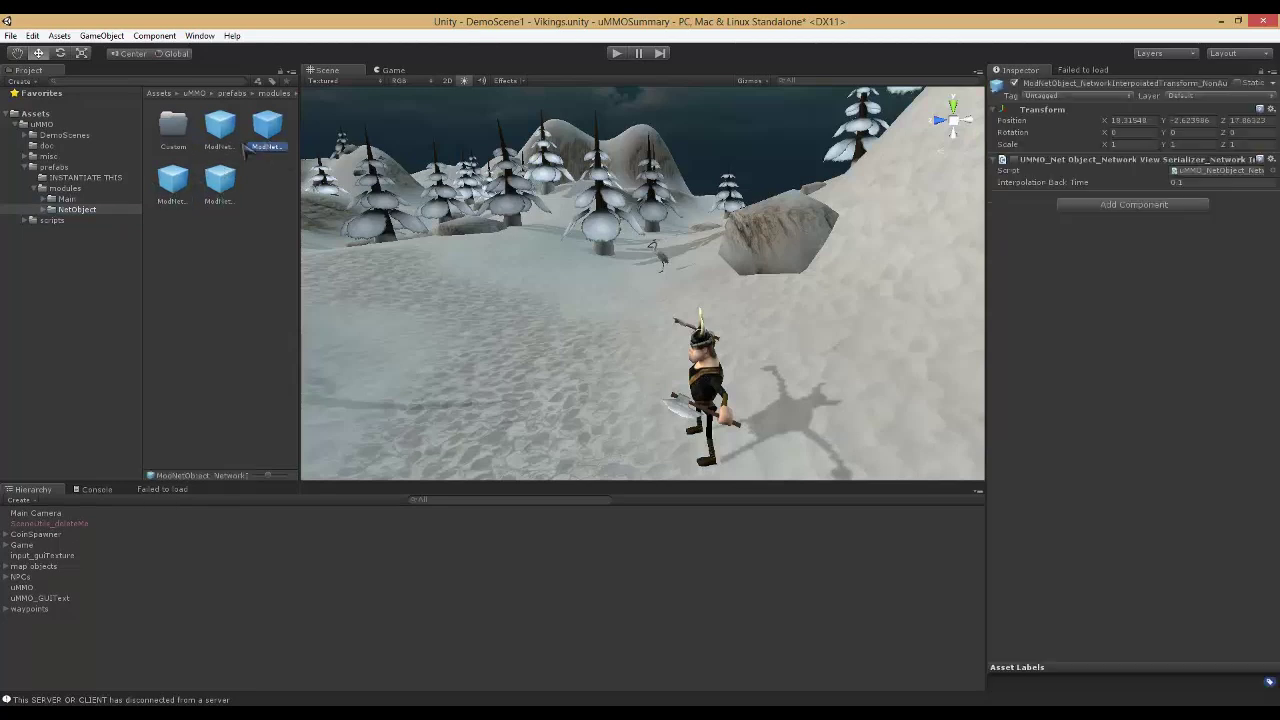
Examine a NetObject module, view the NetObject Custom folder and return to the modules folder.
{"action": "left_click", "coordinate": [220, 140]}
{"action": "double_click", "coordinate": [178, 122]}
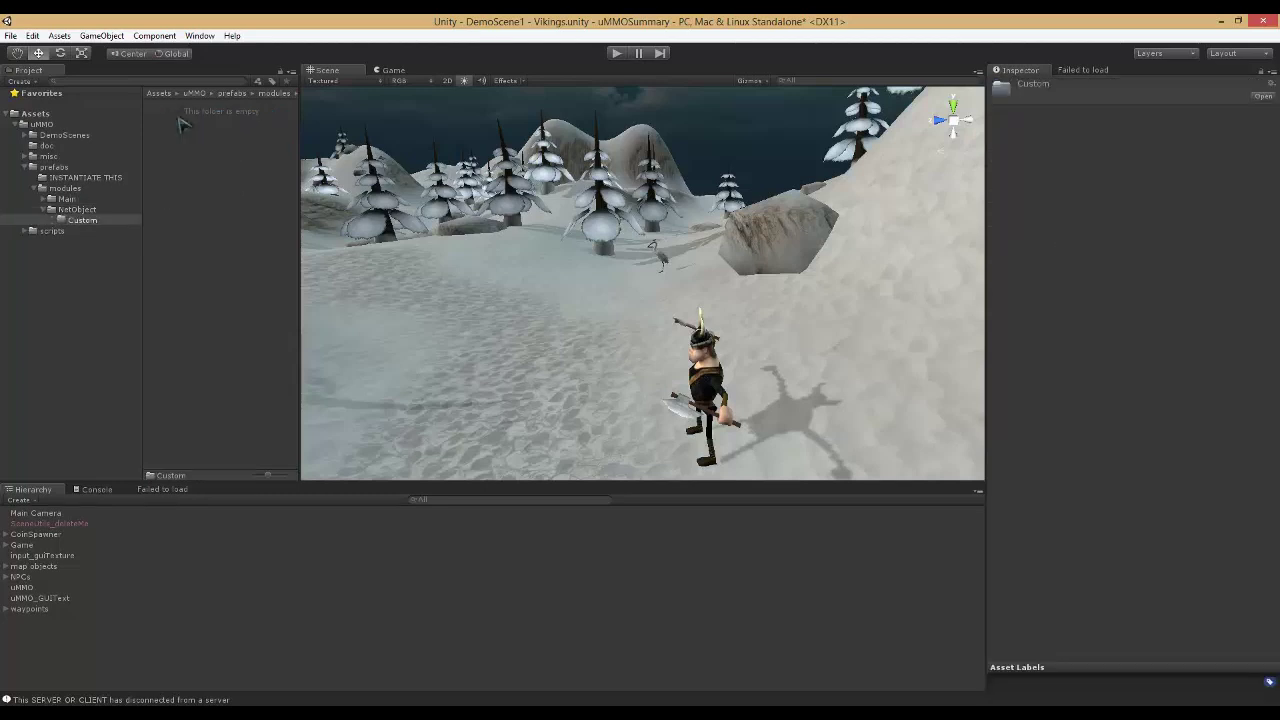
{"action": "left_click", "coordinate": [43, 209]}
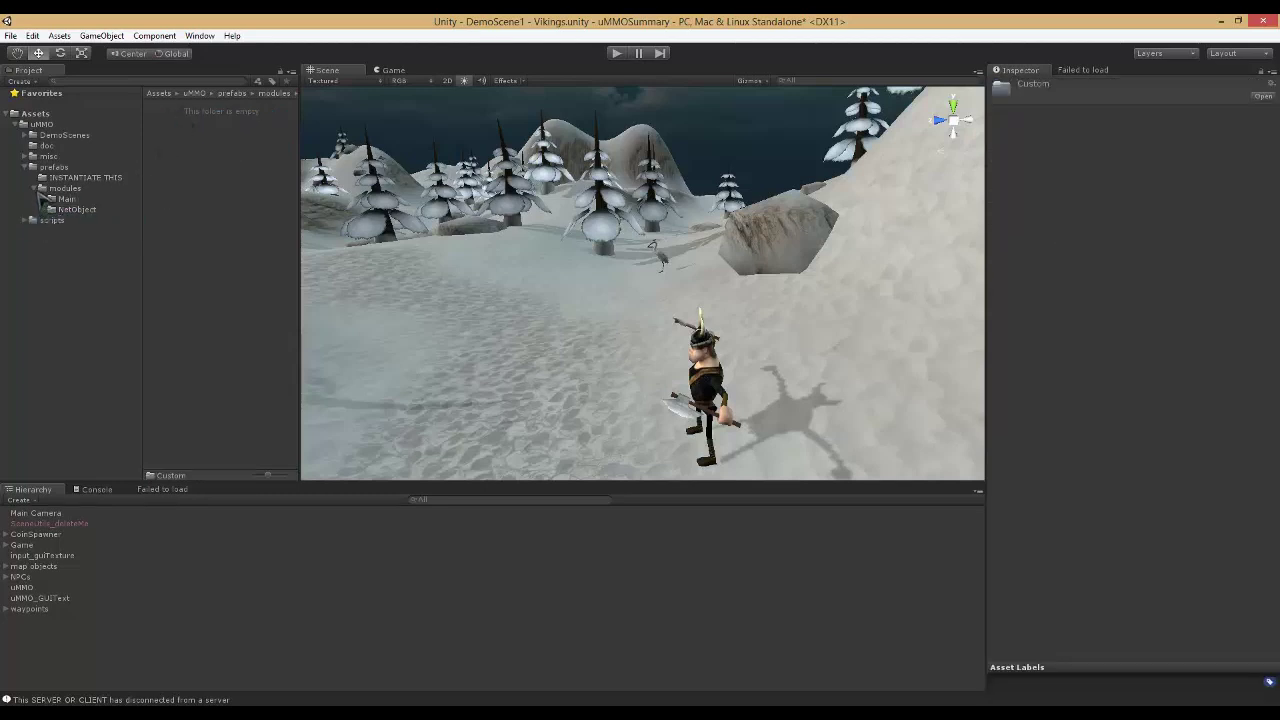
{"action": "left_click", "coordinate": [38, 189]}
{"action": "left_click", "coordinate": [34, 188]}
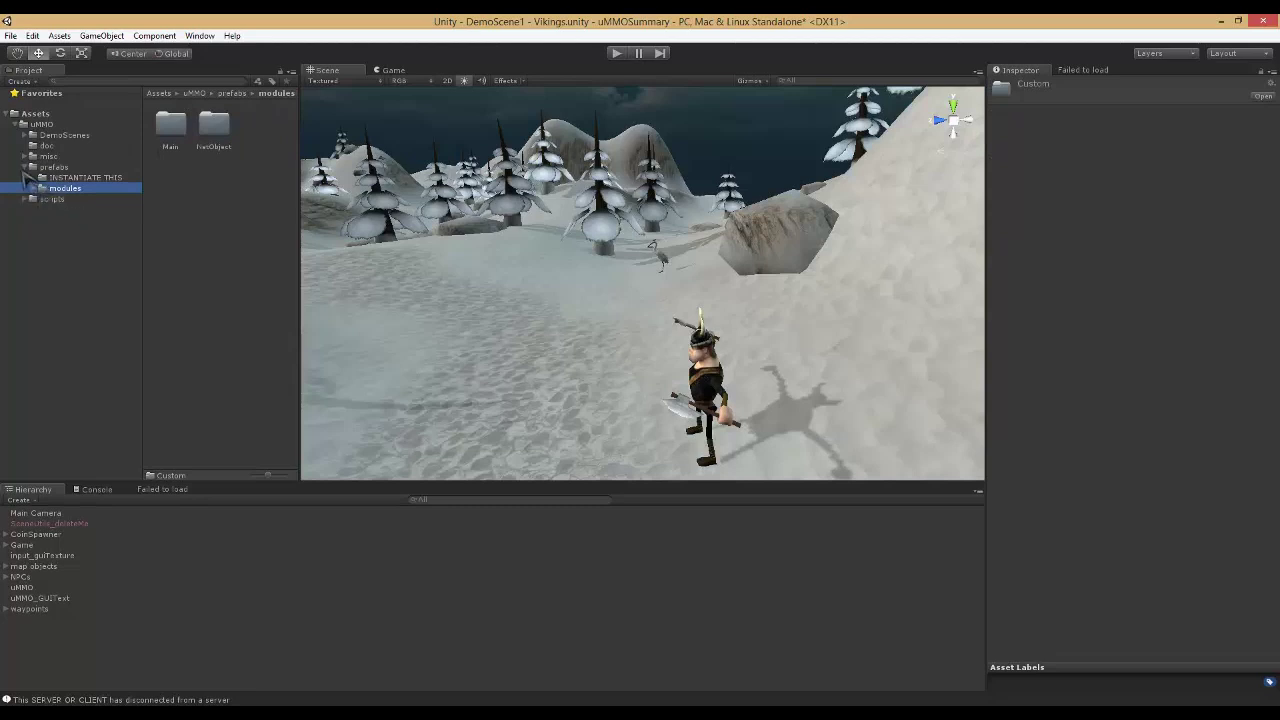
Examine the uMMO prefab and its documentation in the INSTANTIATE THIS folder, and return to the modules folder.
{"action": "left_click", "coordinate": [25, 167]}
{"action": "left_click", "coordinate": [55, 167]}
{"action": "left_click", "coordinate": [88, 178]}
{"action": "left_click", "coordinate": [82, 158]}
{"action": "left_click", "coordinate": [82, 167]}
{"action": "left_click", "coordinate": [169, 139]}
{"action": "double_click", "coordinate": [175, 146]}
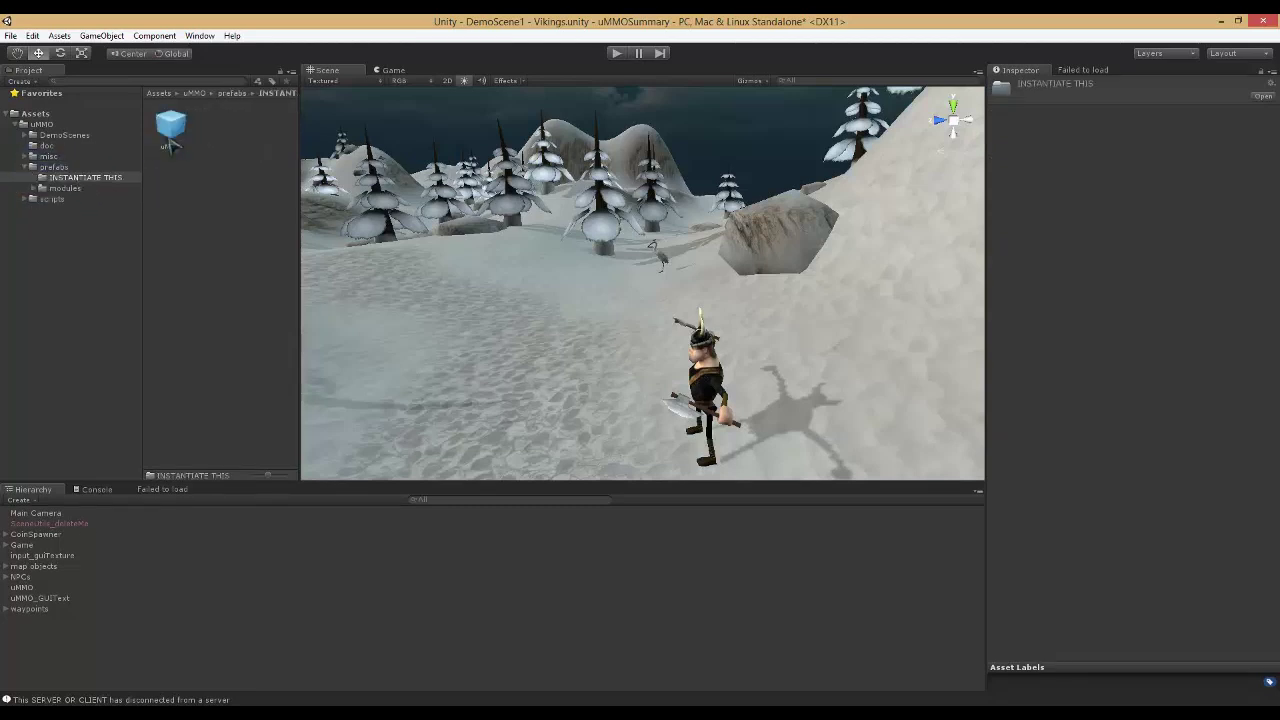
{"action": "left_click", "coordinate": [171, 135]}
{"action": "left_click", "coordinate": [66, 188]}
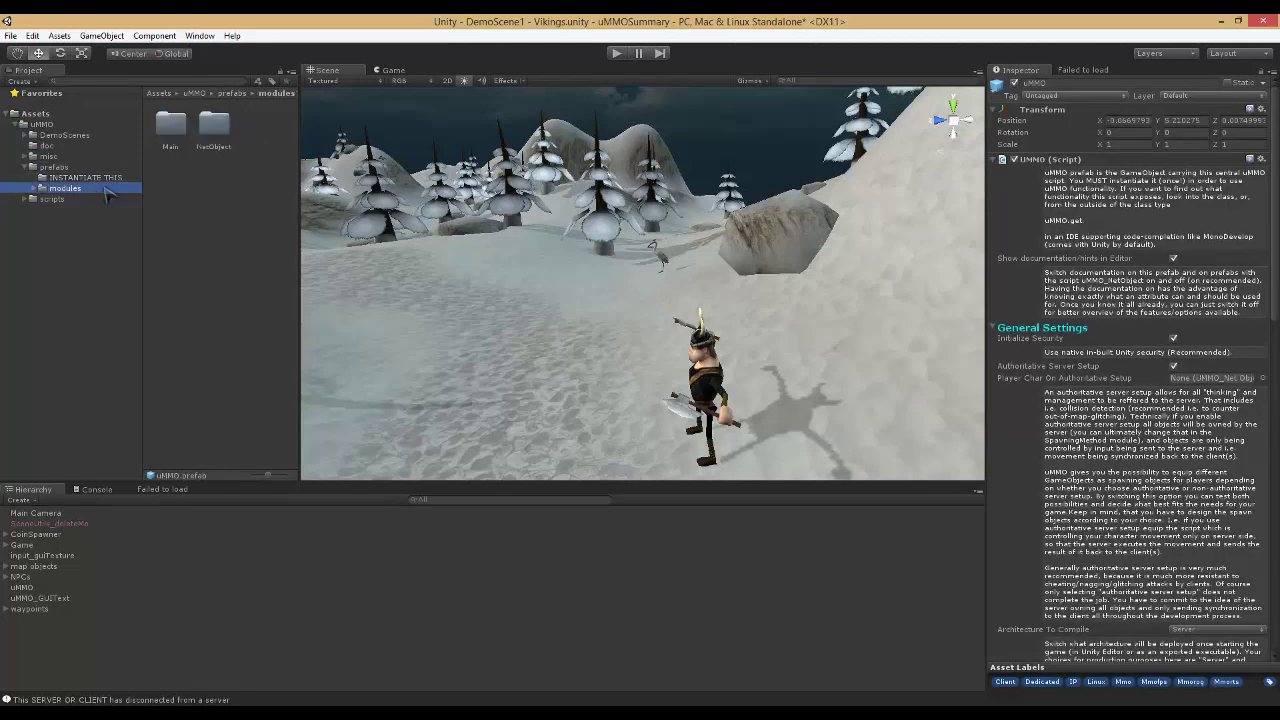
Examine the Main modules for the very simple connection GUI, the medium distance filter, and simple spawning and disconnecting.
{"action": "double_click", "coordinate": [180, 136]}
{"action": "left_click", "coordinate": [224, 138]}
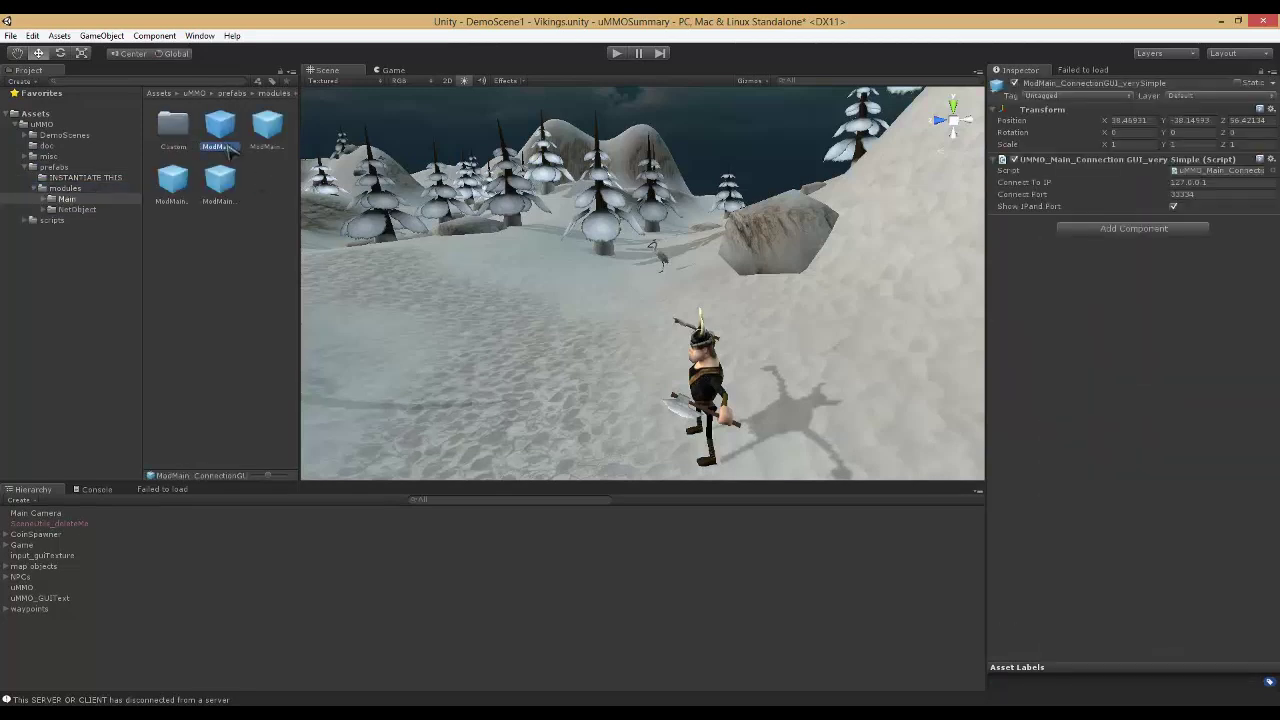
{"action": "left_click", "coordinate": [267, 128]}
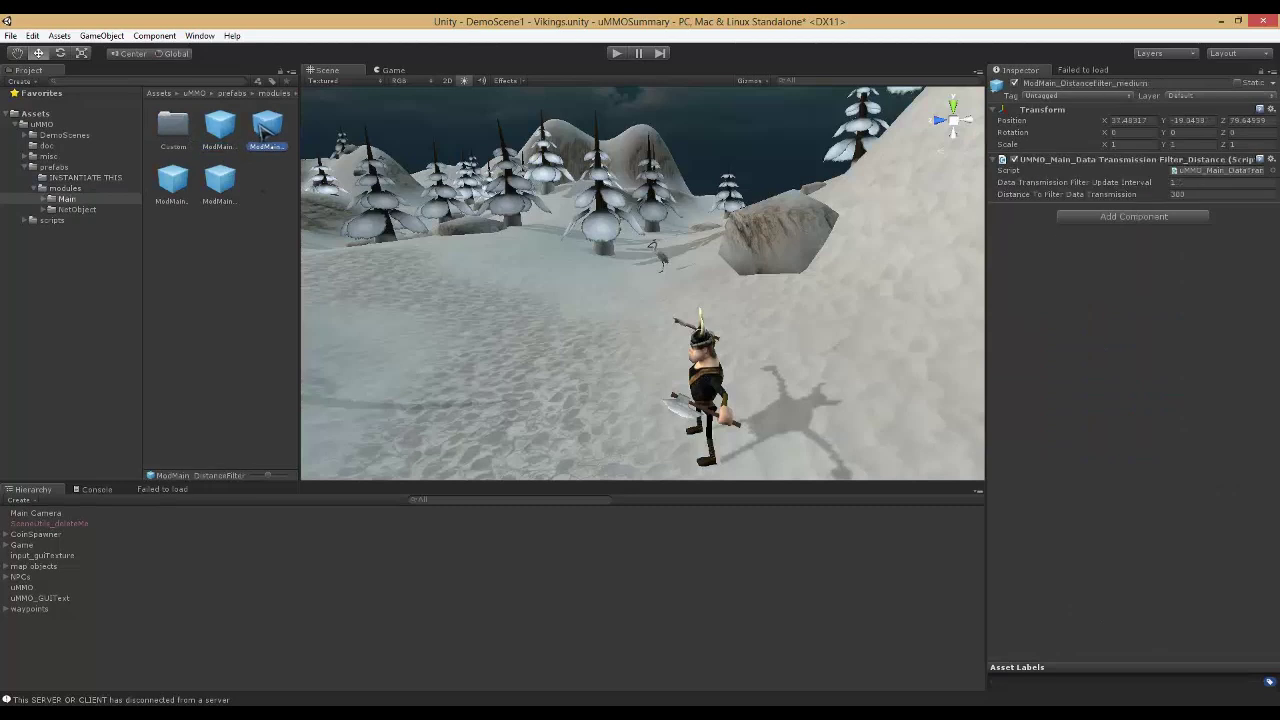
{"action": "left_click", "coordinate": [226, 186]}
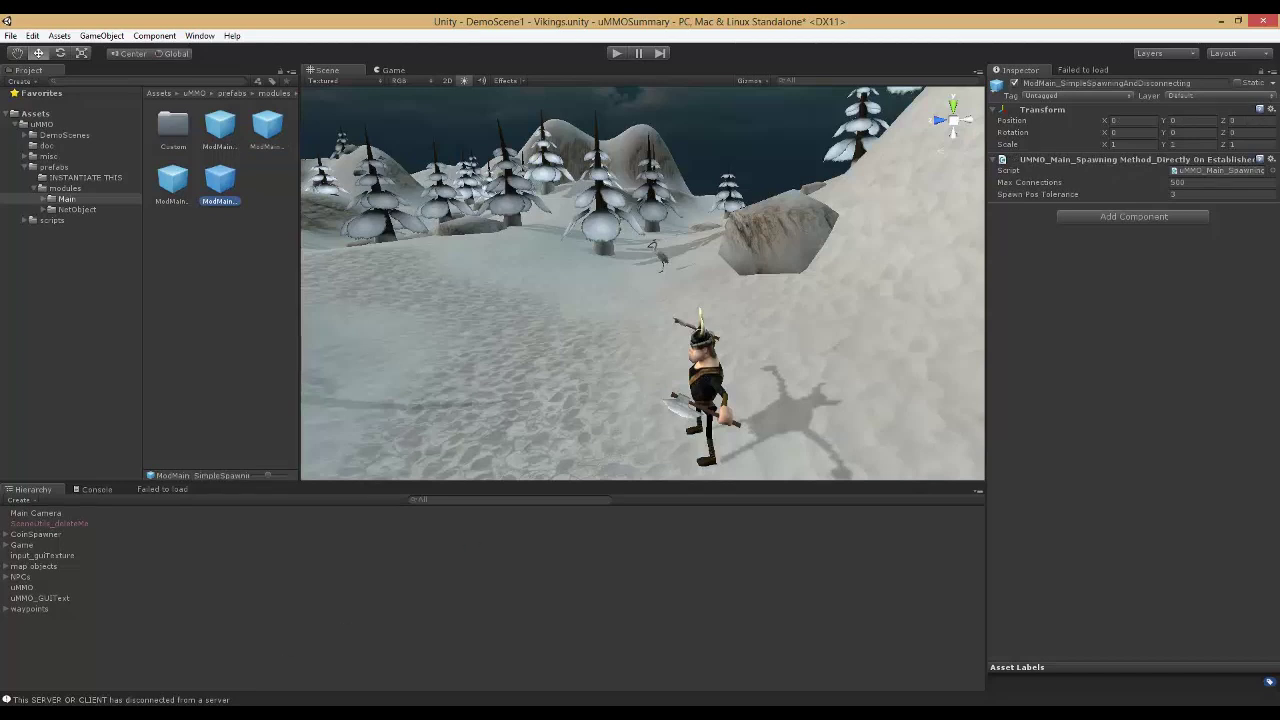
Select the uMMO object in the scene and examine its Custom Modules list.
{"action": "left_click", "coordinate": [85, 588]}
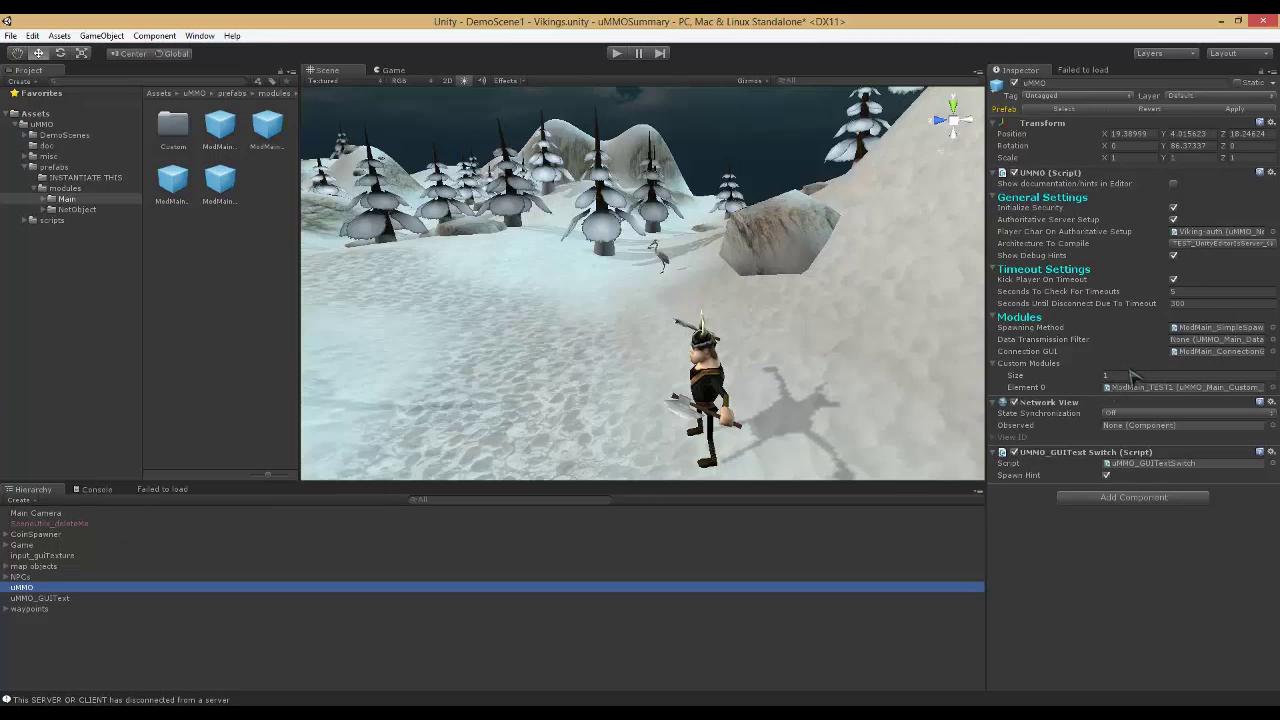
{"action": "left_click", "coordinate": [1053, 366]}
{"action": "left_click", "coordinate": [1046, 365]}
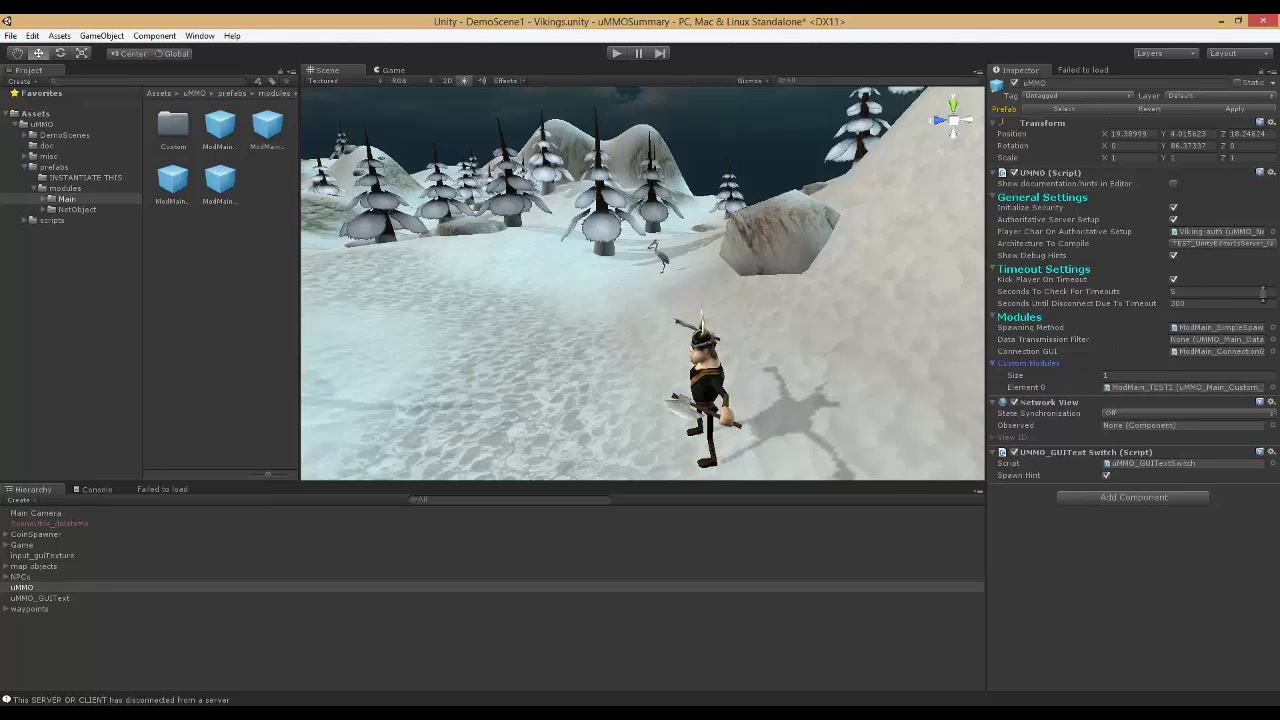
Switch Kick Player On Timeout off and back on to show its dependent timeout settings.
{"action": "left_click", "coordinate": [1176, 289]}
{"action": "left_click", "coordinate": [1175, 281]}
{"action": "left_click", "coordinate": [1175, 281]}
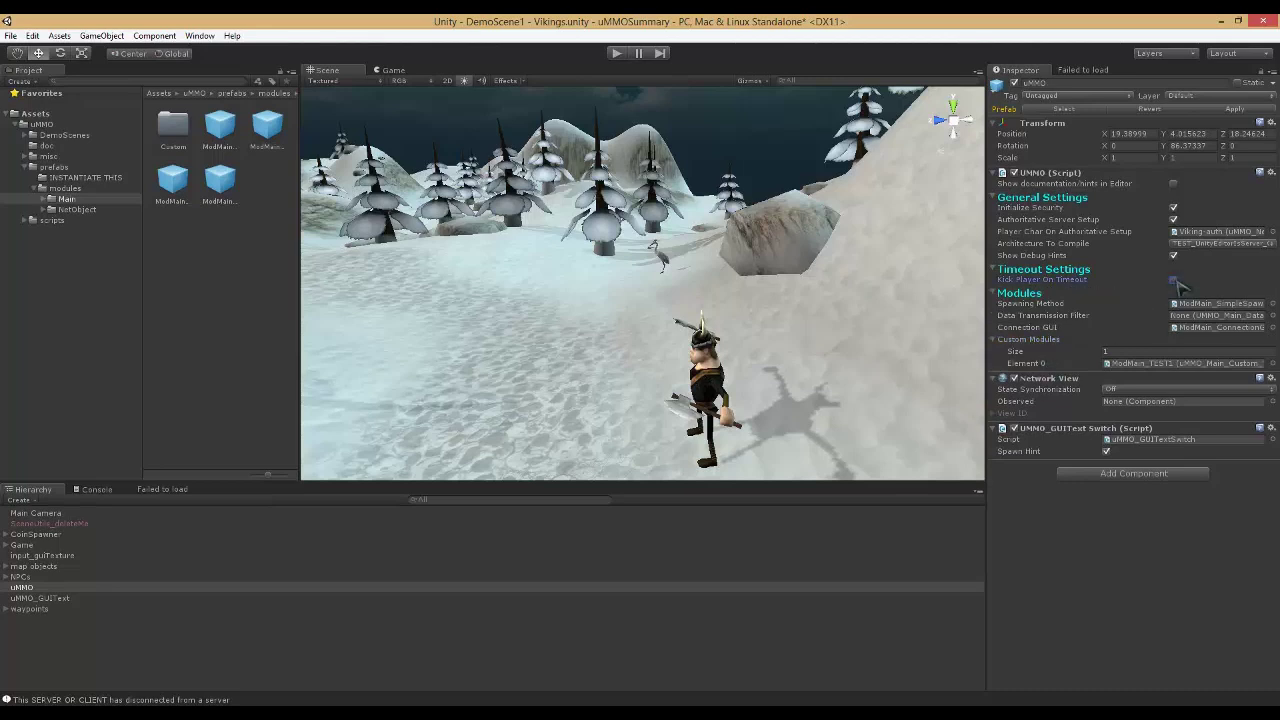
{"action": "left_click", "coordinate": [1174, 281]}
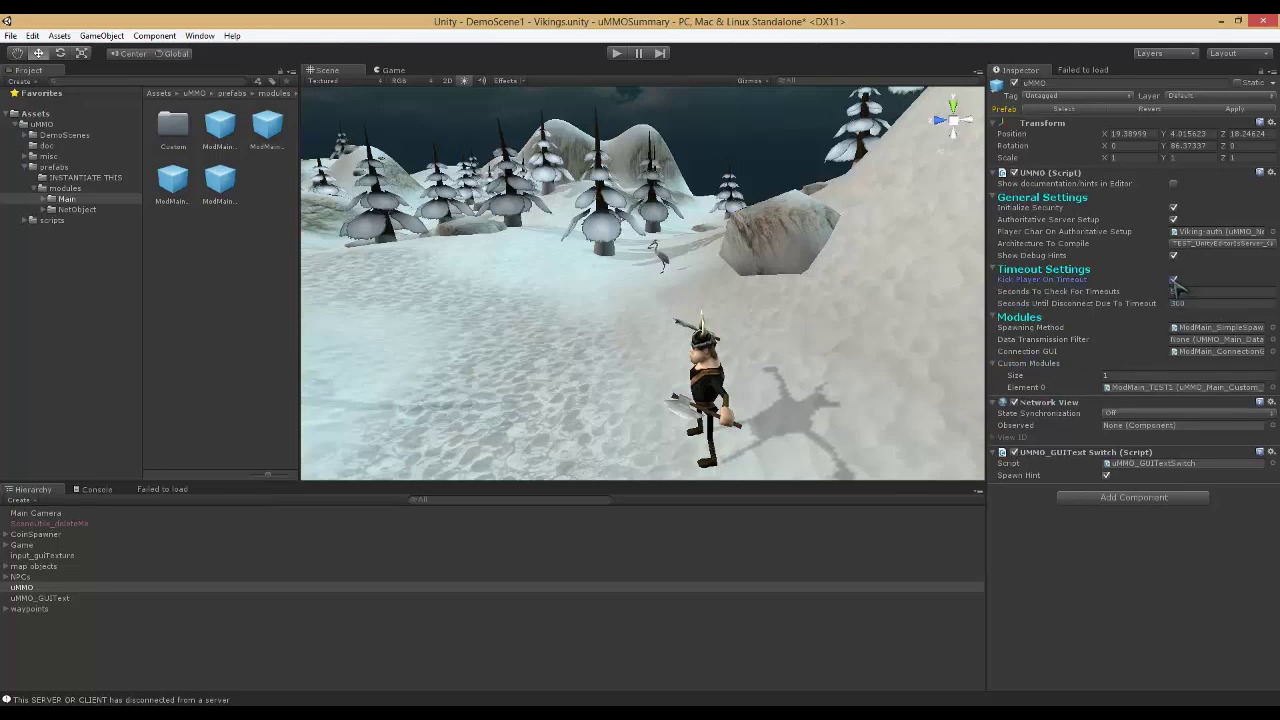
Set Seconds To Check For Timeouts to 15 on the uMMO object.
{"action": "left_click", "coordinate": [1187, 291]}
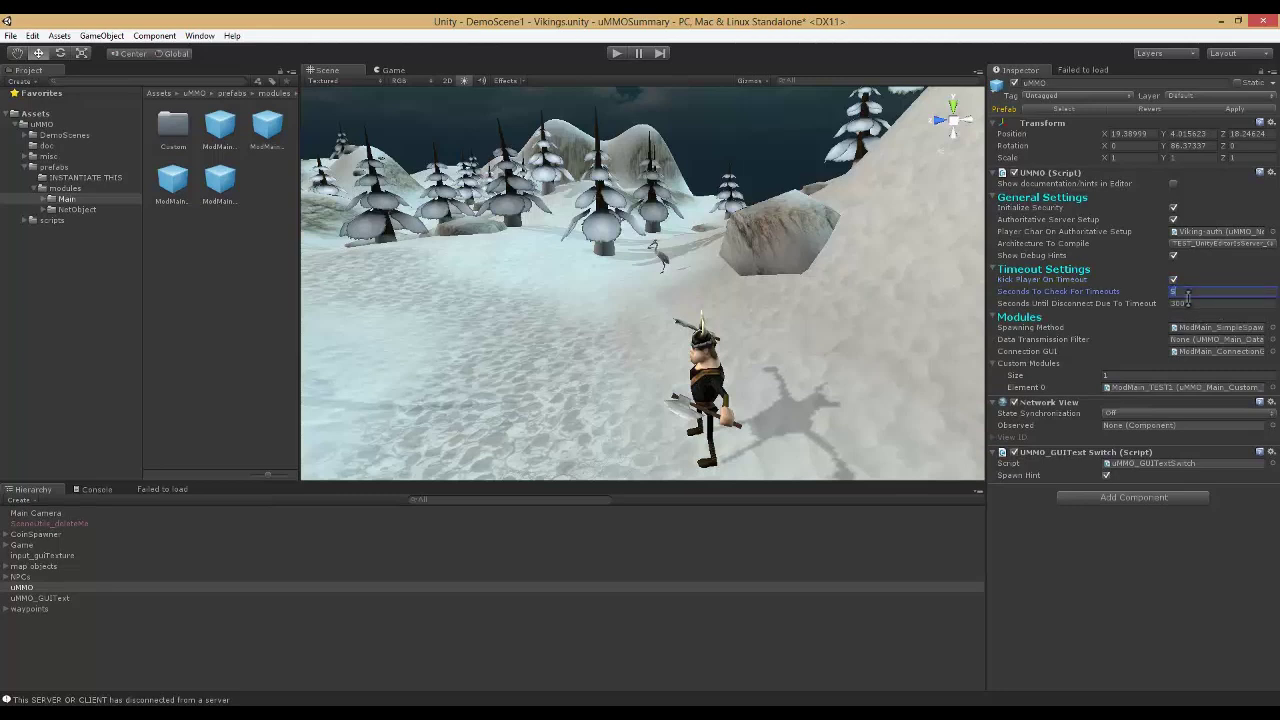
{"action": "type", "text": "1"}
{"action": "left_click", "coordinate": [1205, 304]}
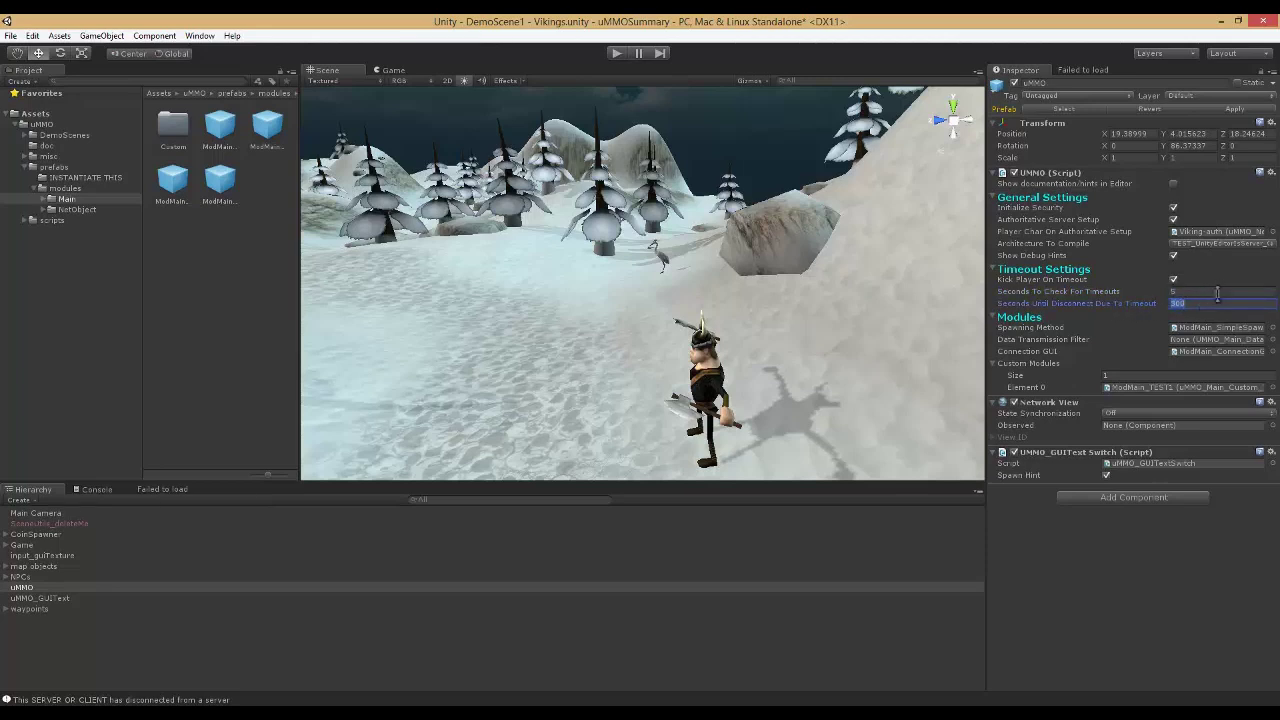
{"action": "left_click", "coordinate": [1217, 291]}
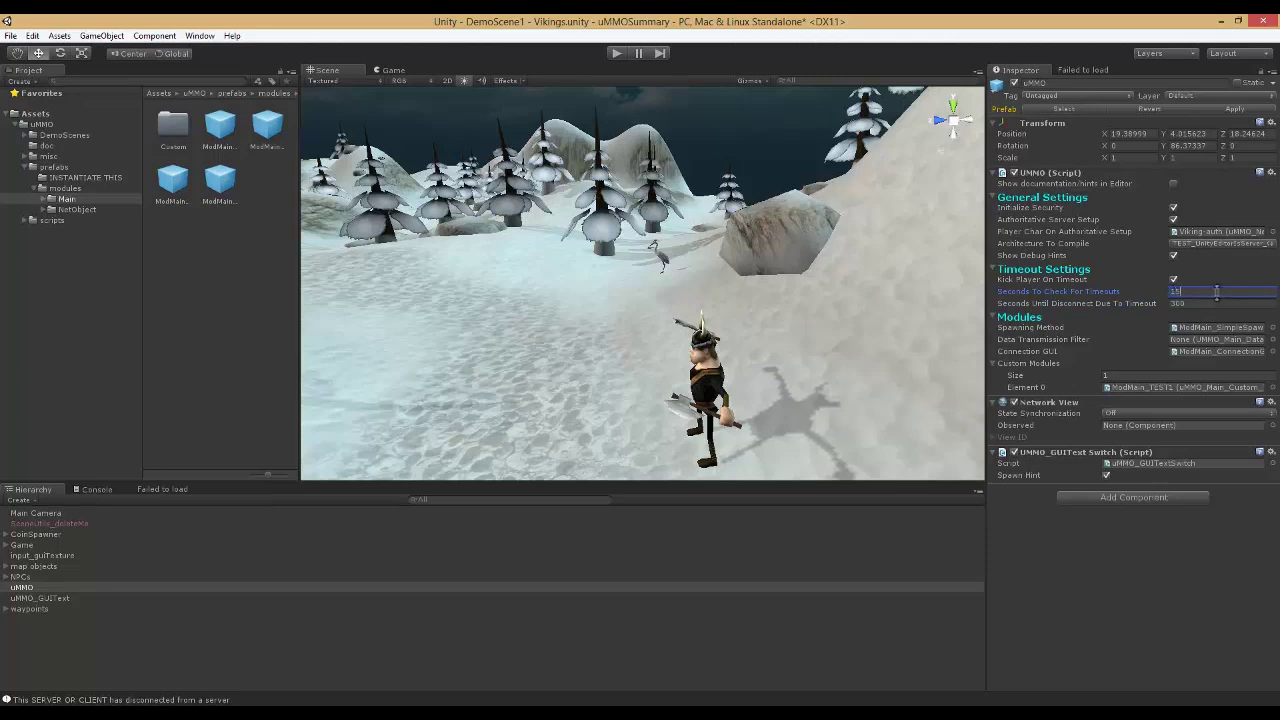
Switch Show Debug Hints off, check the Game view, switch the option back on and return to the Scene view.
{"action": "left_click", "coordinate": [1229, 259]}
{"action": "left_click", "coordinate": [1229, 259]}
{"action": "left_click", "coordinate": [391, 70]}
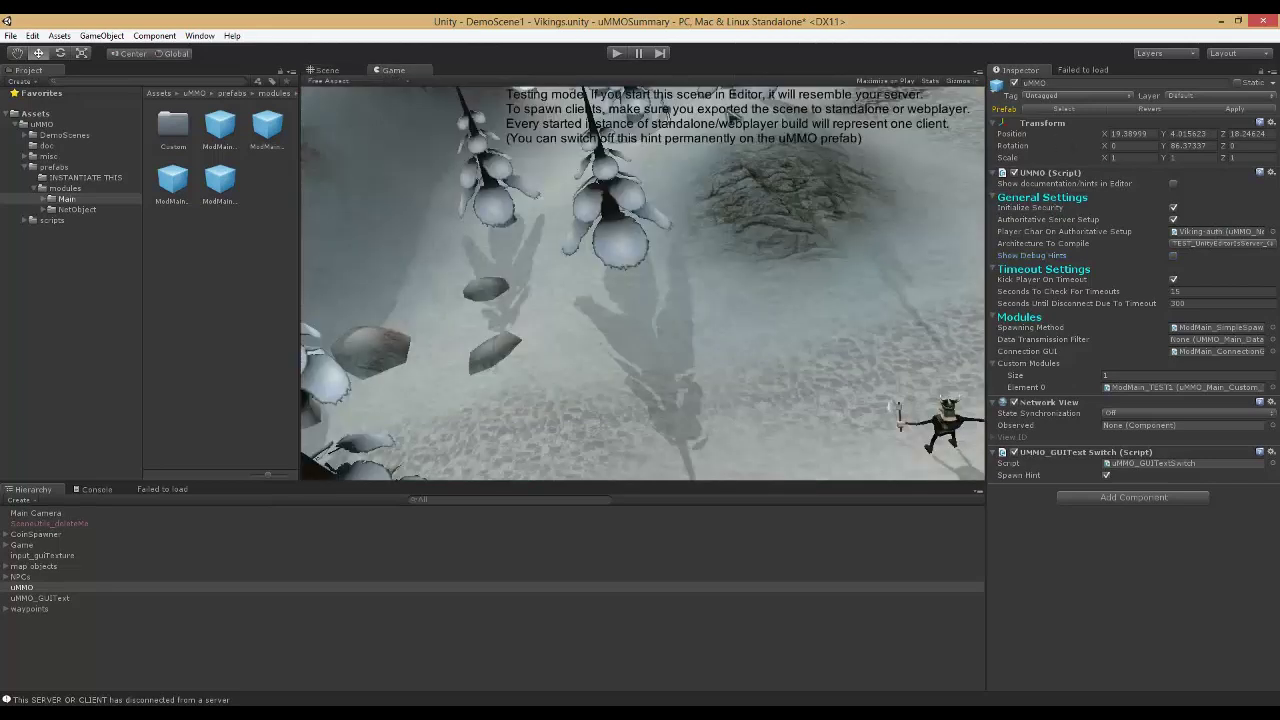
{"action": "left_click", "coordinate": [1174, 256]}
{"action": "left_click", "coordinate": [338, 71]}
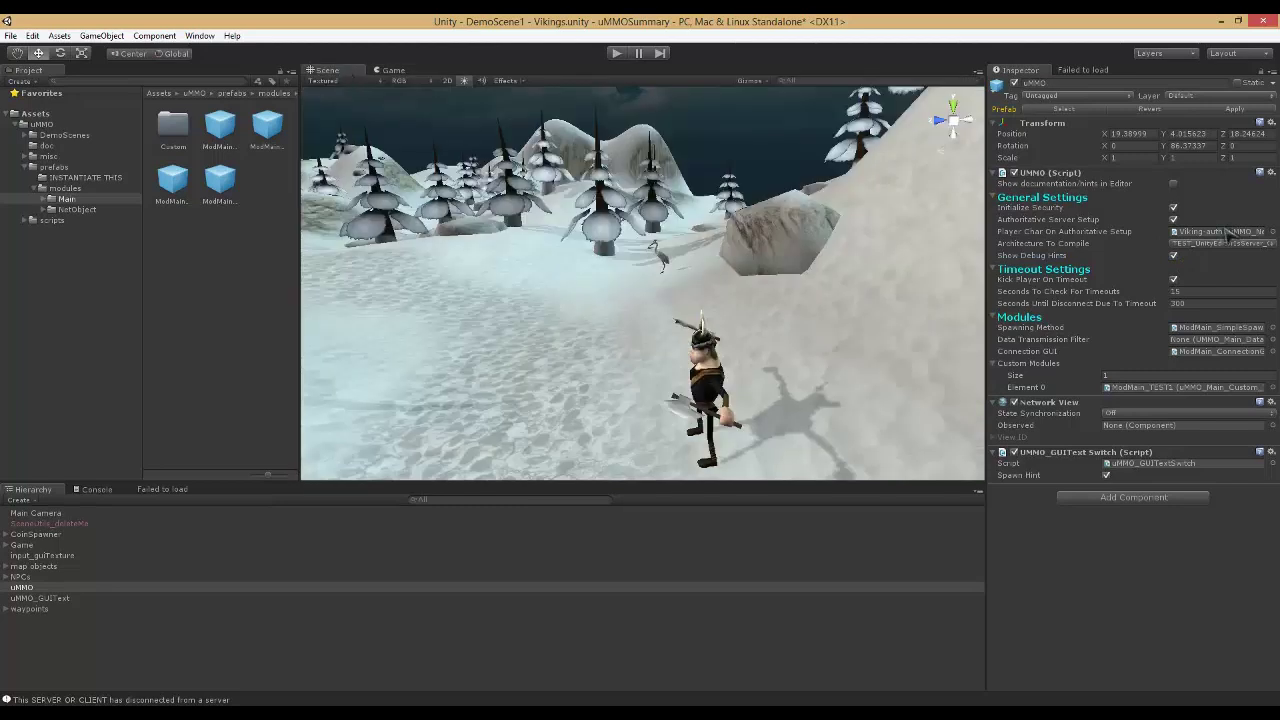
Toggle Authoritative Server Setup and the editor documentation hints on the uMMO object, restoring both to their original states.
{"action": "left_click", "coordinate": [1173, 219]}
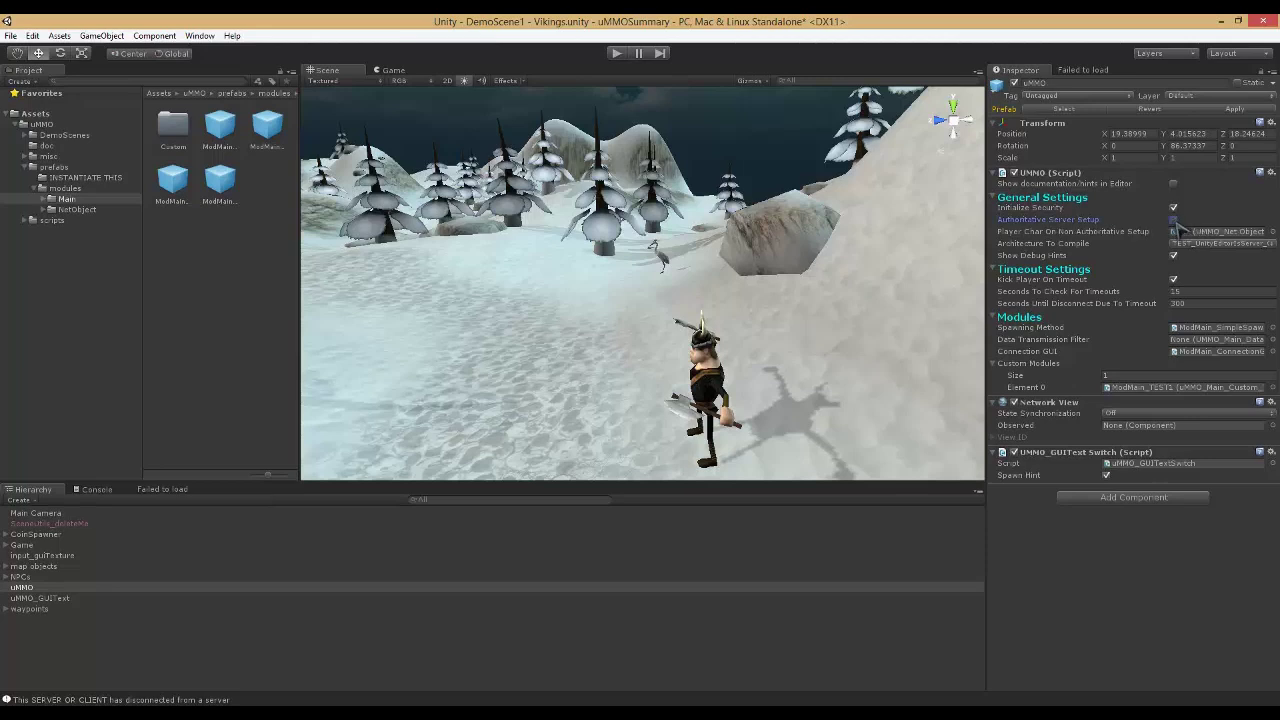
{"action": "left_click", "coordinate": [1174, 219]}
{"action": "left_click", "coordinate": [1174, 220]}
{"action": "left_click", "coordinate": [1175, 220]}
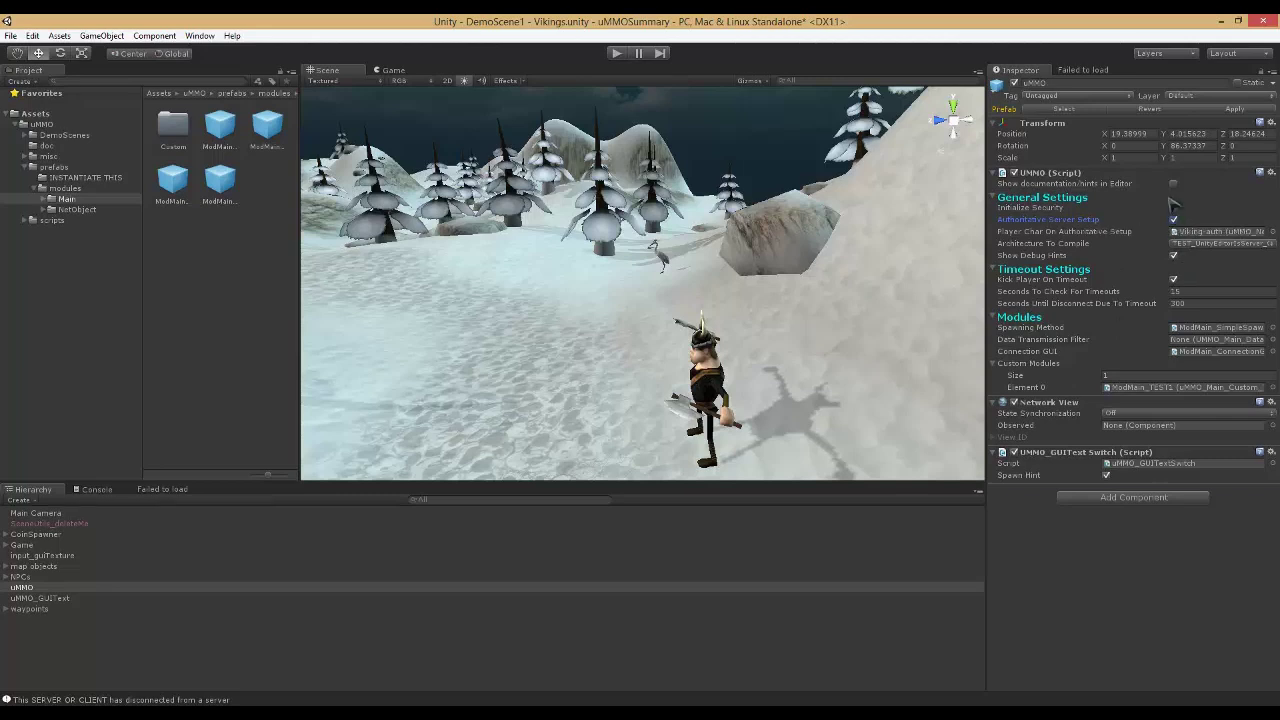
{"action": "left_click", "coordinate": [1174, 184]}
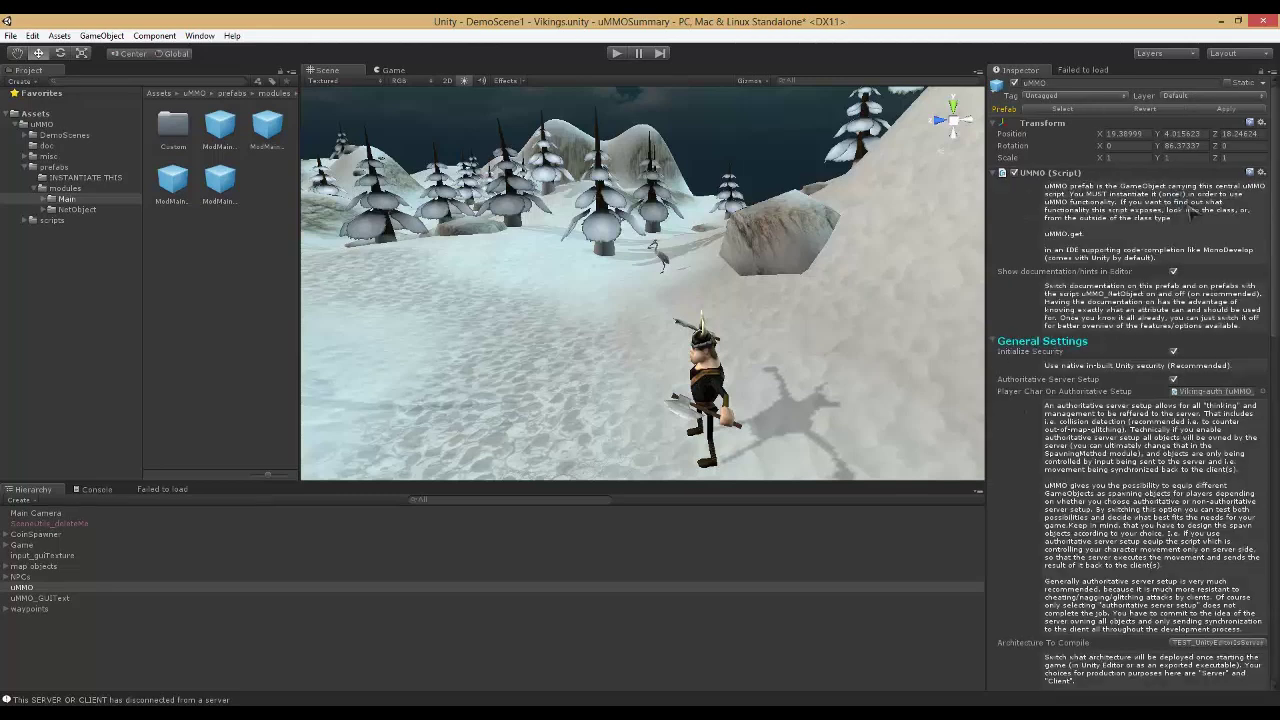
{"action": "left_click", "coordinate": [1176, 272]}
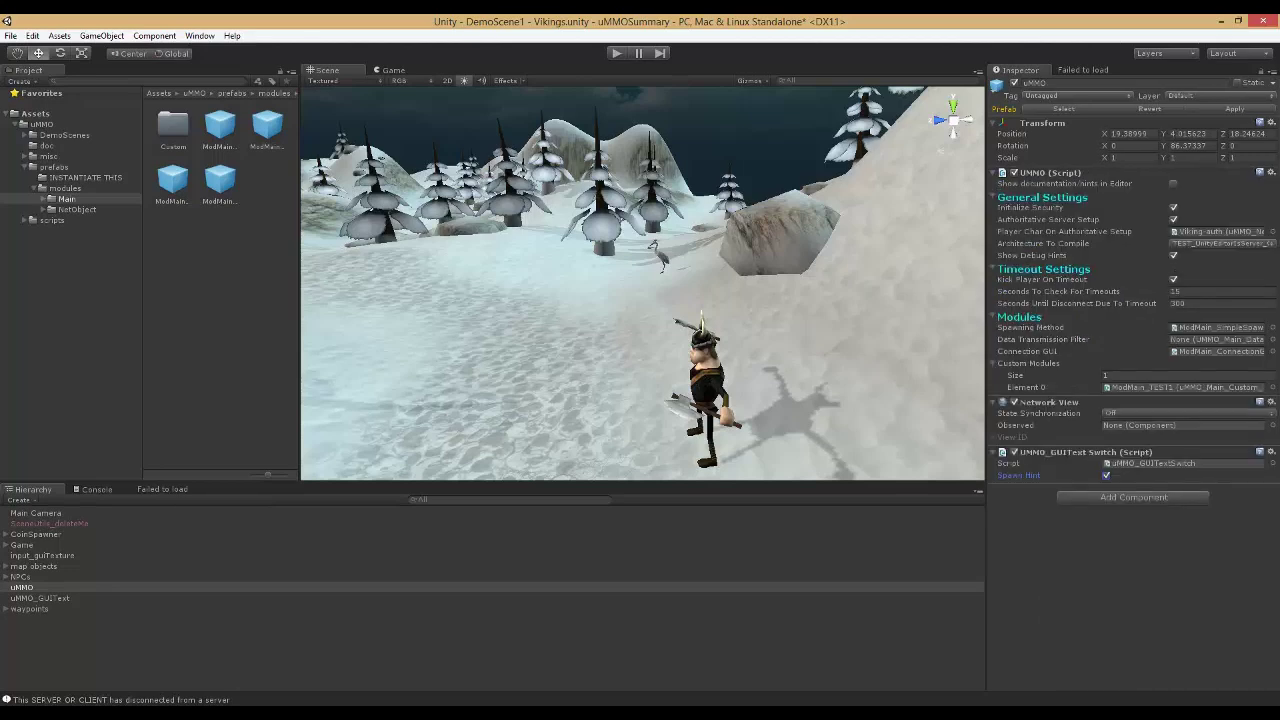
Examine the text of the uMMO_GUIText object and how it appears in the Game view.
{"action": "left_click", "coordinate": [131, 600]}
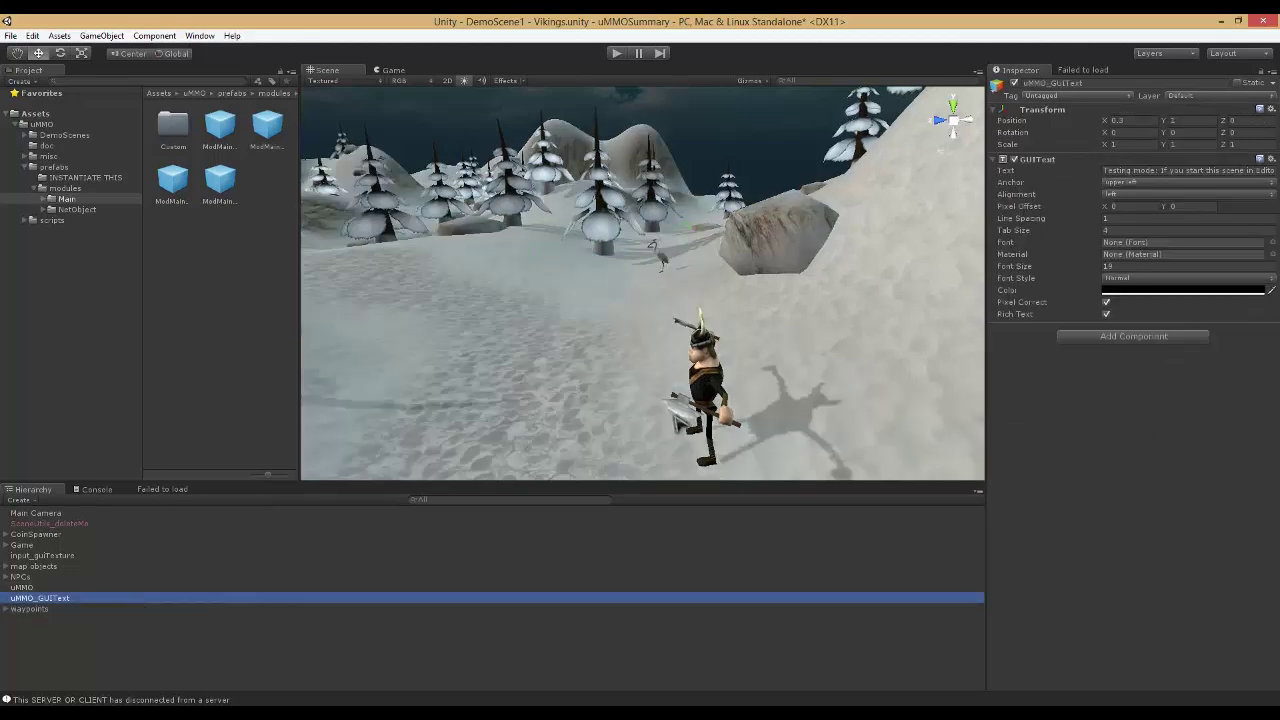
{"action": "left_click", "coordinate": [97, 588]}
{"action": "left_click", "coordinate": [106, 598]}
{"action": "left_click", "coordinate": [1144, 170]}
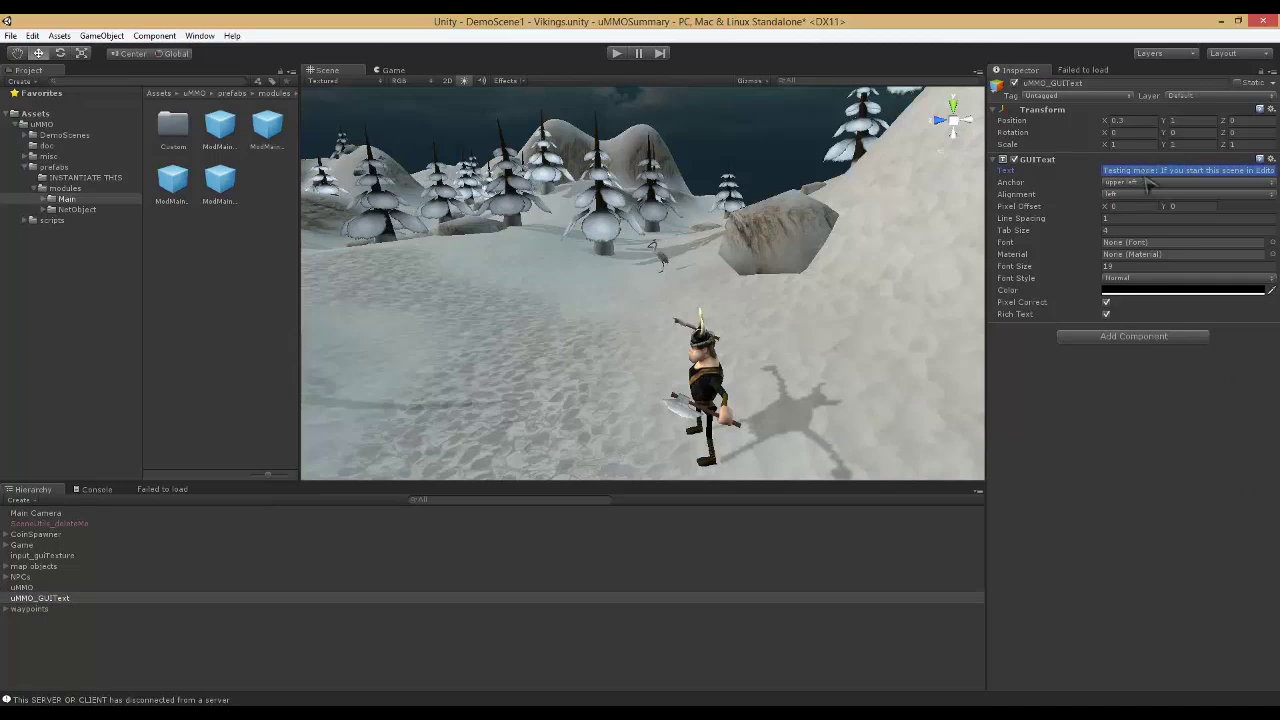
{"action": "left_click", "coordinate": [415, 71]}
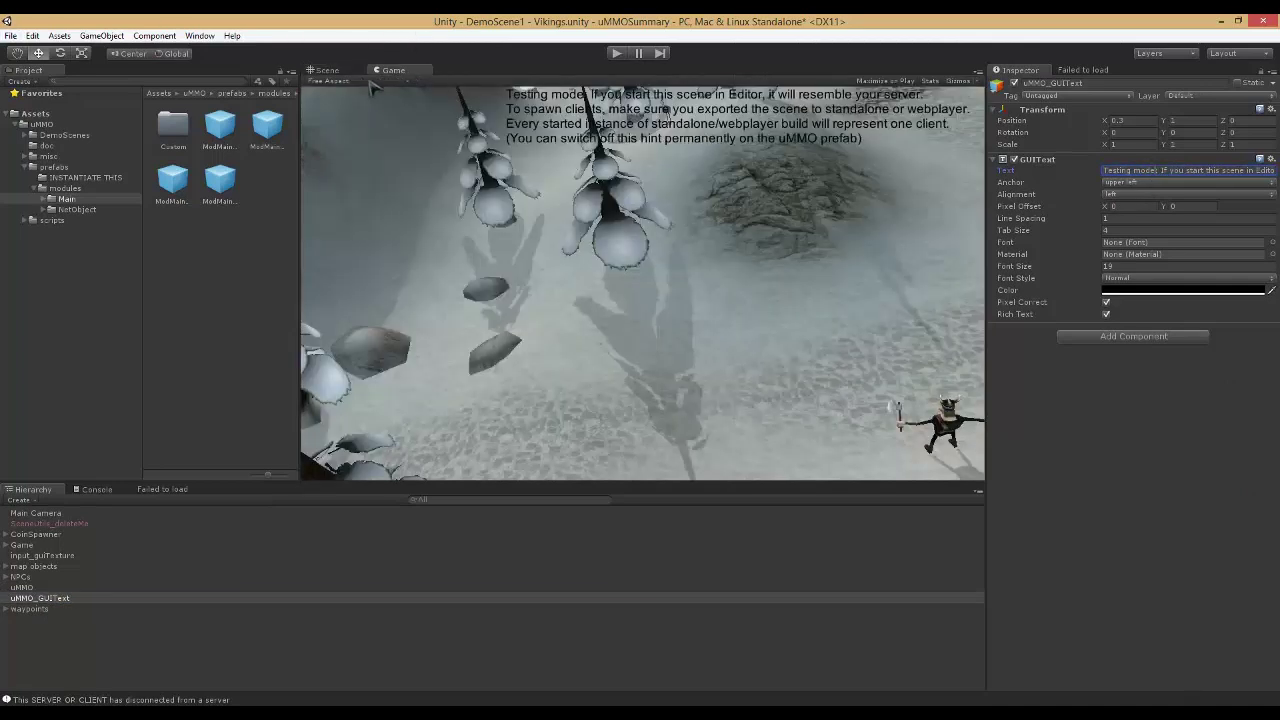
{"action": "left_click", "coordinate": [330, 71]}
Try to replace the hint text of the uMMO_GUIText object.
{"action": "left_click", "coordinate": [1180, 171]}
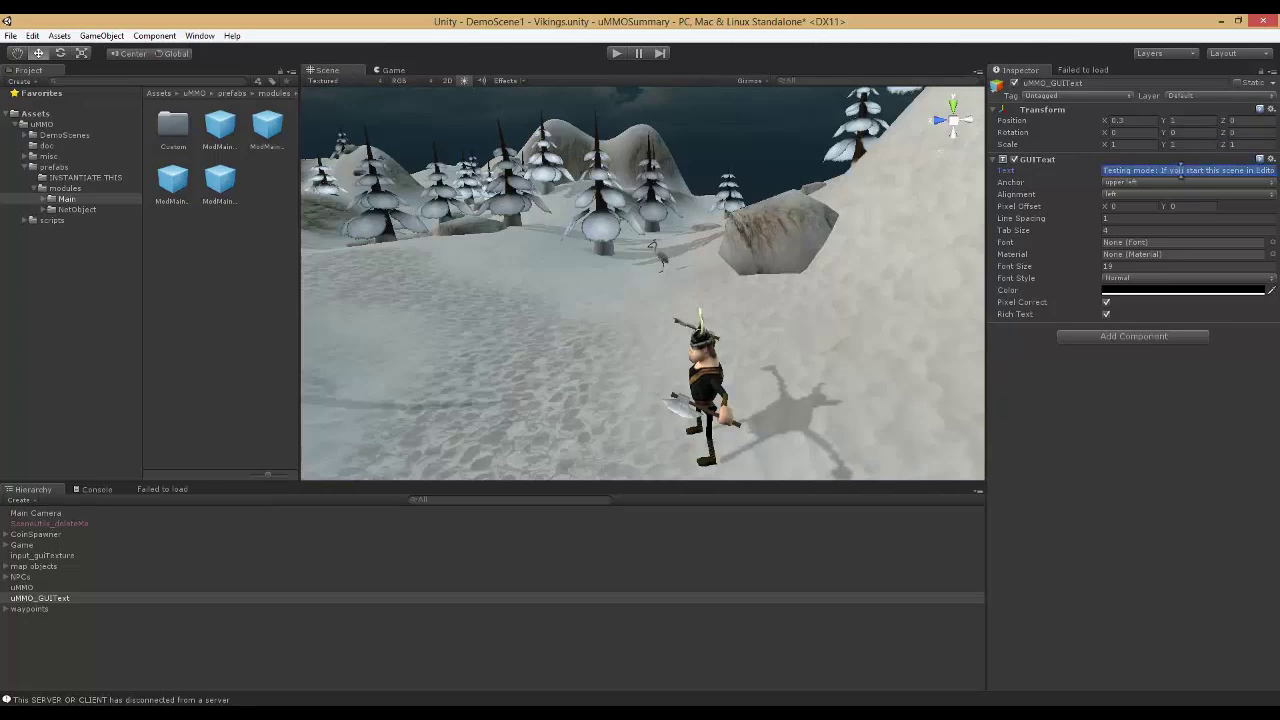
{"action": "key", "text": "BackSpace"}
{"action": "left_click", "coordinate": [1180, 171]}
{"action": "type", "text": "C"}
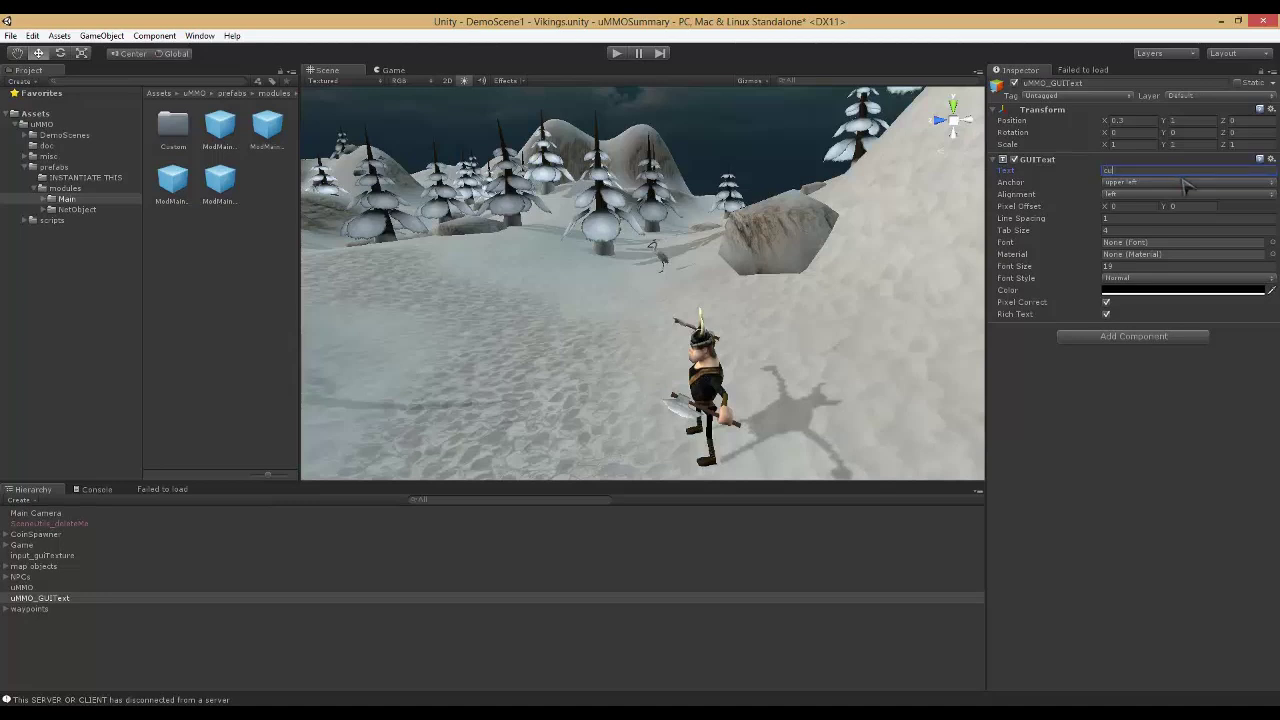
{"action": "key", "text": "Escape"}
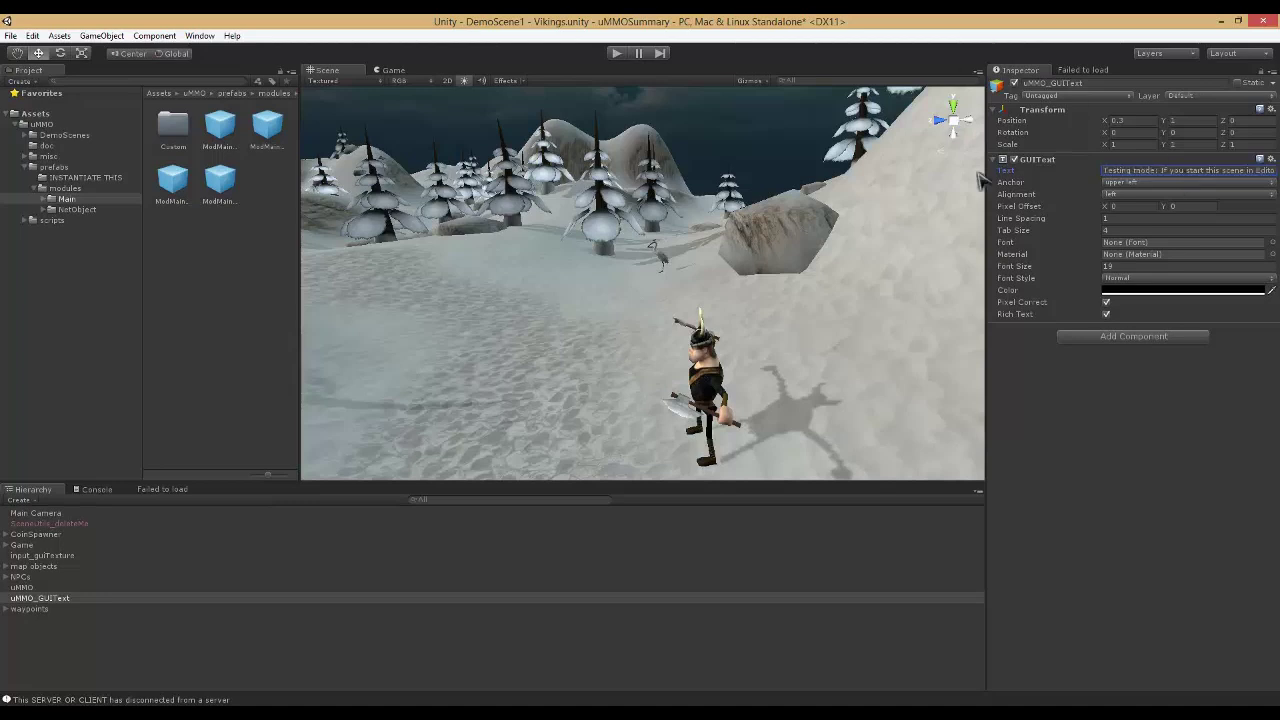
Delete the uMMO_GUIText object from the Vikings scene and save the scene.
{"action": "left_click", "coordinate": [34, 598]}
{"action": "key", "text": "Delete"}
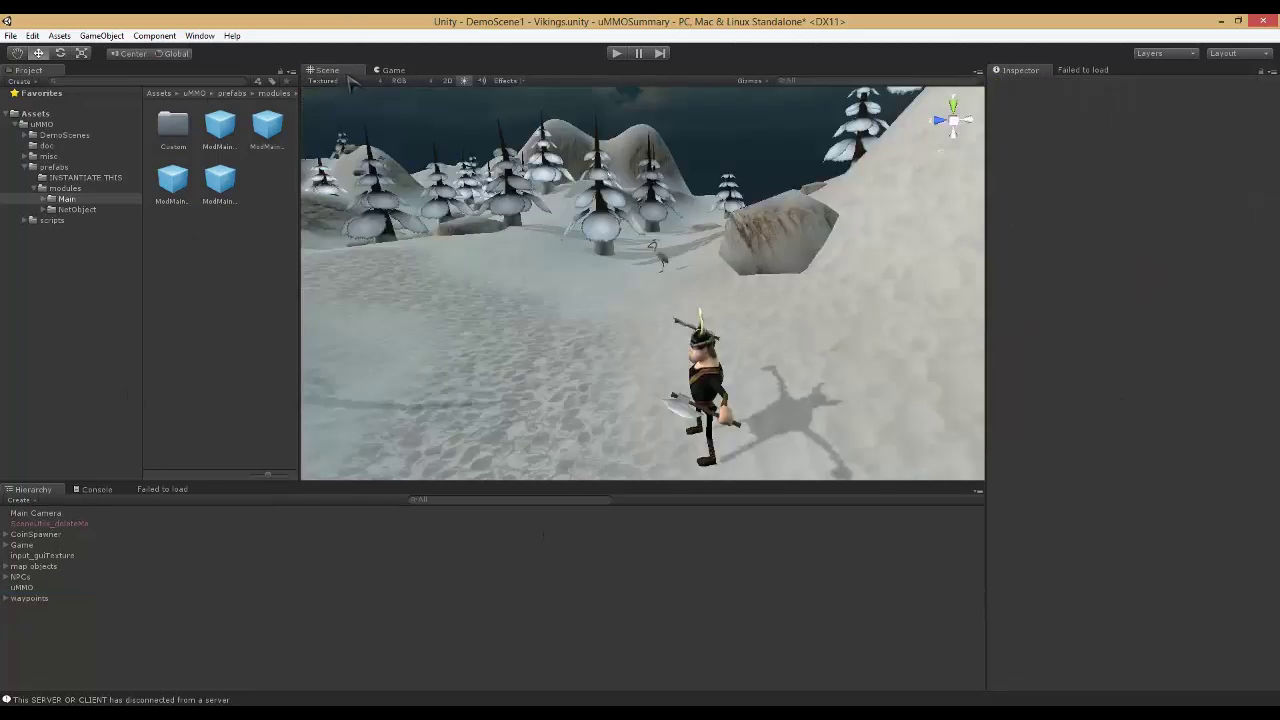
{"action": "key", "text": "ctrl+s"}
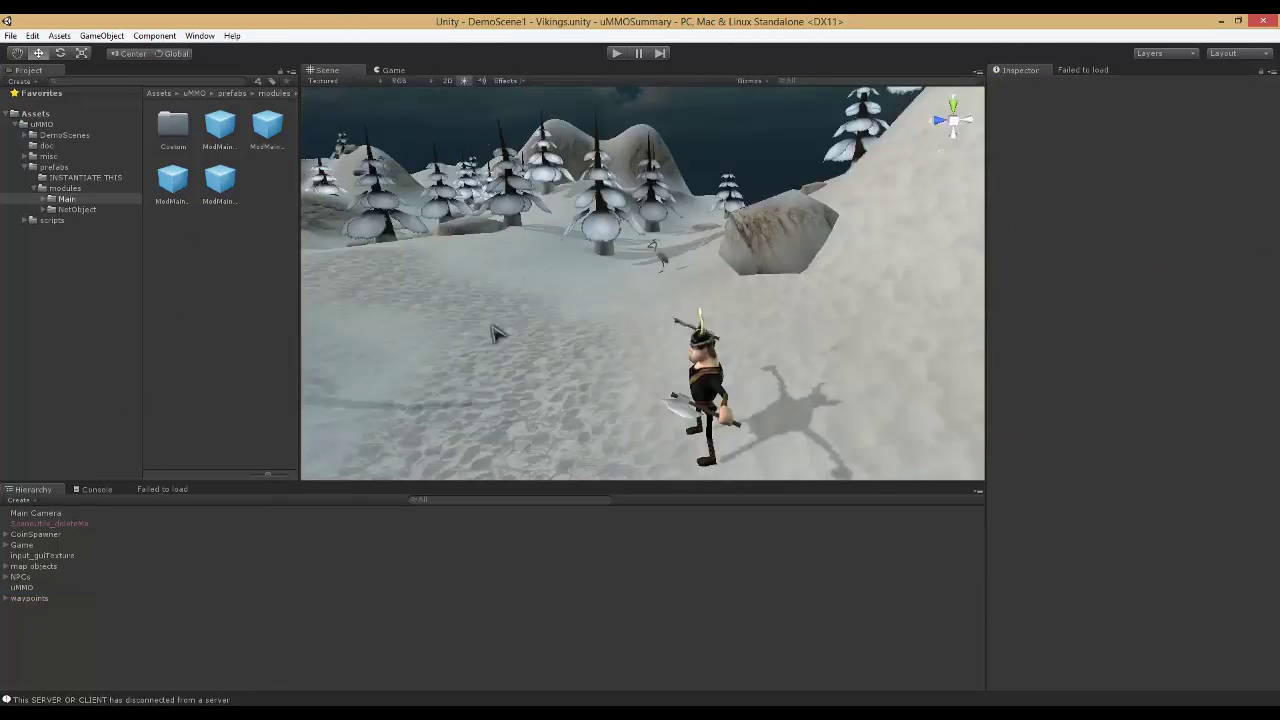
Open the DemoScene2 - AreaOfInterest scene from the DemoScenes folder.
{"action": "right_click_drag", "start_coordinate": [740, 254], "coordinate": [702, 281]}
{"action": "left_click_drag", "start_coordinate": [702, 283], "coordinate": [895, 243], "text": "alt"}
{"action": "right_click_drag", "start_coordinate": [895, 243], "coordinate": [894, 243]}
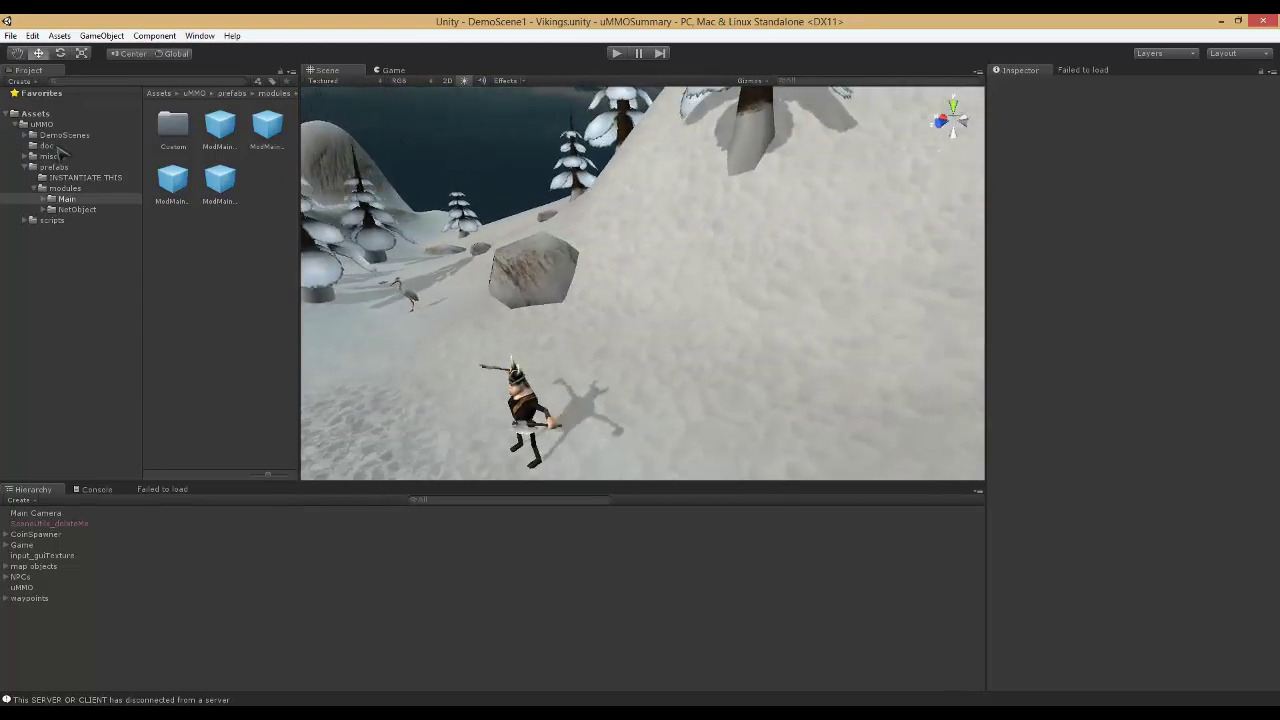
{"action": "left_click", "coordinate": [25, 167]}
{"action": "left_click", "coordinate": [45, 135]}
{"action": "left_click", "coordinate": [52, 126]}
{"action": "left_click", "coordinate": [84, 137]}
{"action": "double_click", "coordinate": [170, 185]}
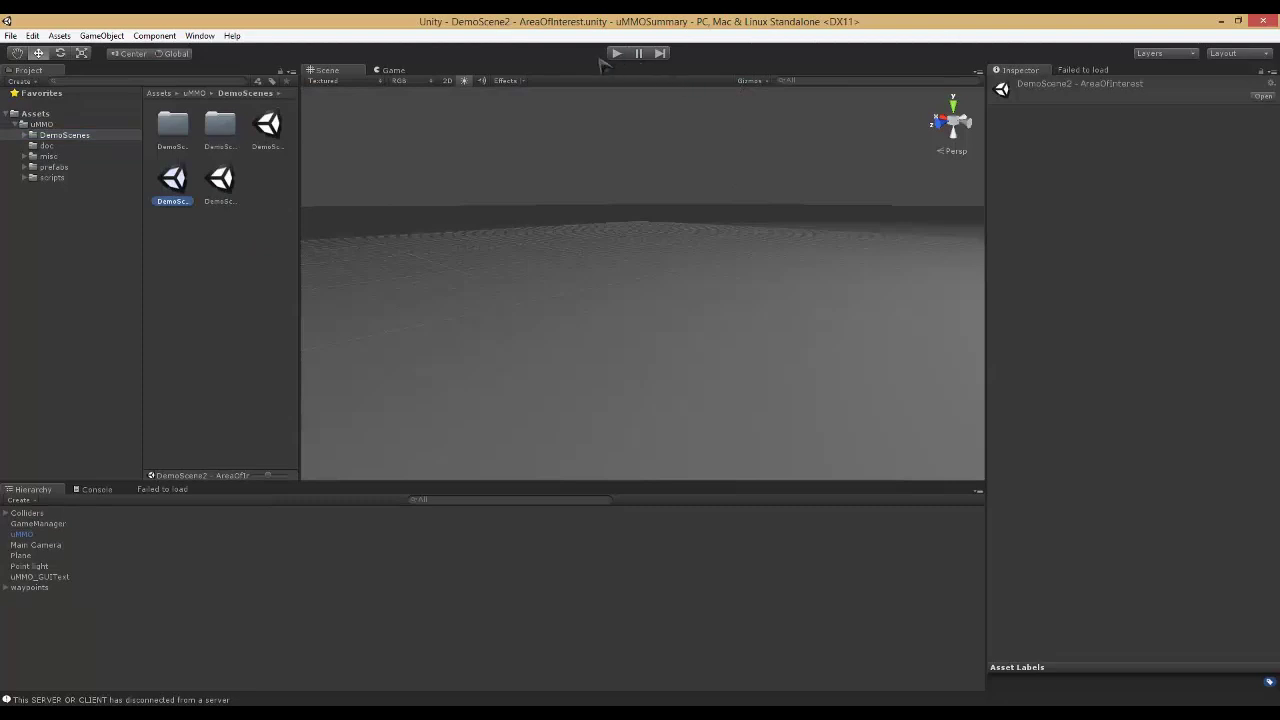
Check the Scenes In Build list in the build settings, and build and run the AreaOfInterest scene.
{"action": "left_click", "coordinate": [11, 35]}
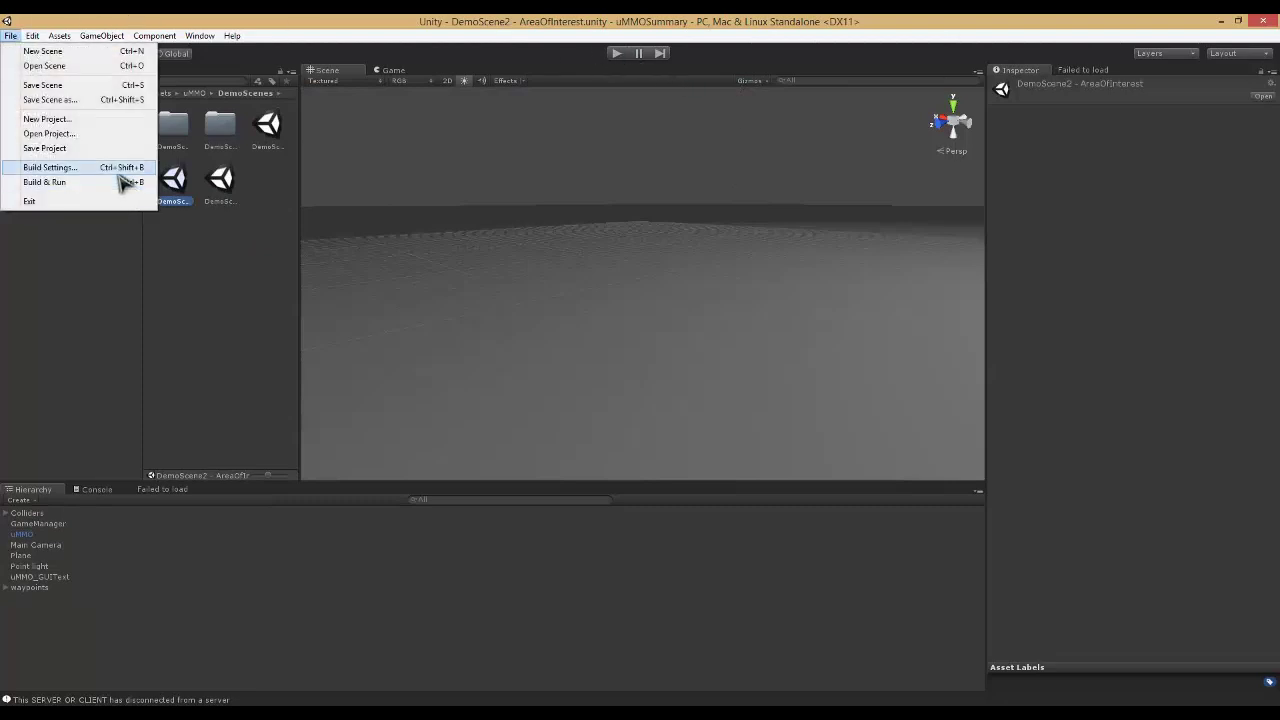
{"action": "left_click", "coordinate": [137, 170]}
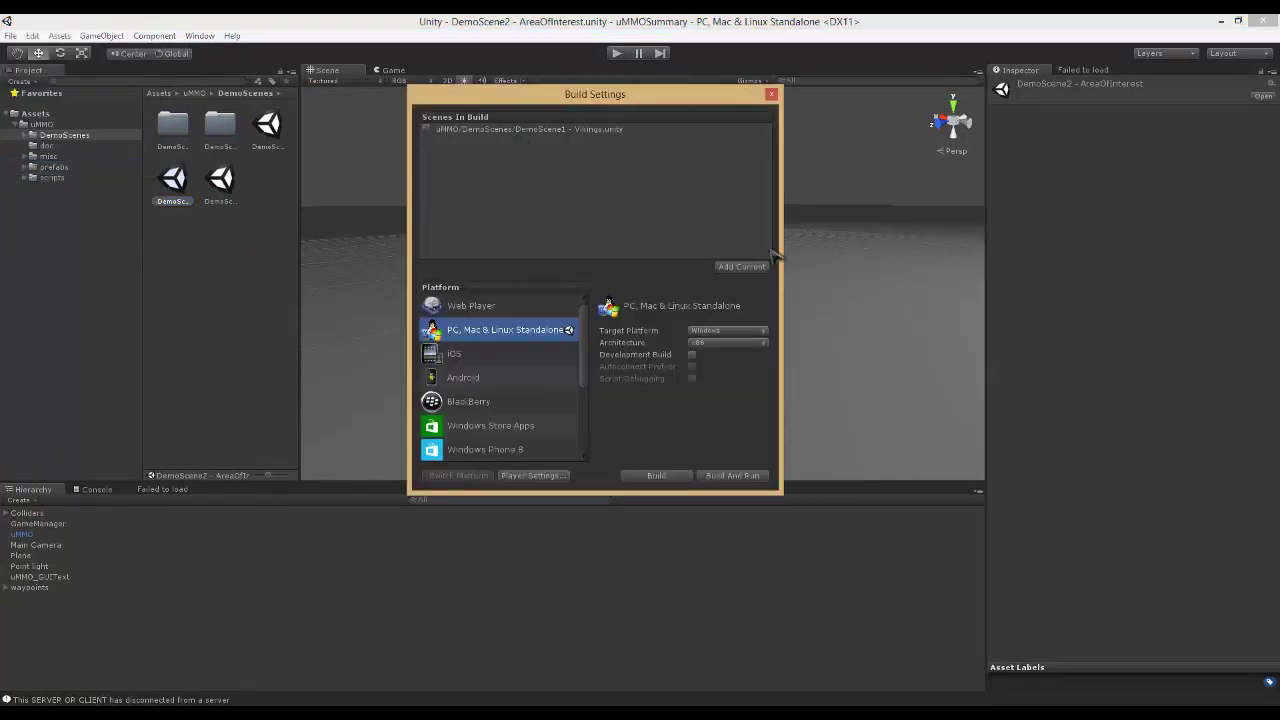
{"action": "left_click", "coordinate": [771, 95]}
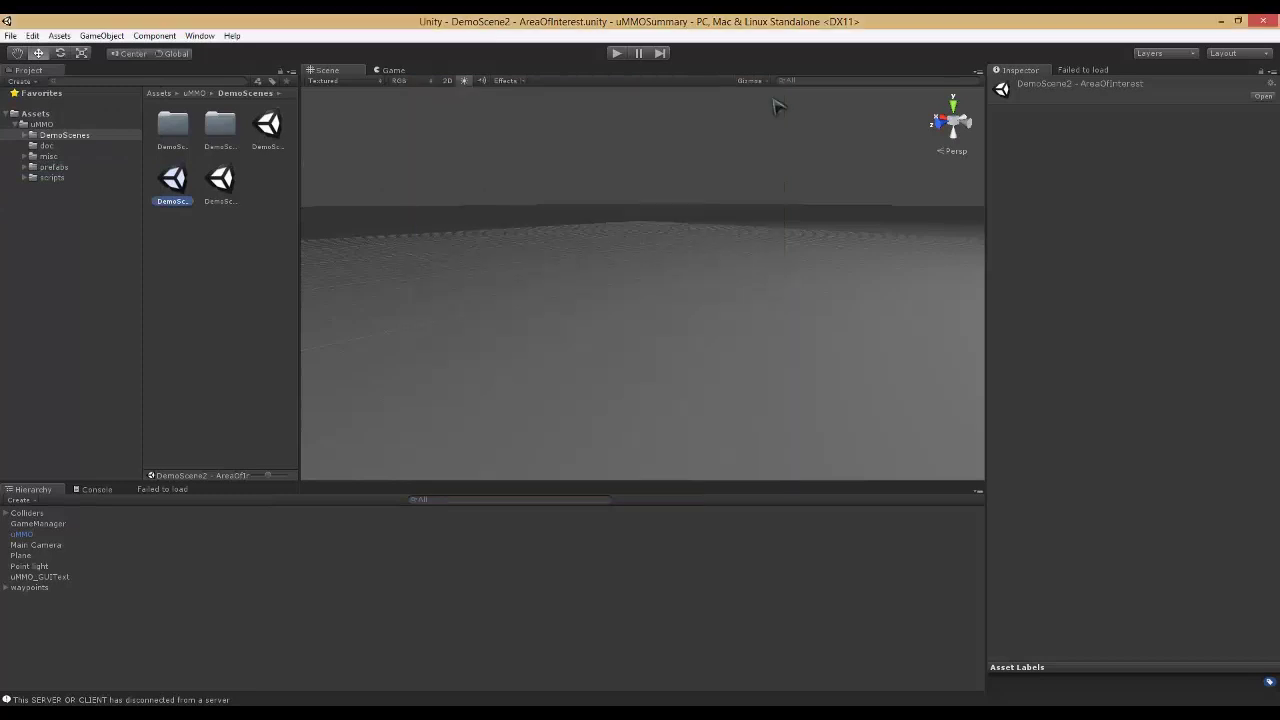
{"action": "left_click", "coordinate": [14, 37]}
{"action": "left_click", "coordinate": [57, 183]}
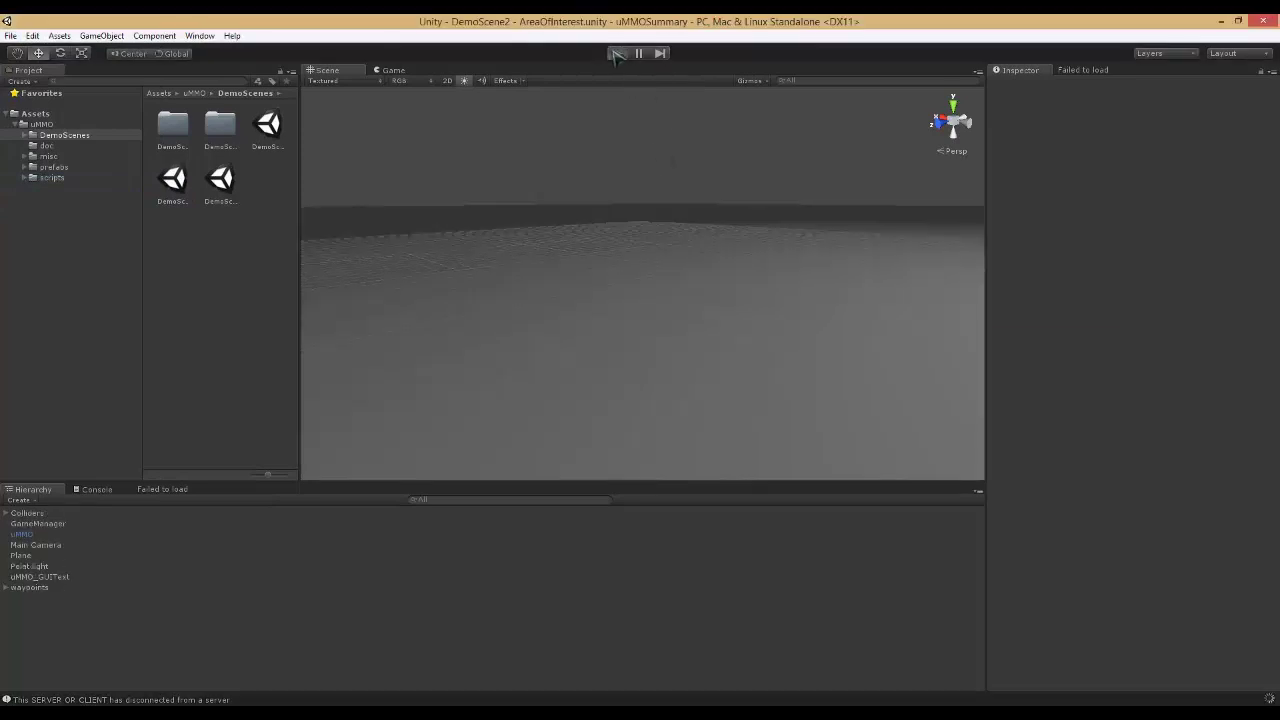
Run the AreaOfInterest scene in the editor as the server and connect the built client to it at 127.0.0.1, port 33334.
{"action": "key", "text": "ctrl+p"}
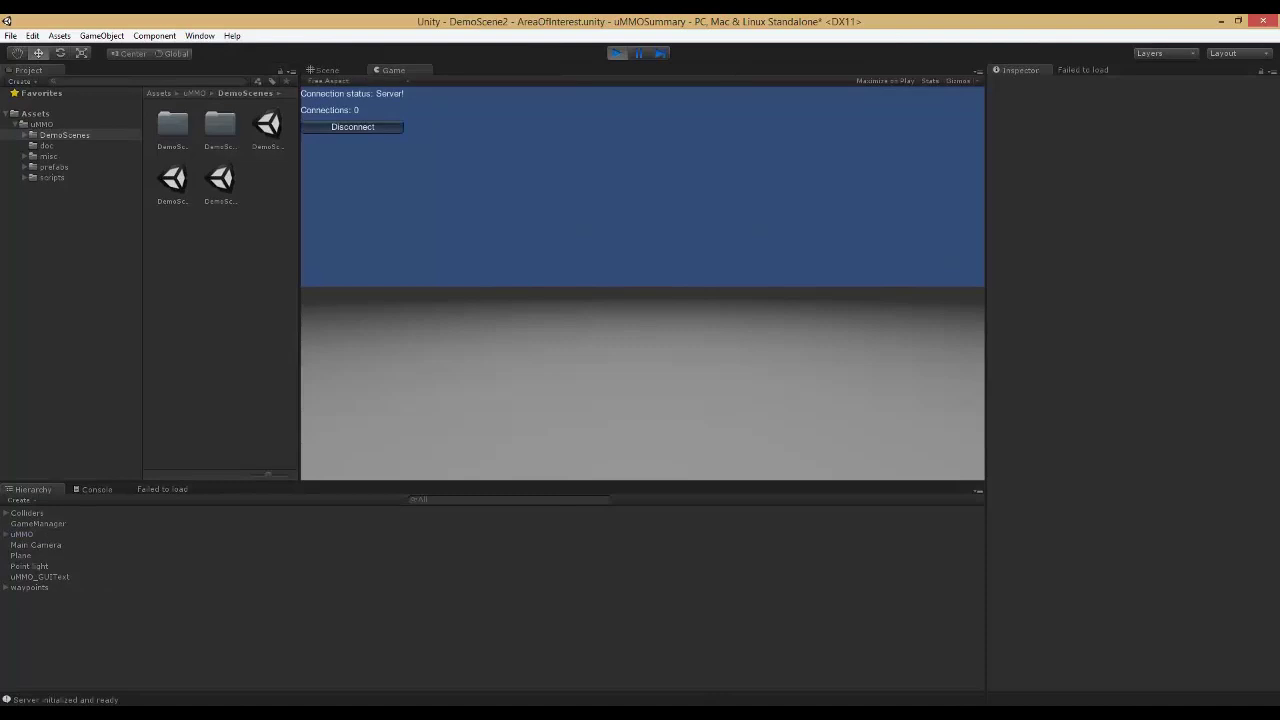
{"action": "left_click", "coordinate": [716, 502]}
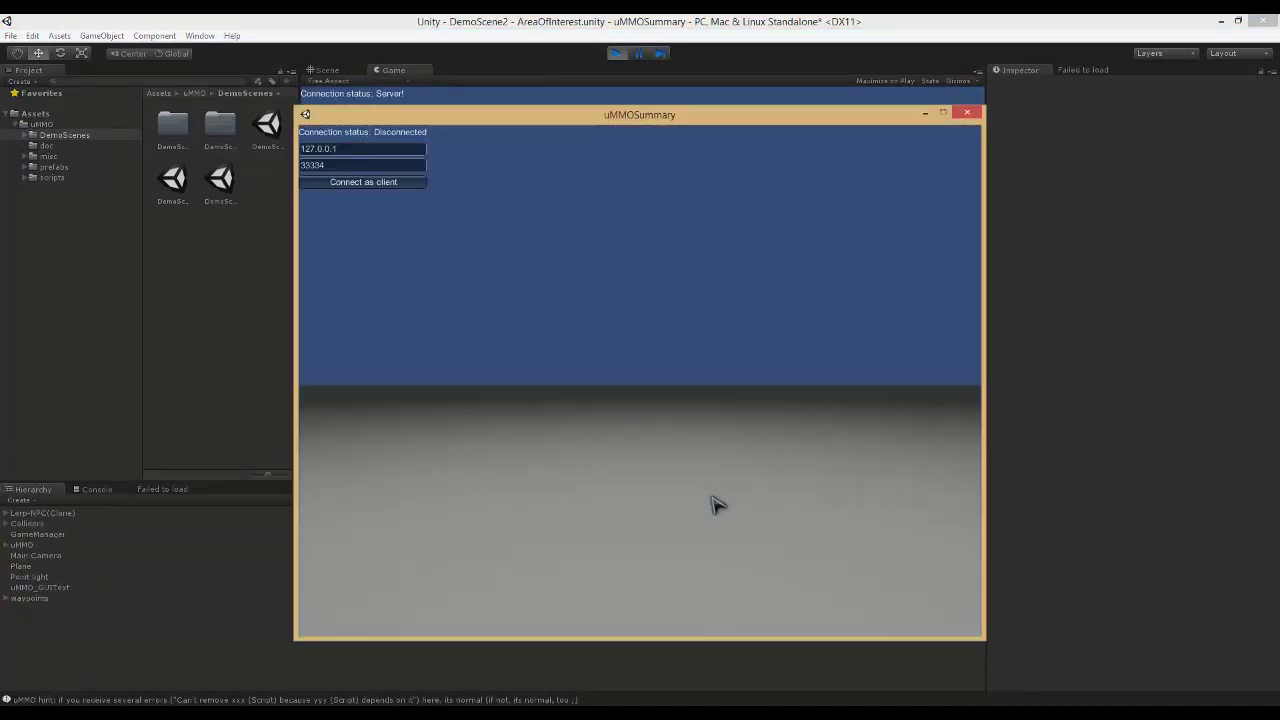
{"action": "left_click", "coordinate": [405, 183]}
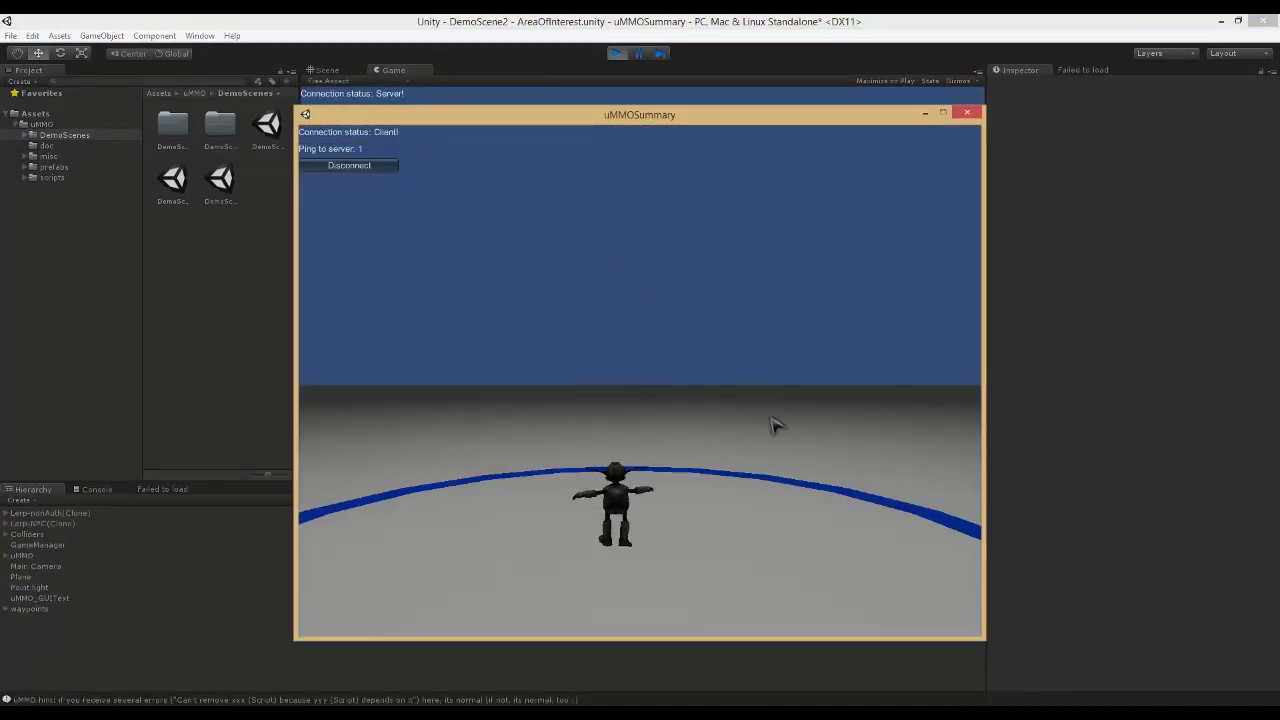
Walk the client character around within its area of interest, and end the test by closing the client and stopping the scene.
{"action": "key", "text": "w"}
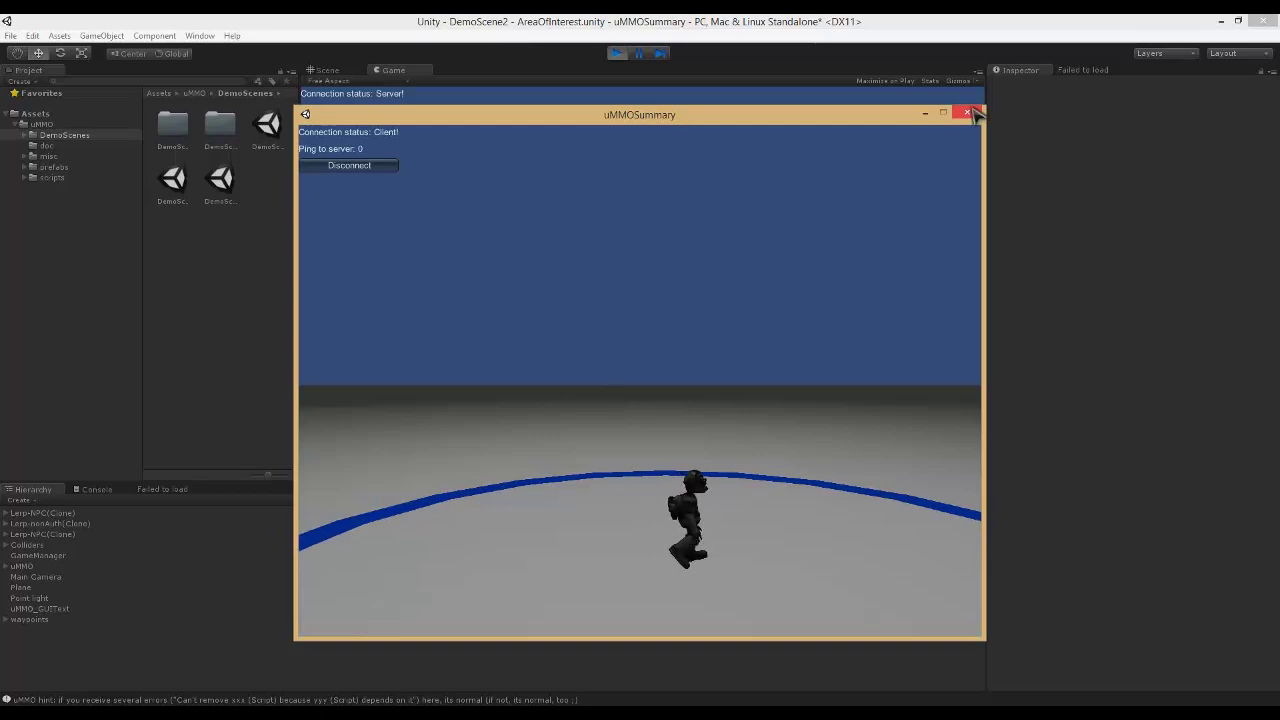
{"action": "left_click", "coordinate": [967, 113]}
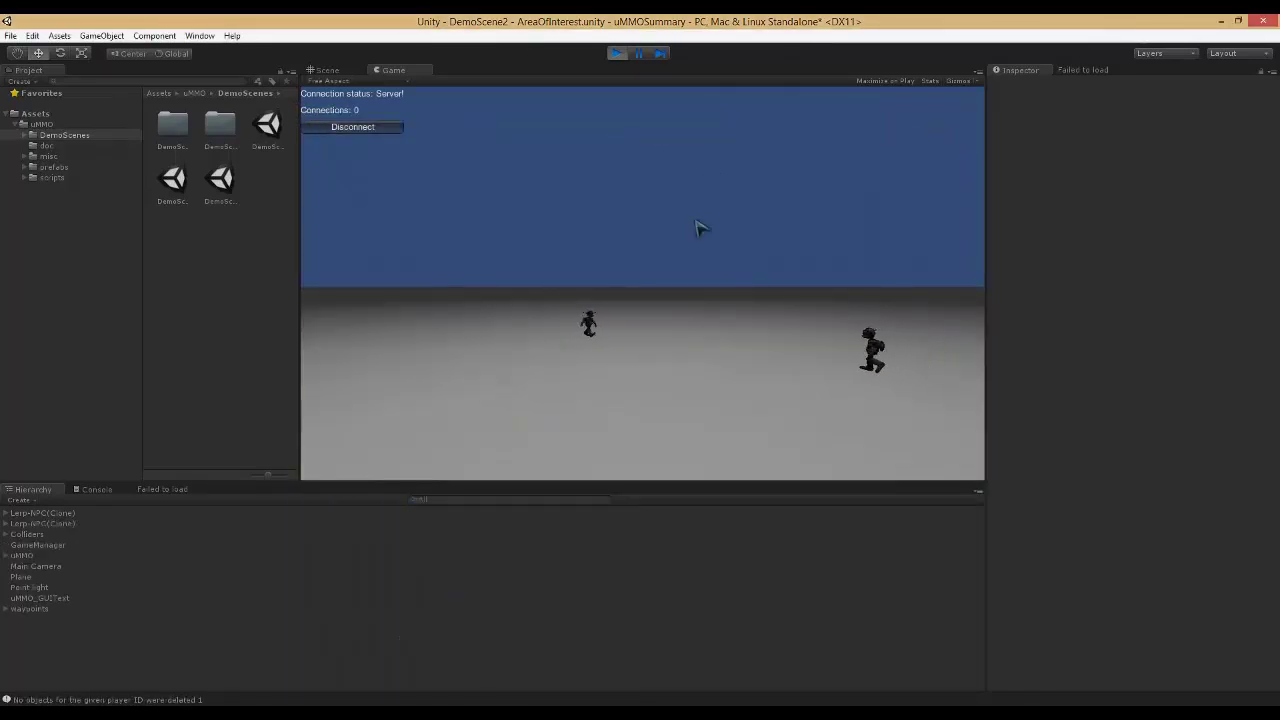
{"action": "left_click", "coordinate": [616, 54]}
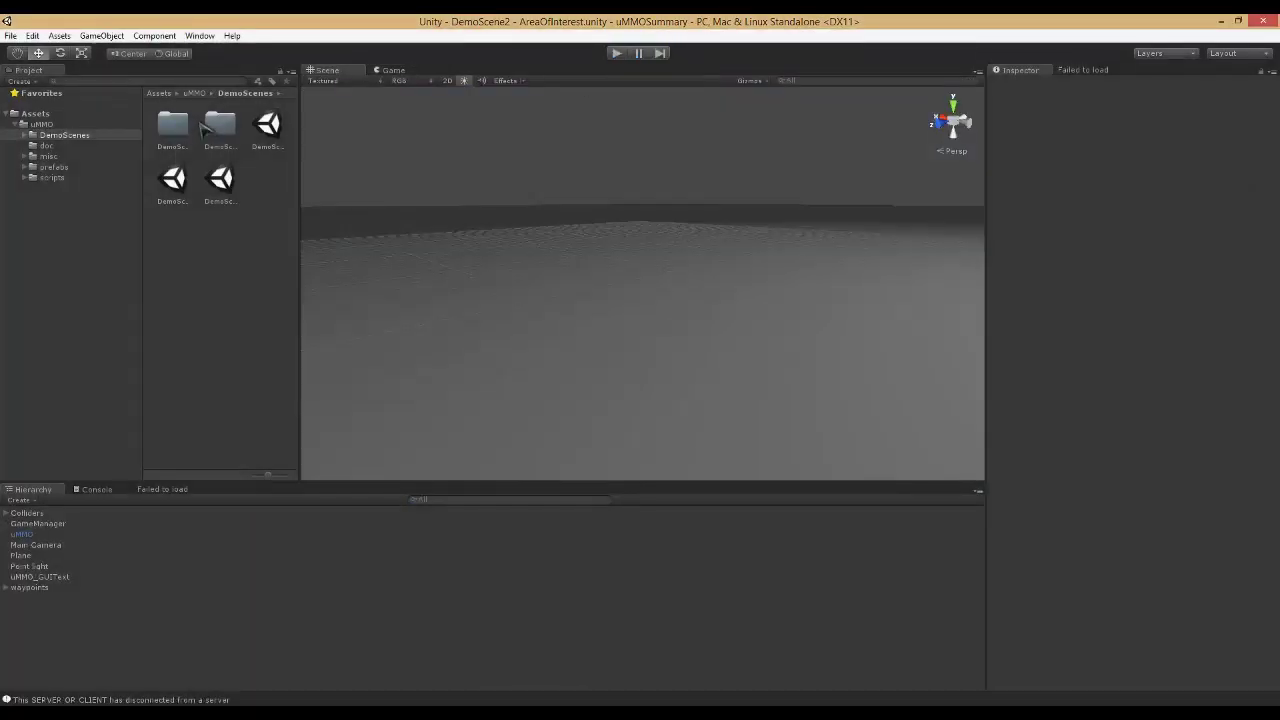
Open the DemoScene2 - DynamicCharSetup scene, and build and run it as the only scene in the build, replacing asd.exe on the Desktop.
{"action": "double_click", "coordinate": [238, 197]}
{"action": "left_click", "coordinate": [12, 37]}
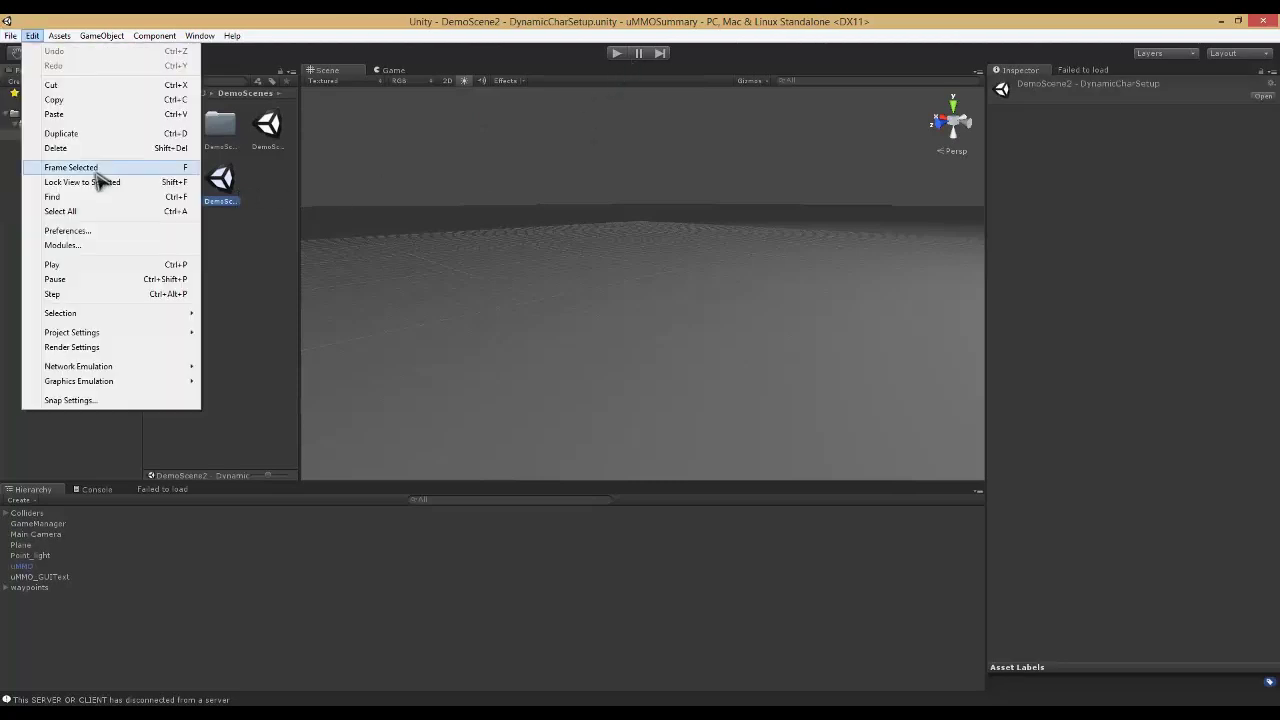
{"action": "left_click", "coordinate": [128, 168]}
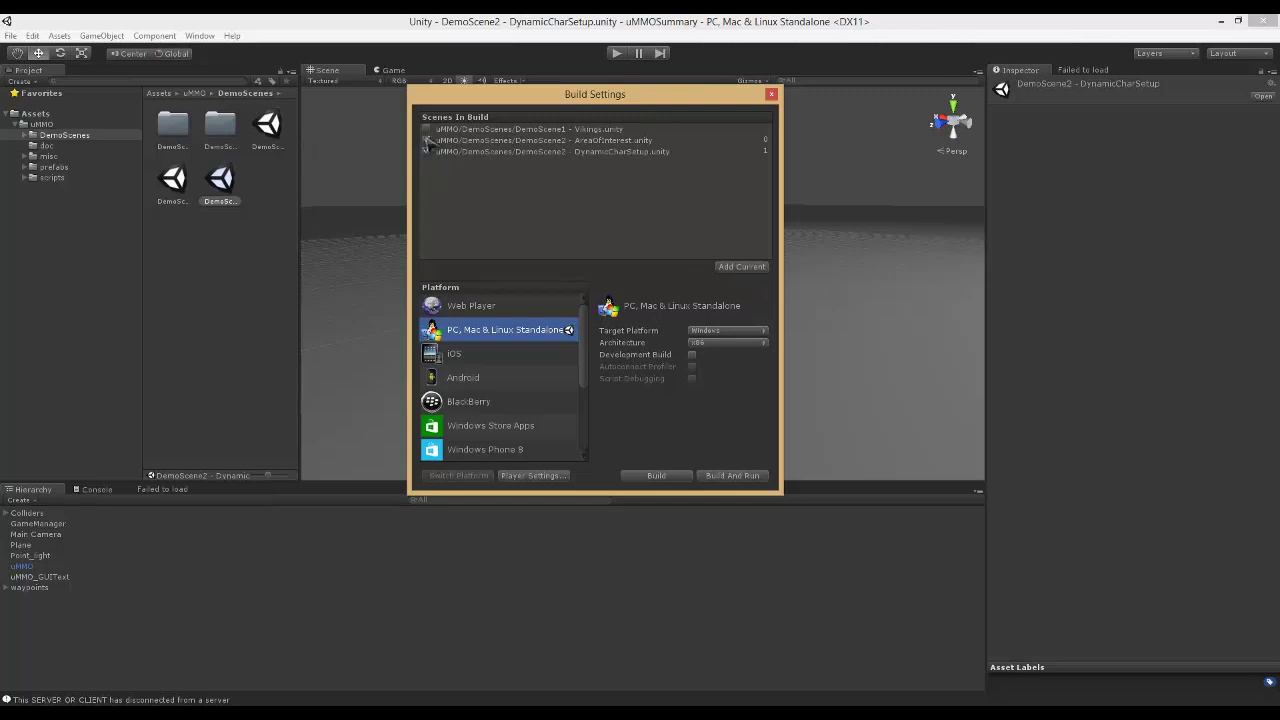
{"action": "left_click", "coordinate": [733, 476]}
{"action": "left_click", "coordinate": [737, 467]}
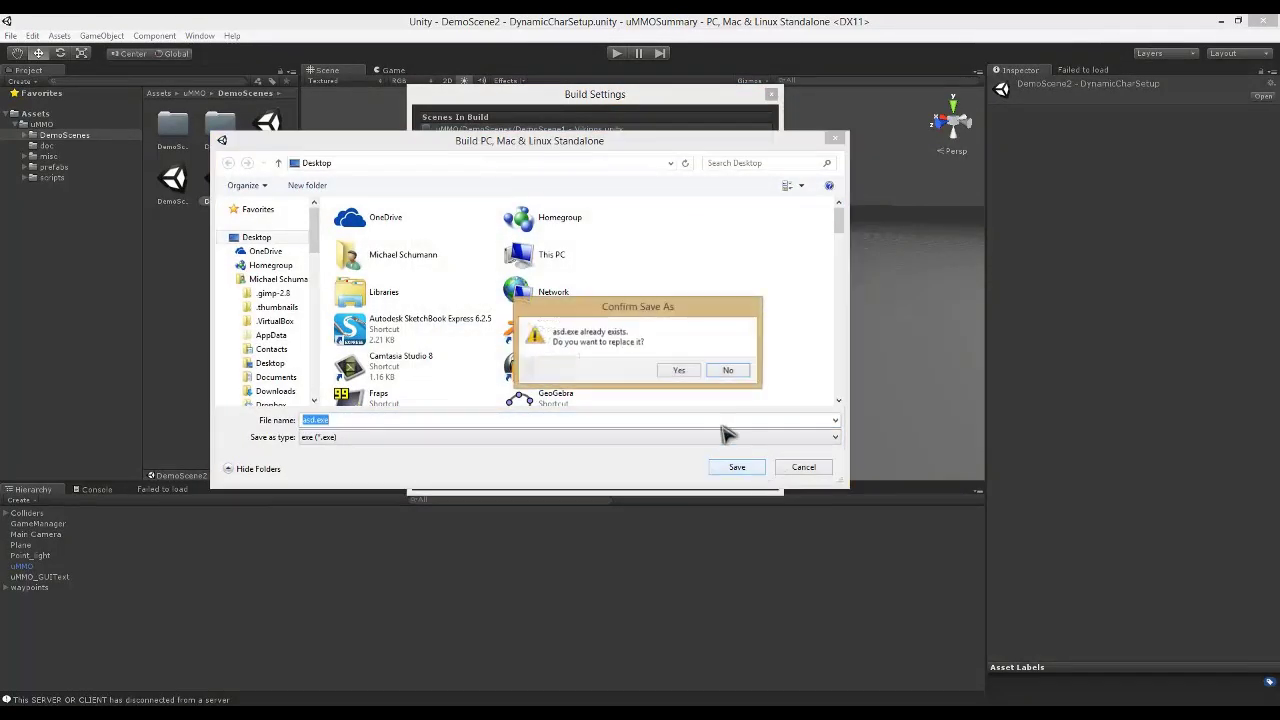
{"action": "left_click", "coordinate": [686, 369]}
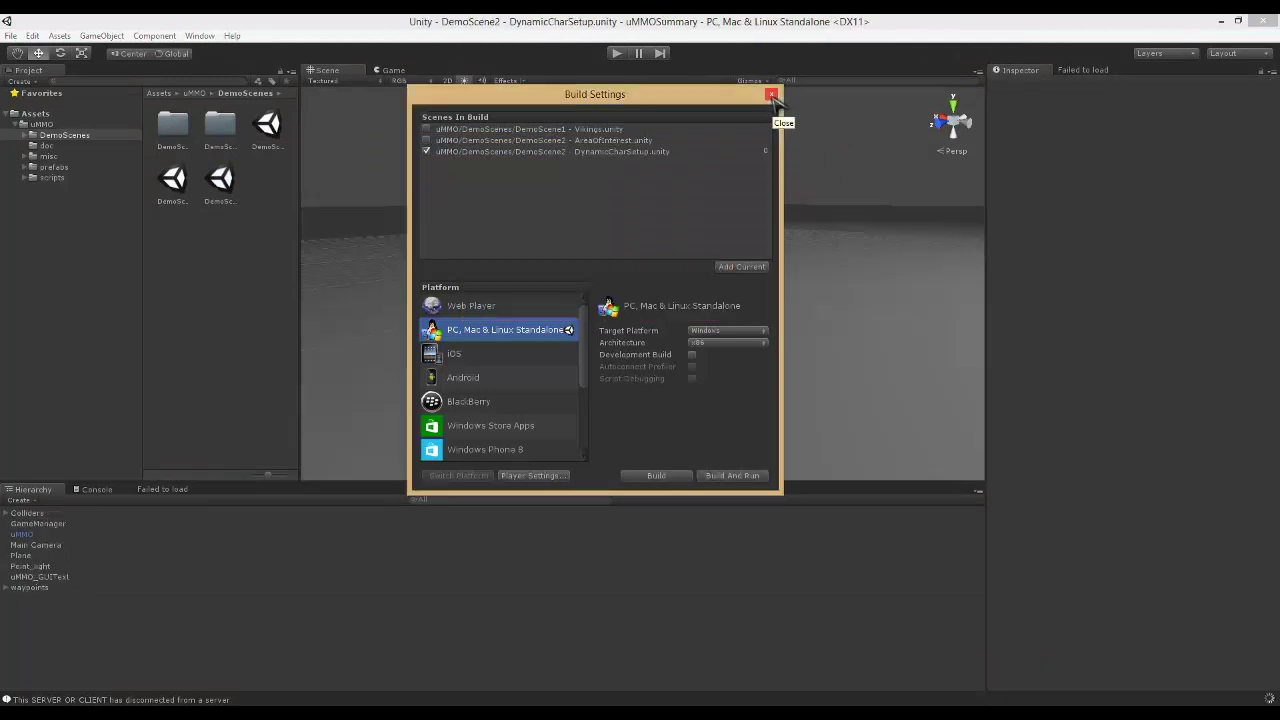
{"action": "left_click", "coordinate": [771, 95]}
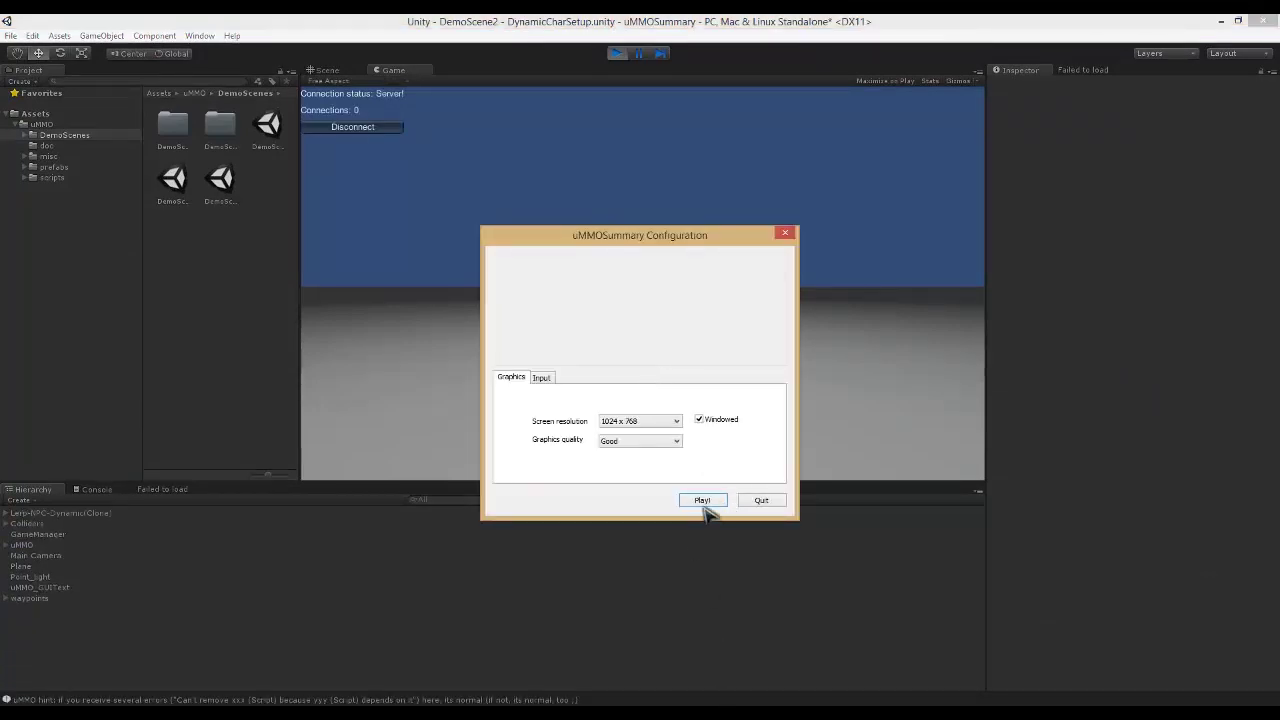
Test the DynamicCharSetup client windowed at 1024 x 768 against the editor server, ending with the client closed and the scene stopped.
{"action": "left_click", "coordinate": [703, 500]}
{"action": "left_click", "coordinate": [318, 184]}
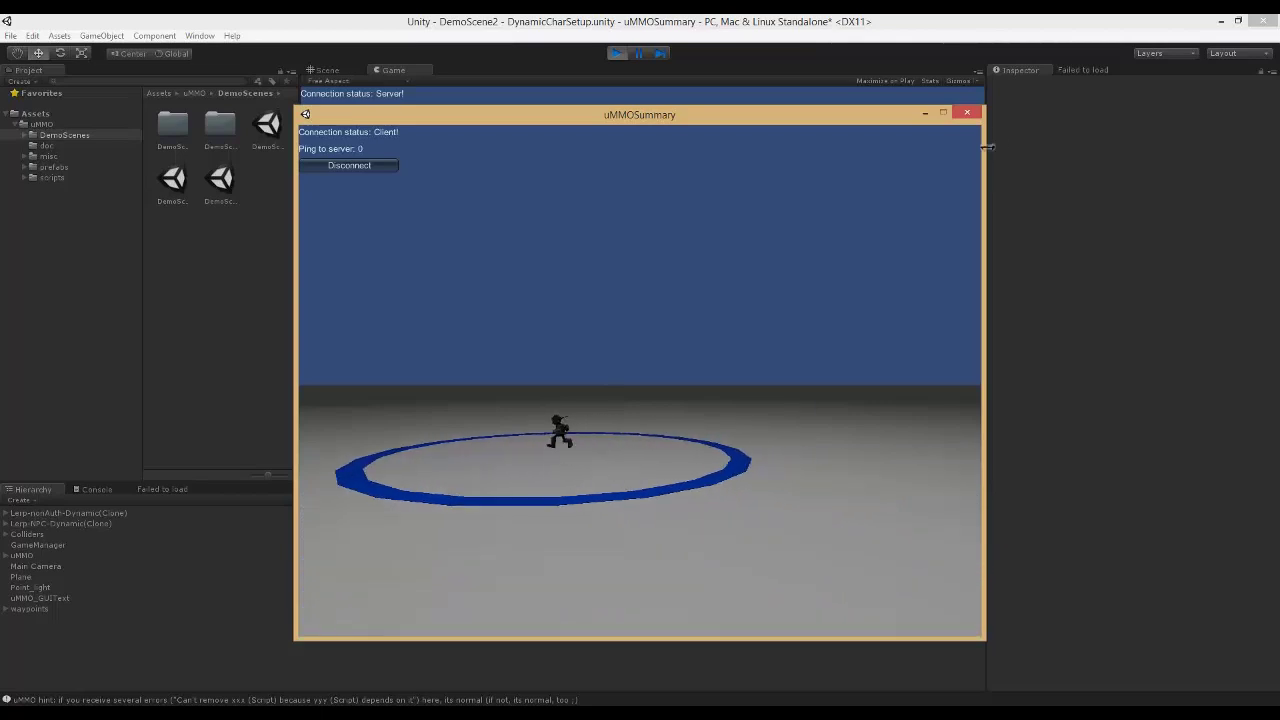
{"action": "left_click", "coordinate": [375, 35]}
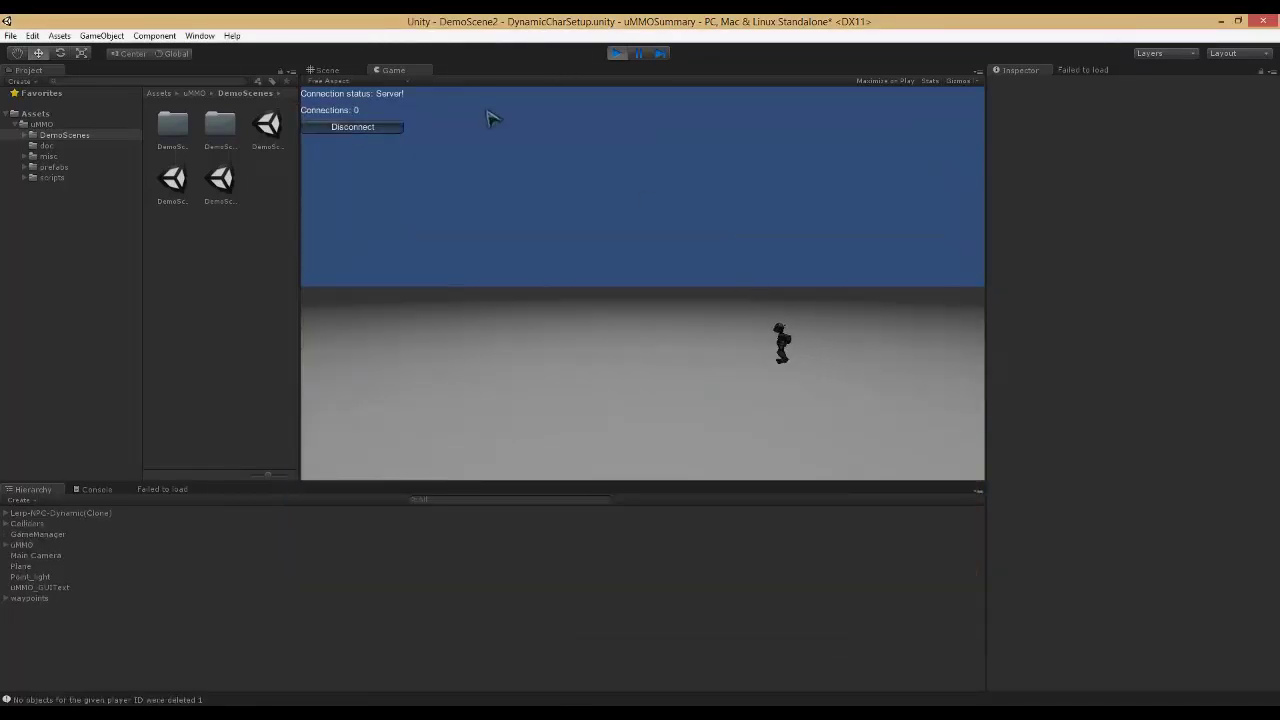
{"action": "left_click", "coordinate": [615, 53]}
Look around the plane in the DynamicCharSetup scene and select the Point_light object.
{"action": "left_click_drag", "start_coordinate": [634, 357], "coordinate": [755, 235], "text": "alt"}
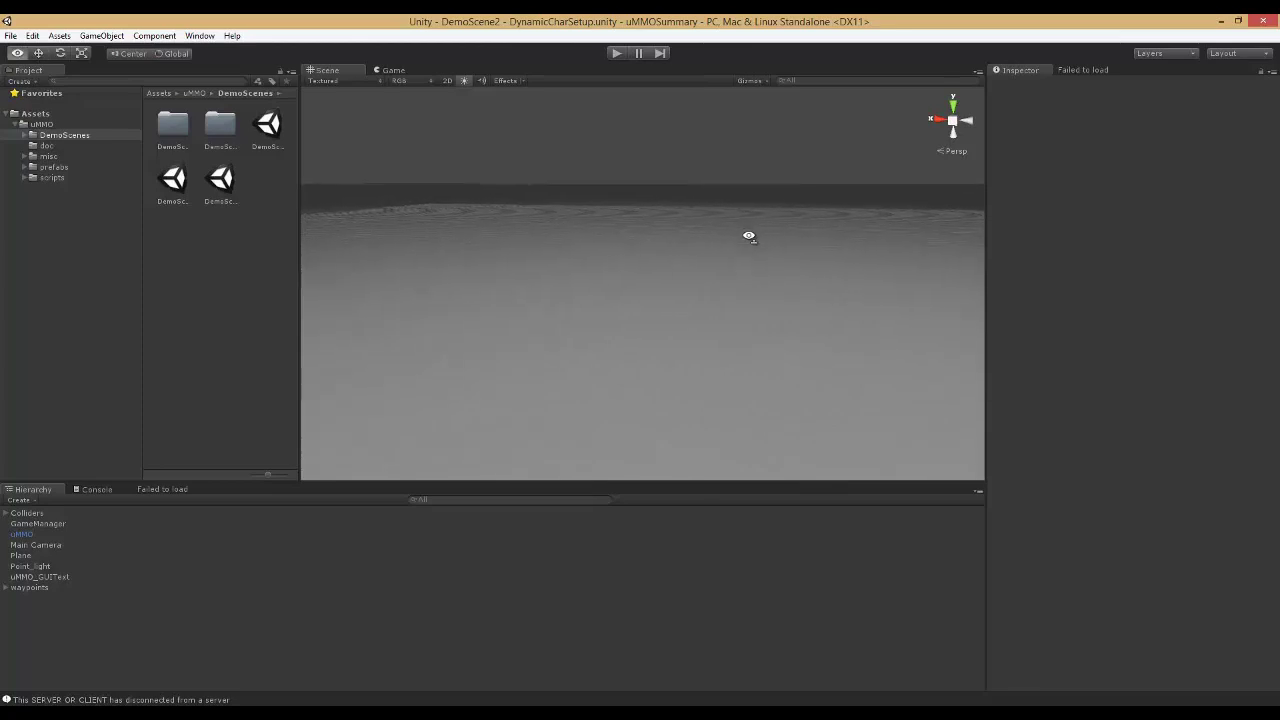
{"action": "left_click_drag", "start_coordinate": [749, 236], "coordinate": [617, 267], "text": "alt"}
{"action": "right_click_drag", "start_coordinate": [616, 266], "coordinate": [612, 271]}
{"action": "key", "text": "w"}
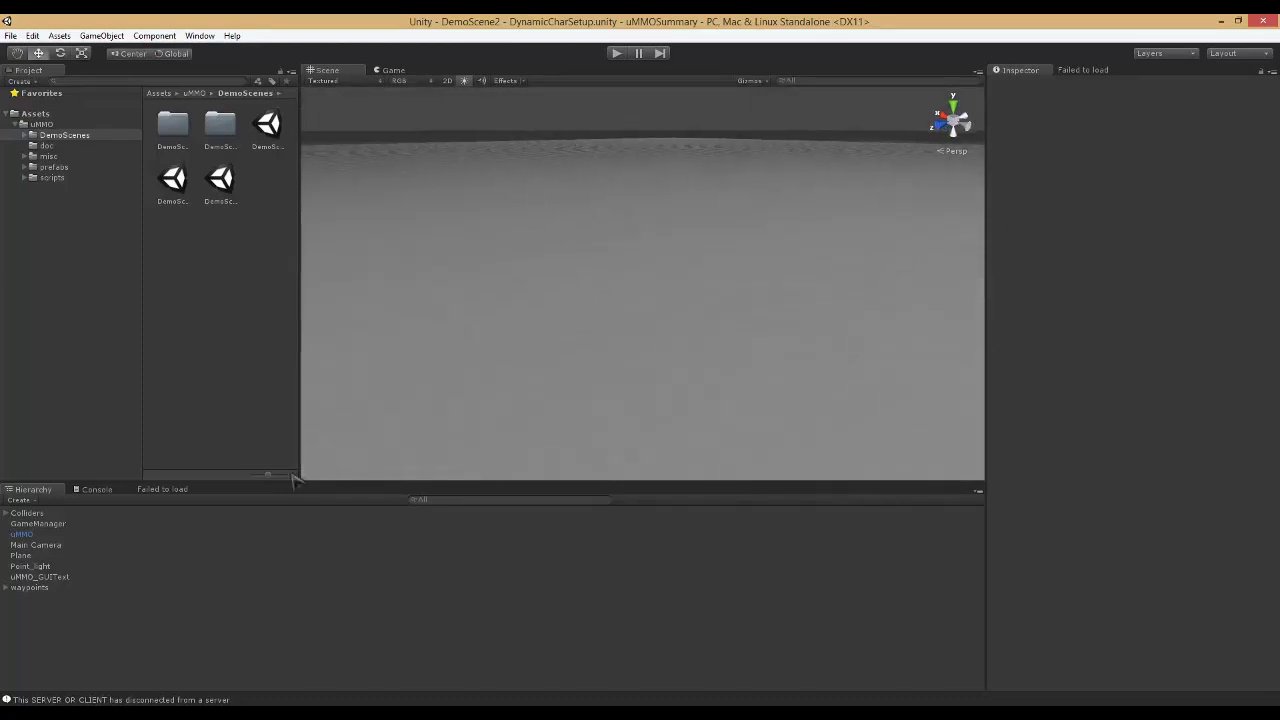
{"action": "right_click_drag", "start_coordinate": [675, 566], "coordinate": [686, 439]}
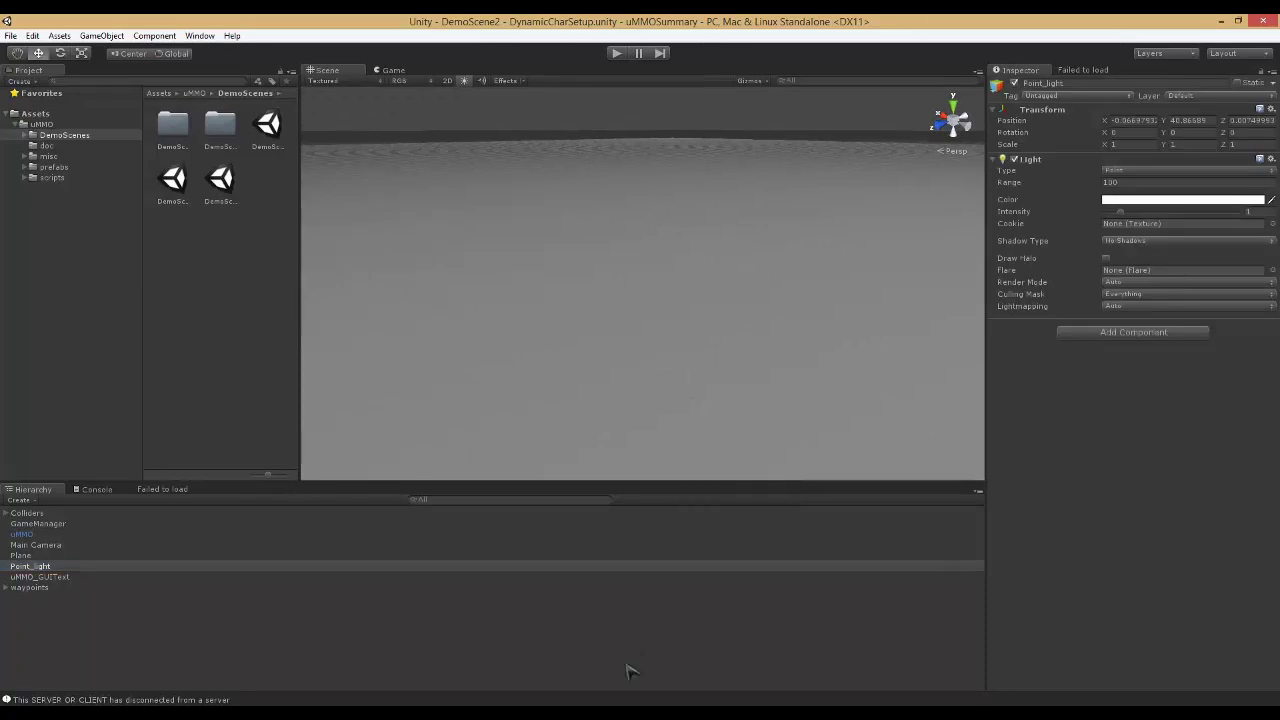